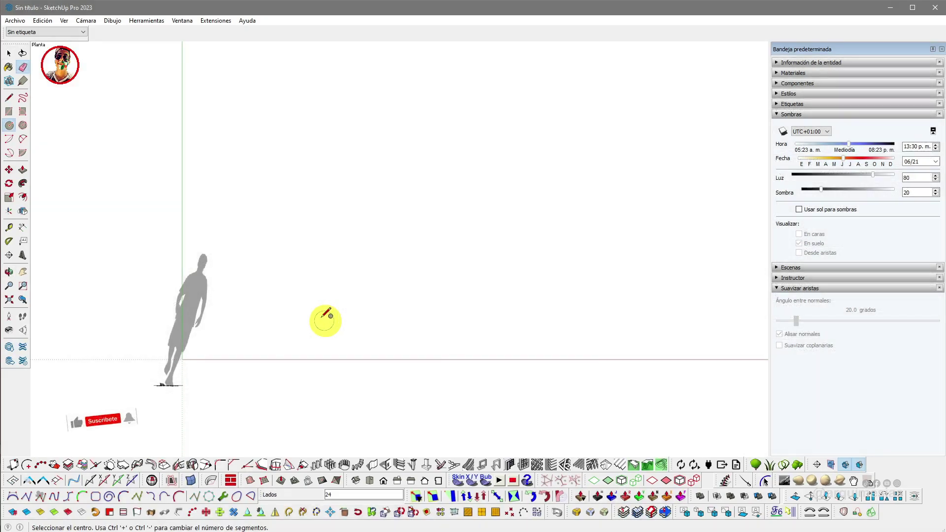
Draw a circle about 2.28 m in radius beside the figure in plan view and set it to 120 segments
click(385, 276)
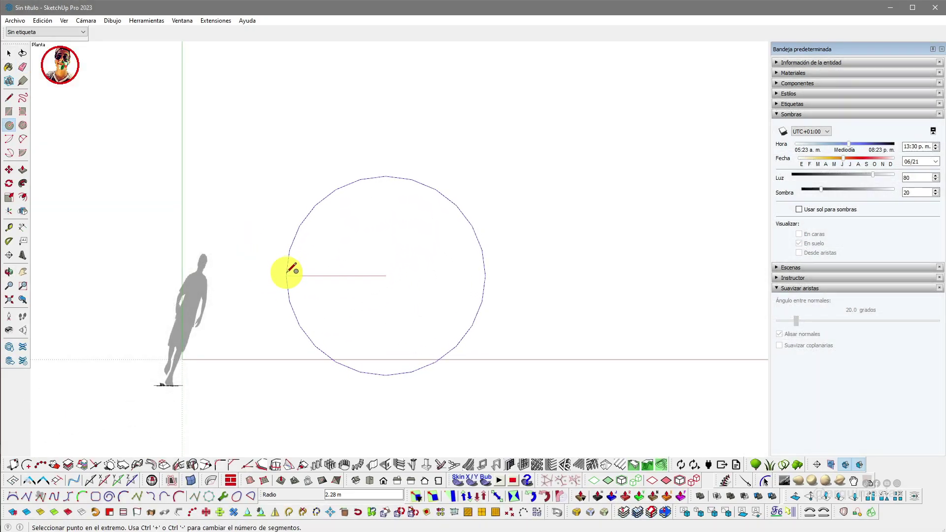
key(space)
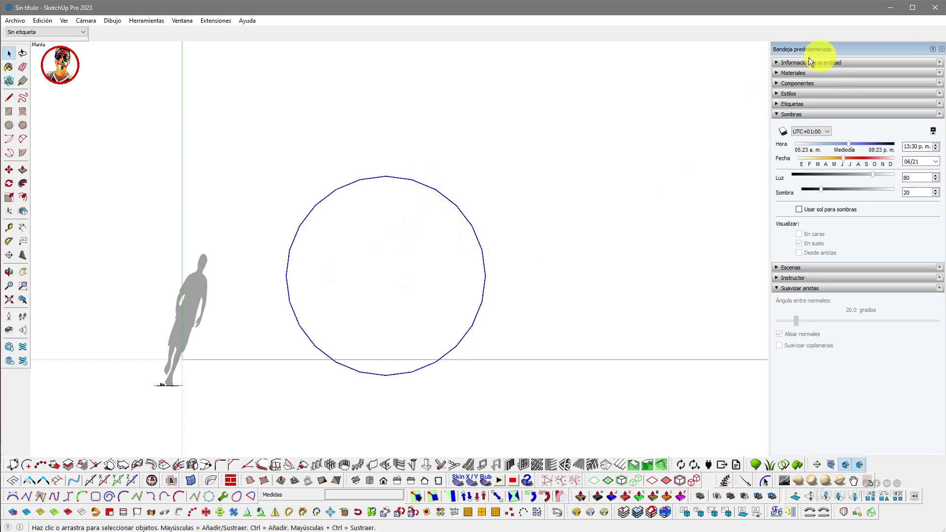
click(777, 63)
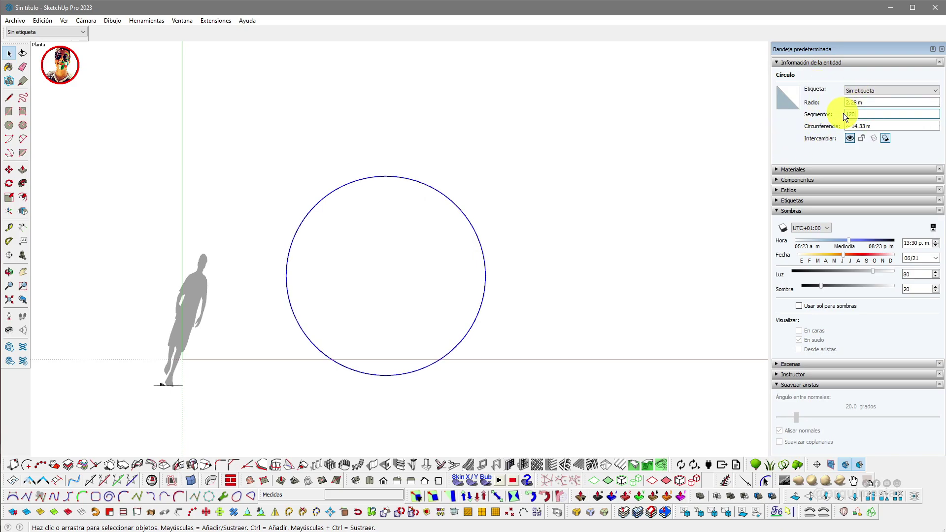
click(639, 231)
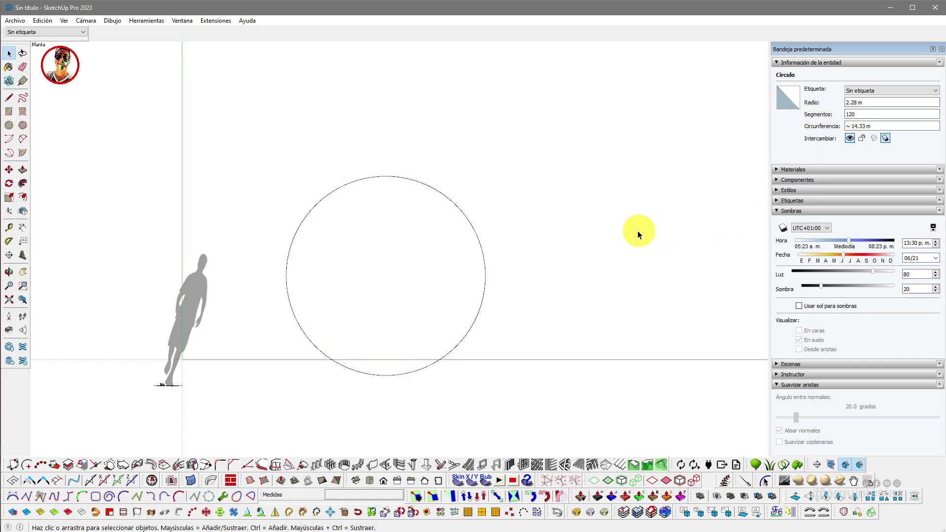
Scale the circle outward at both ends along the red axis to form a long ellipse centred past the figure
click(487, 249)
key(s)
click(485, 276)
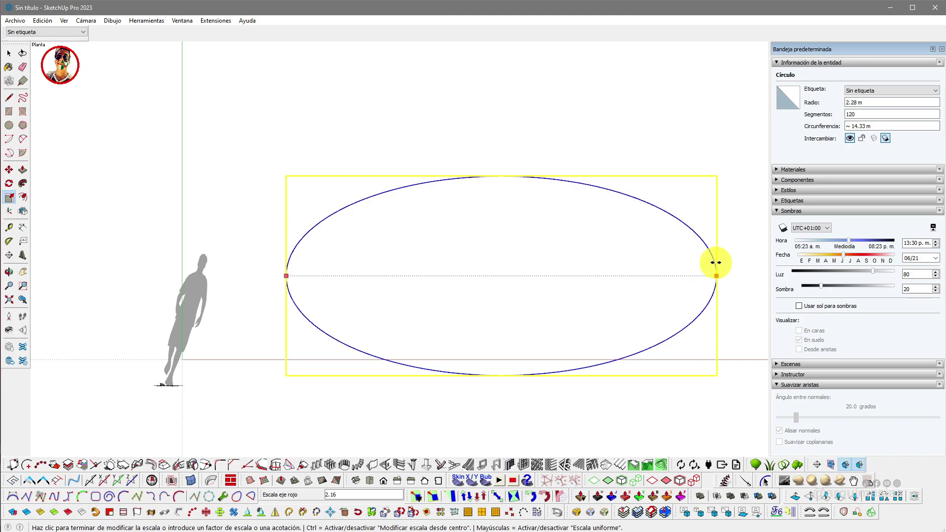
click(715, 263)
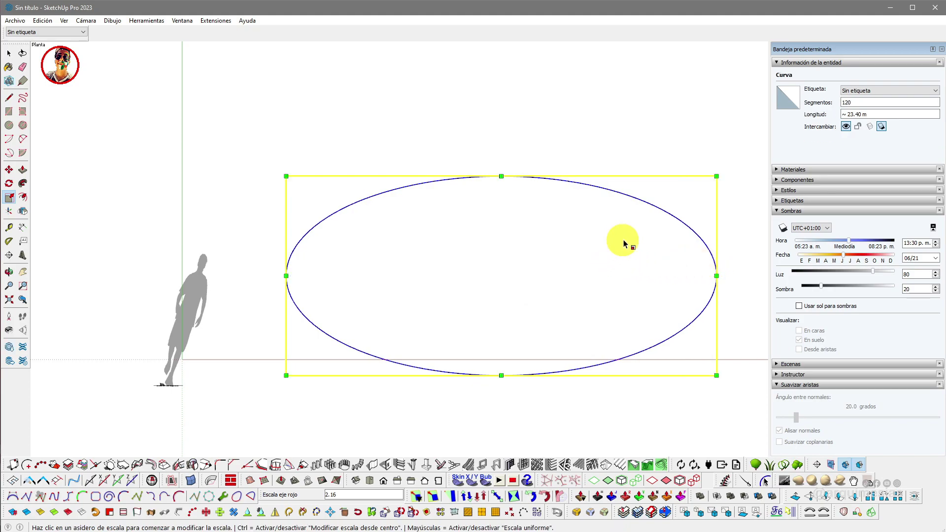
shift+middle_drag(623, 244, 539, 226)
click(625, 264)
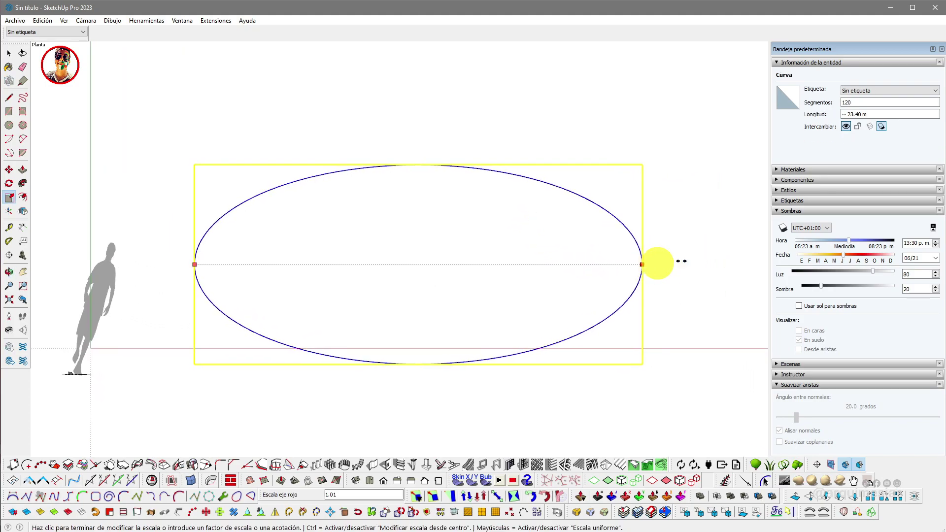
click(744, 265)
drag(195, 264, 62, 264)
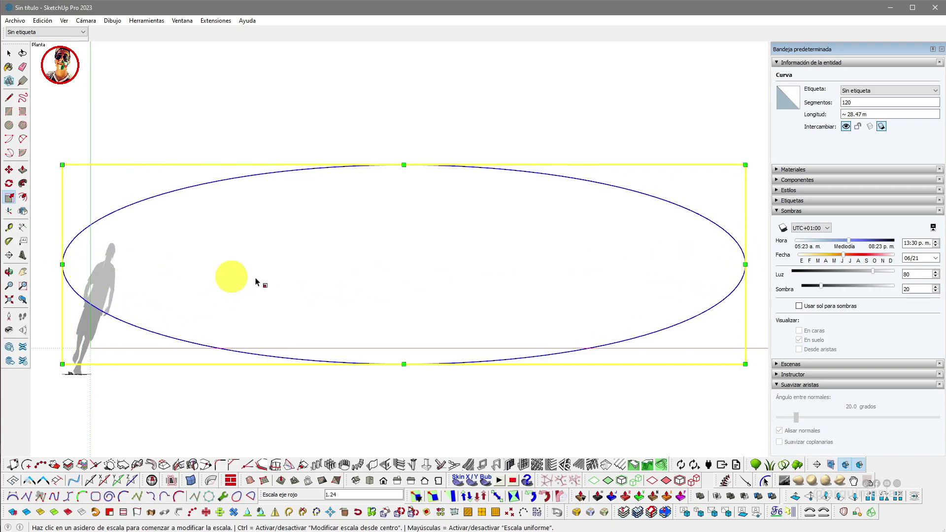
scroll(238, 281, down, 2)
drag(143, 255, 109, 258)
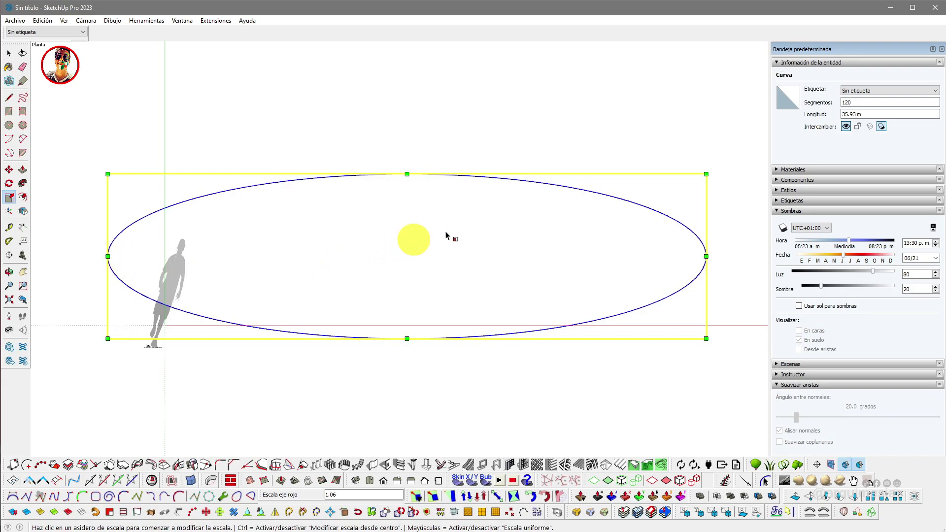
Scale the ellipse along the green axis to make it narrower
drag(411, 175, 409, 212)
key(space)
scroll(466, 259, down, 2)
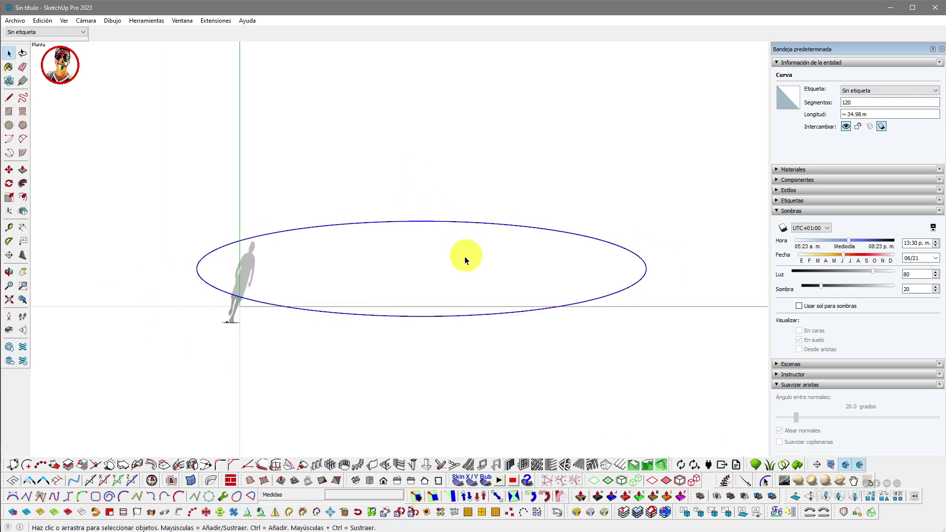
Copy the ellipse about 1.85 m straight up in the front view, level with the figure's head
click(384, 480)
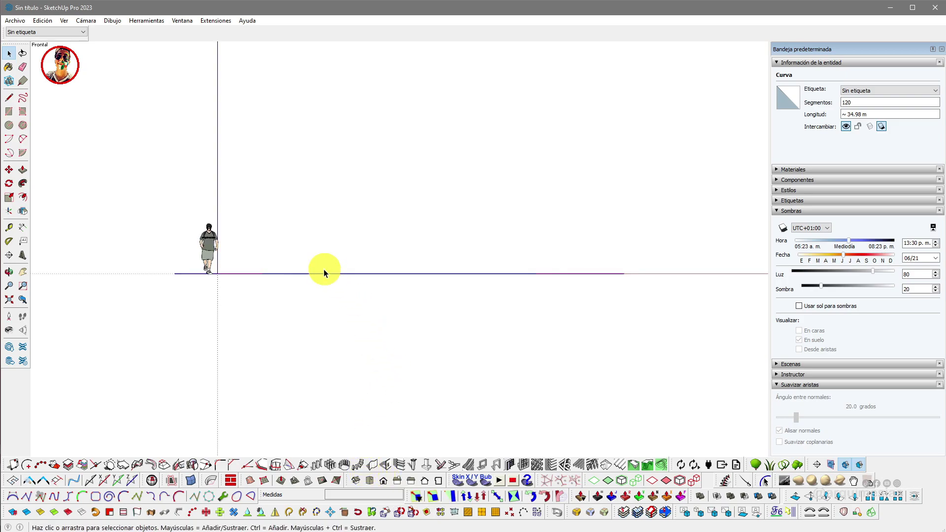
key(m)
click(642, 275)
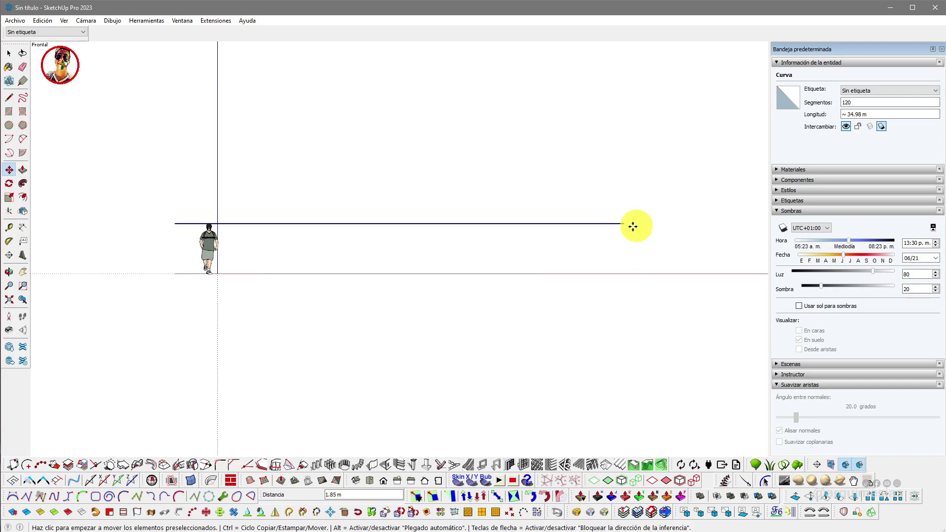
click(635, 225)
key(space)
Select the upper and lower ellipses together and make them one group
scroll(346, 283, up, 1)
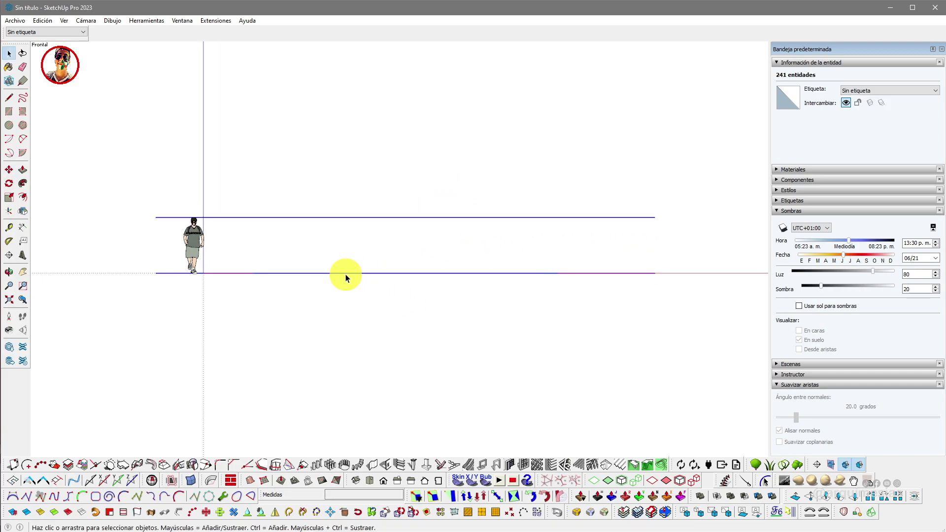
right_click(347, 279)
click(390, 89)
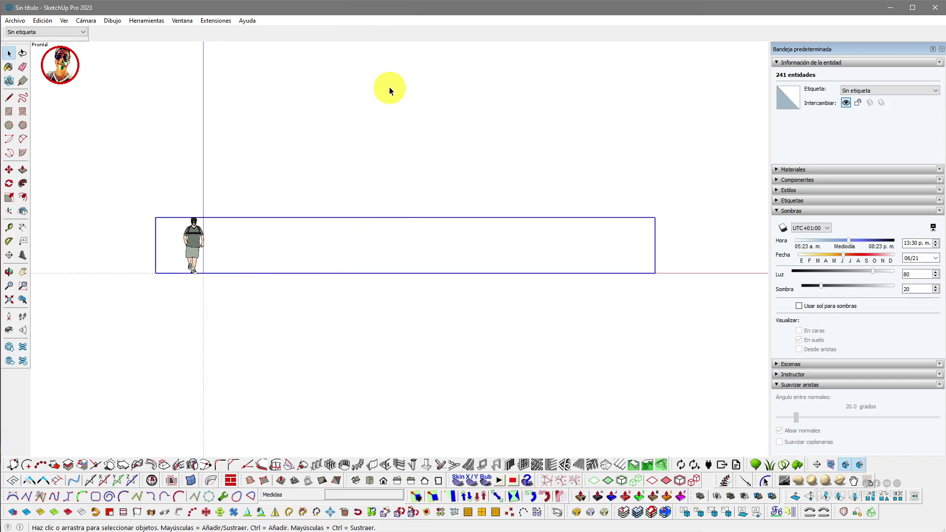
scroll(388, 158, down, 2)
shift+middle_drag(406, 164, 416, 184)
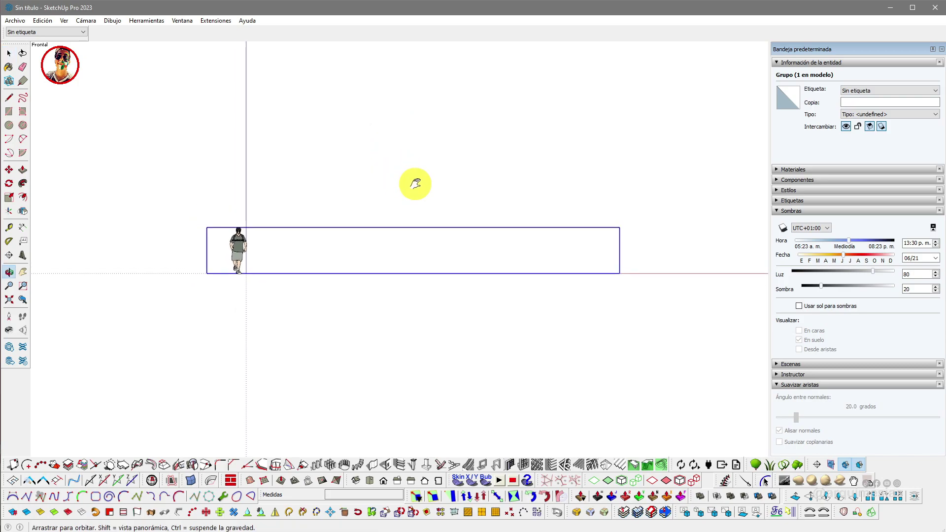
Add an FFD control cage to the ellipse group with width, depth and height 4 and Subdivide set to false
right_click(364, 231)
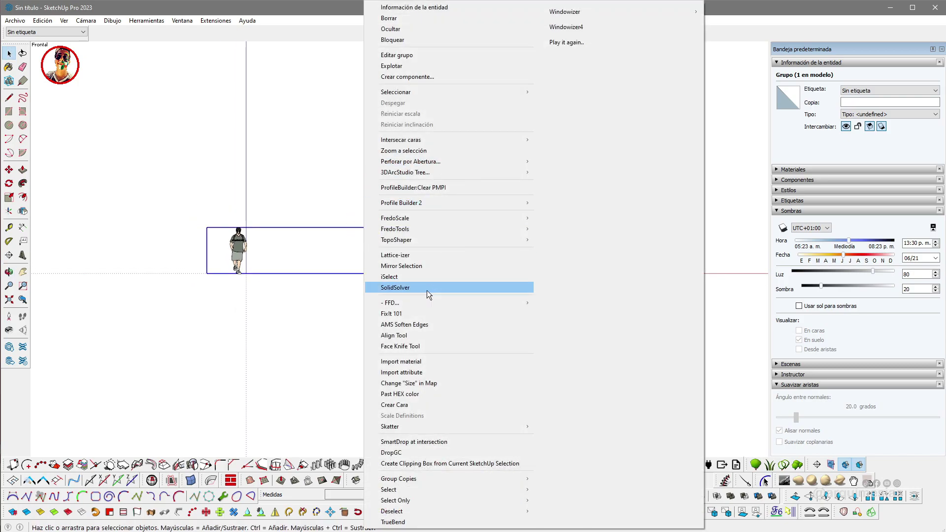
mouse_move(423, 307)
click(564, 324)
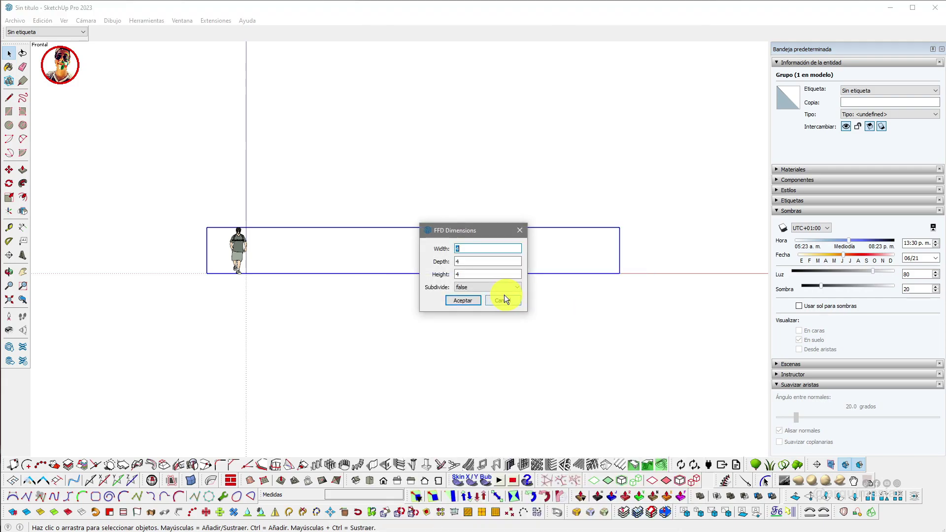
click(462, 302)
middle_drag(578, 256, 659, 275)
click(612, 277)
Open the FFD control points, select those at both ends of the cage, and move them about 7.25 m down in front view
scroll(610, 275, up, 4)
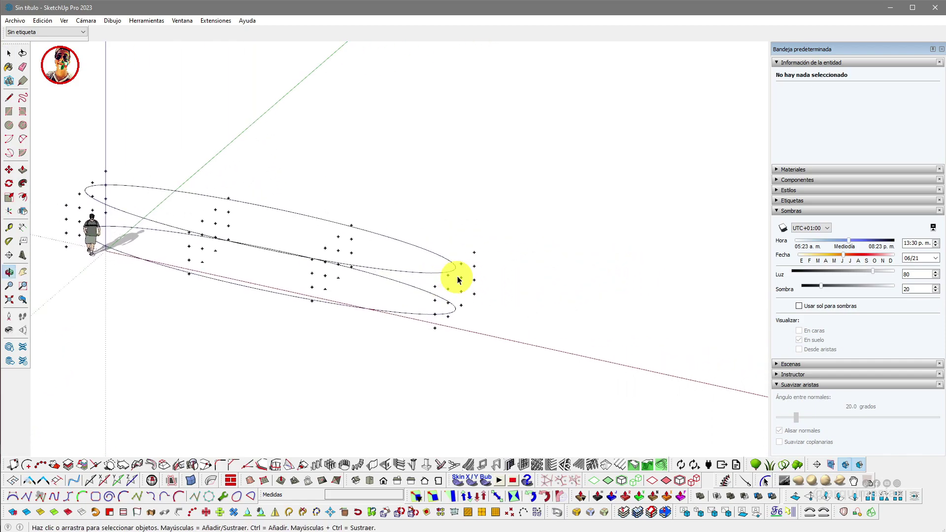
double_click(457, 277)
scroll(458, 277, down, 3)
drag(504, 212, 407, 380)
middle_drag(380, 338, 450, 299)
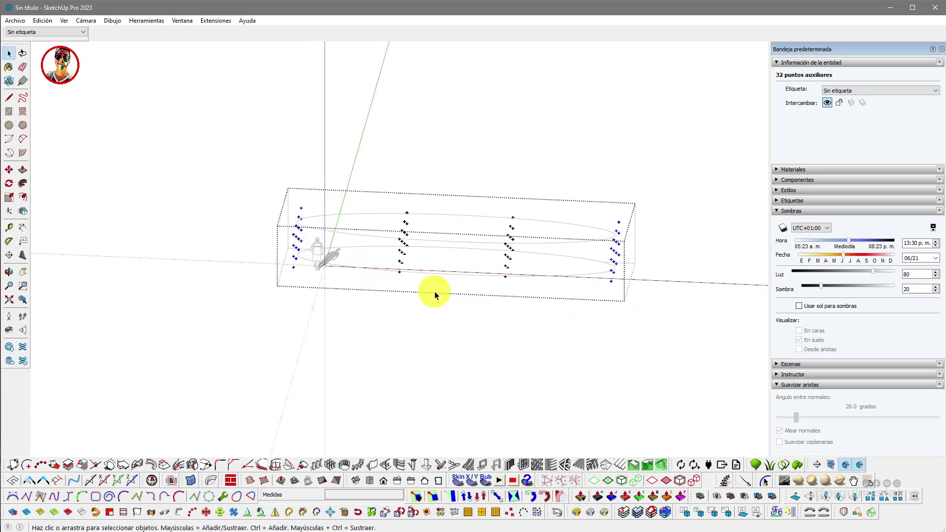
click(383, 481)
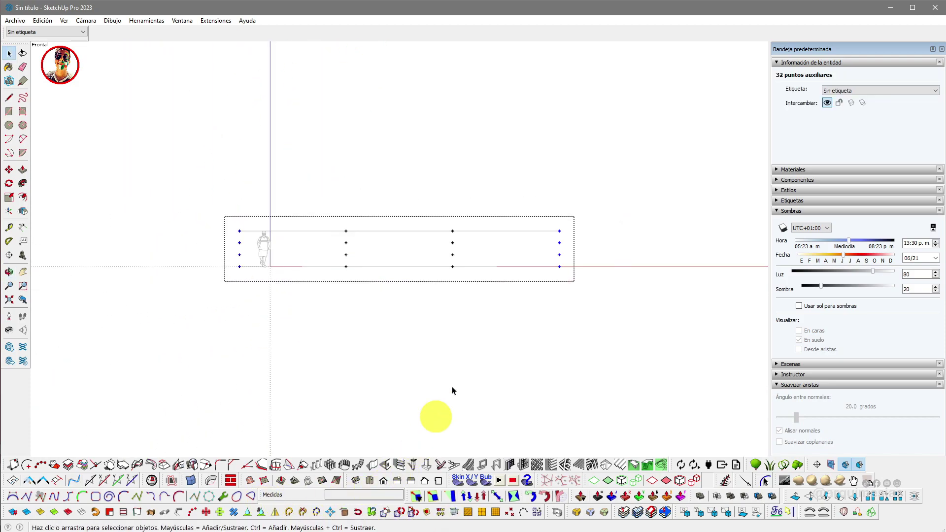
key(m)
click(494, 145)
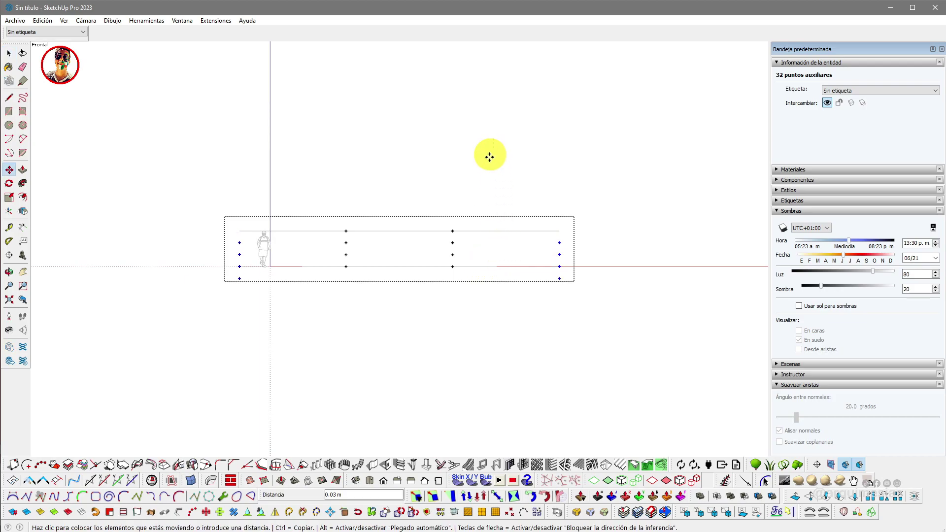
click(493, 278)
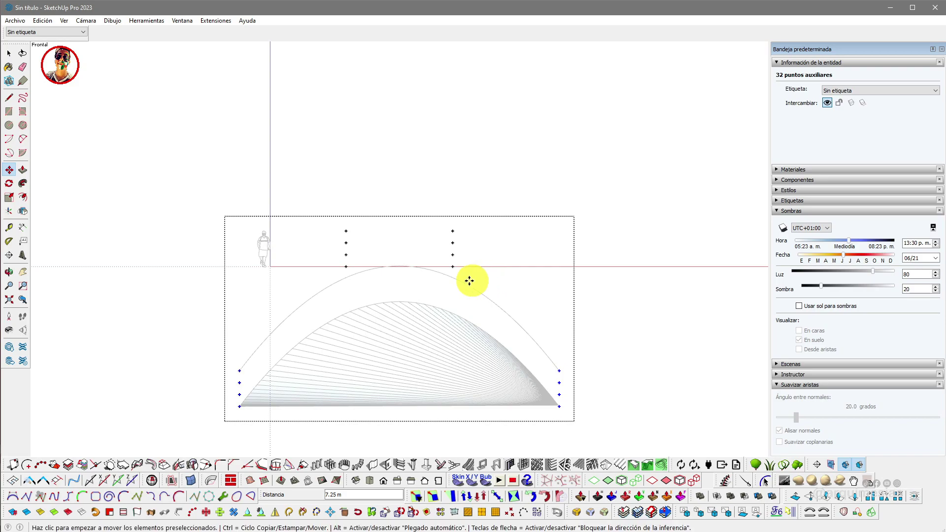
Close the FFD control point group and delete it
scroll(464, 301, down, 1)
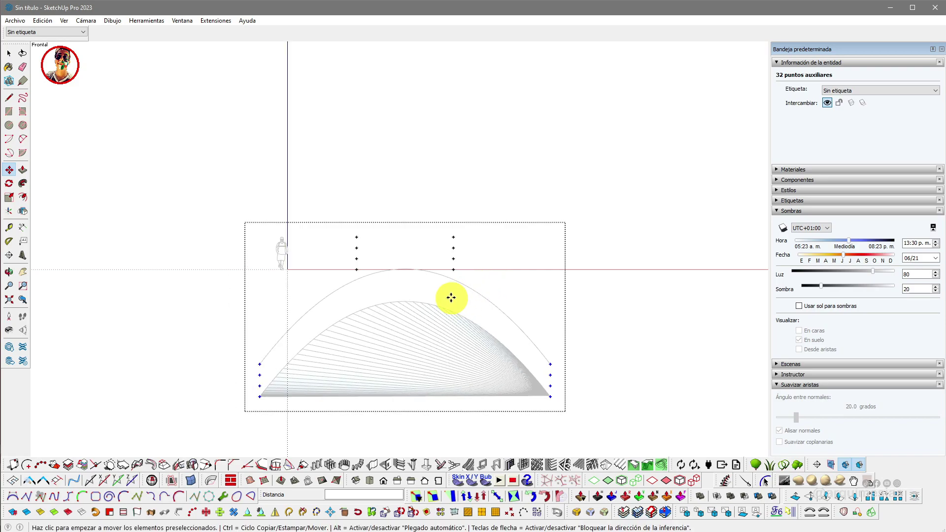
middle_drag(451, 298, 429, 305)
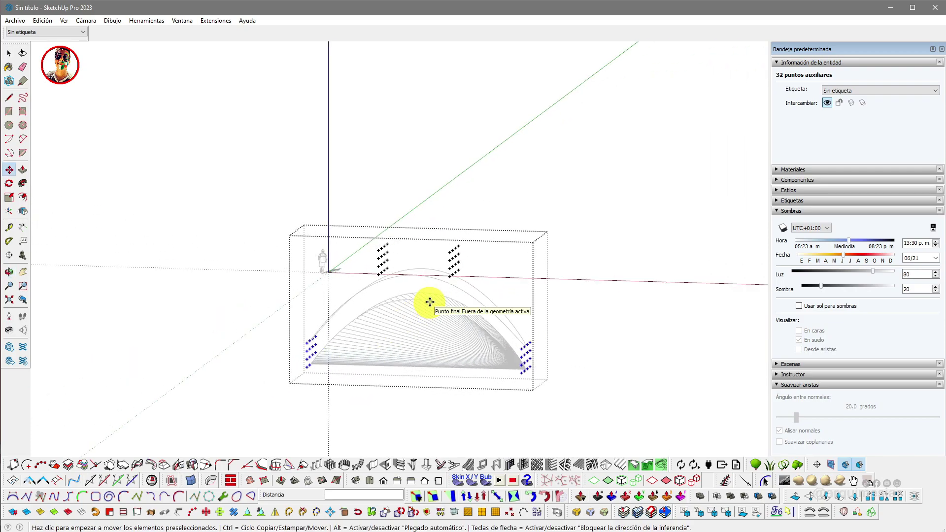
key(space)
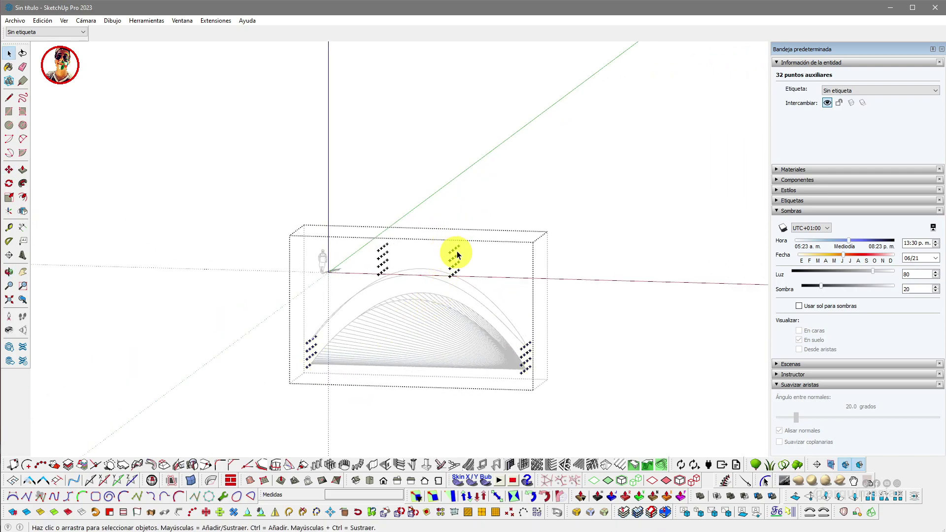
click(472, 210)
click(457, 264)
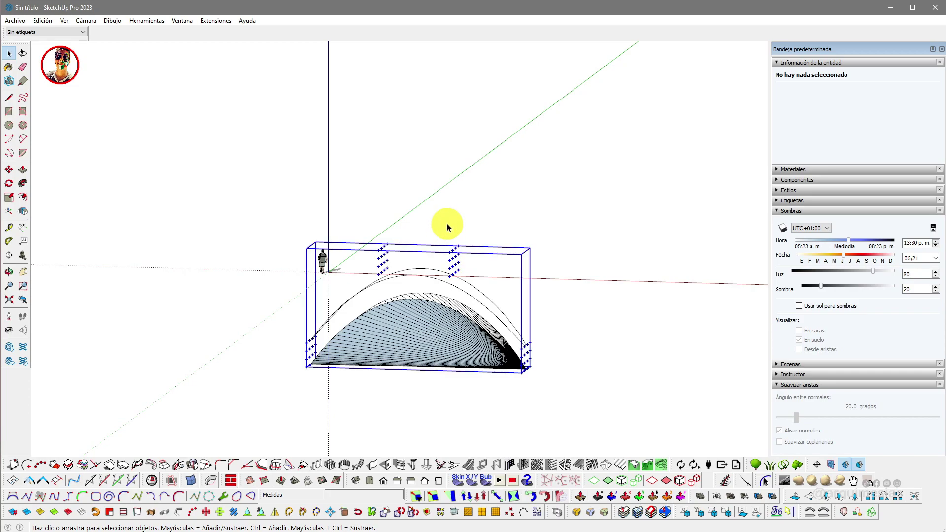
click(444, 222)
Scale the arched ellipse group larger along the red axis and wider along the green axis
middle_drag(434, 313, 465, 296)
click(450, 321)
key(s)
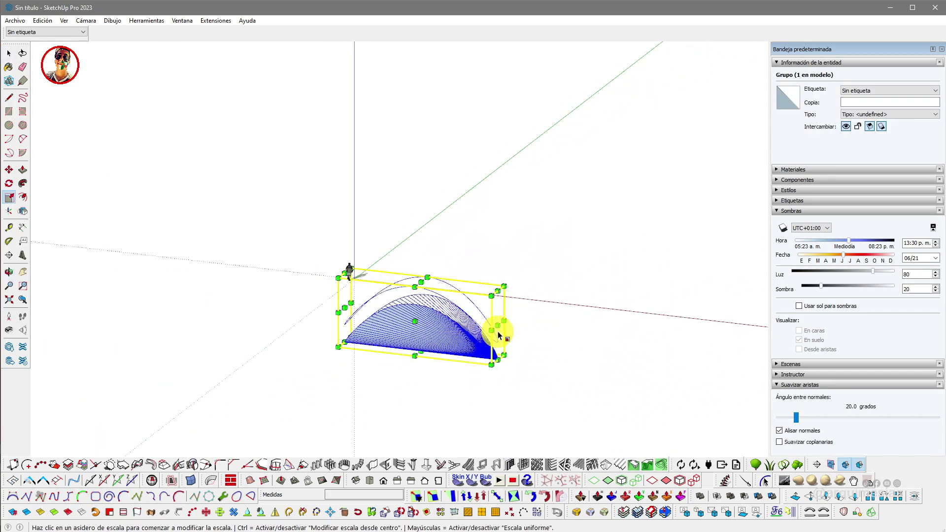
drag(497, 323, 617, 331)
scroll(481, 321, down, 2)
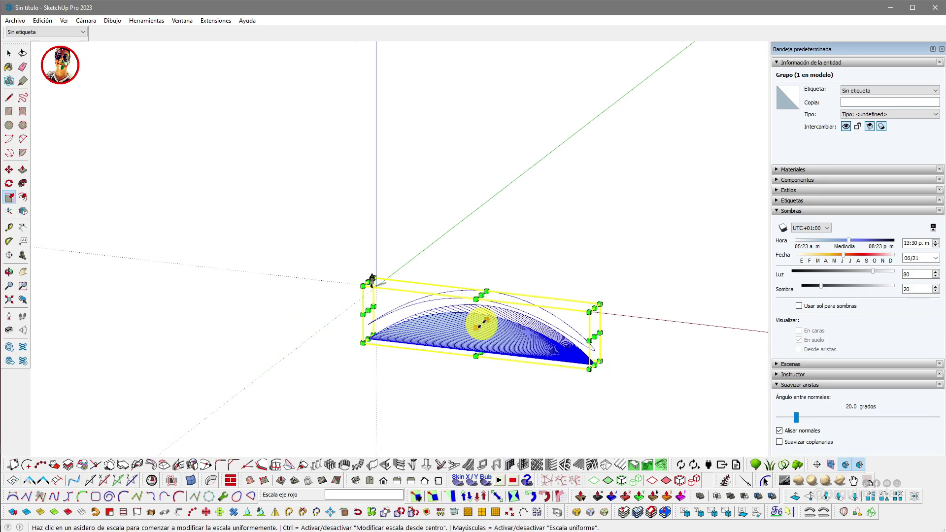
drag(477, 286, 547, 287)
scroll(389, 299, down, 2)
key(space)
click(407, 231)
Open the arched group and delete most of the faces and diagonal edges that fill the lower curve
scroll(389, 302, up, 3)
middle_drag(389, 302, 370, 262)
double_click(370, 262)
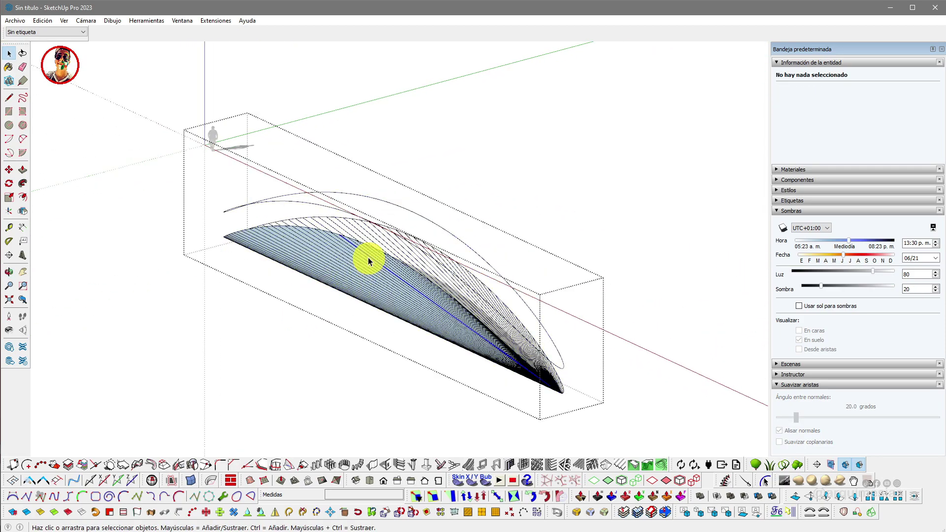
triple_click(369, 261)
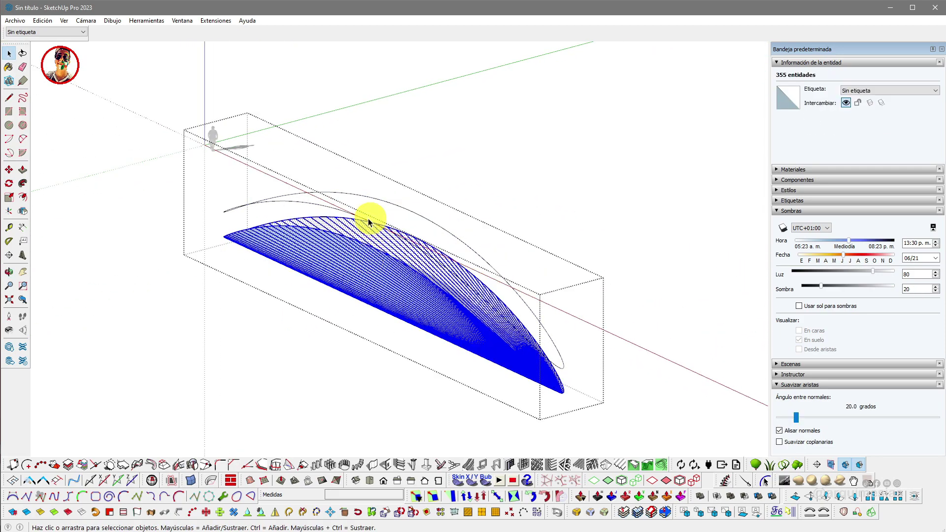
drag(383, 344, 347, 275)
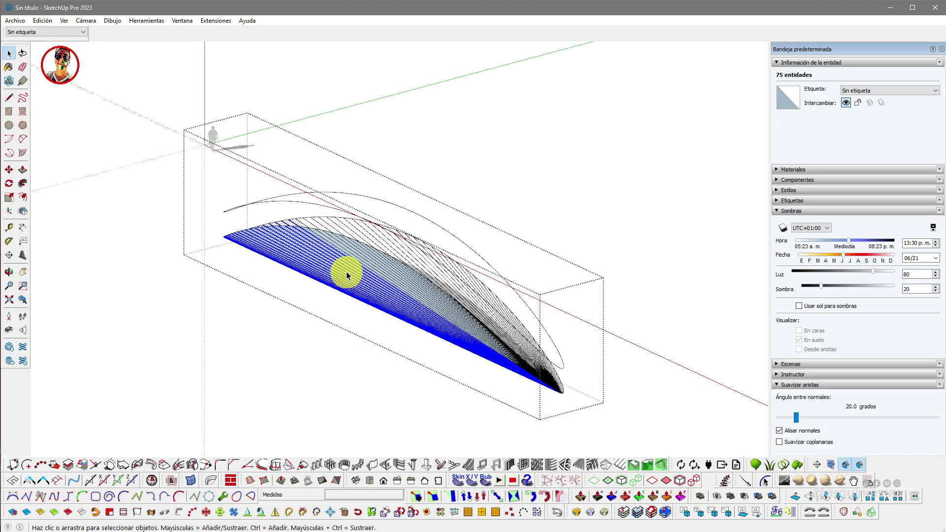
drag(399, 327, 367, 263)
middle_drag(367, 277, 500, 264)
drag(520, 279, 492, 238)
Erase most of the remaining wide fan of diagonal edges near the end of the lower curve
scroll(571, 244, up, 3)
middle_drag(572, 244, 454, 178)
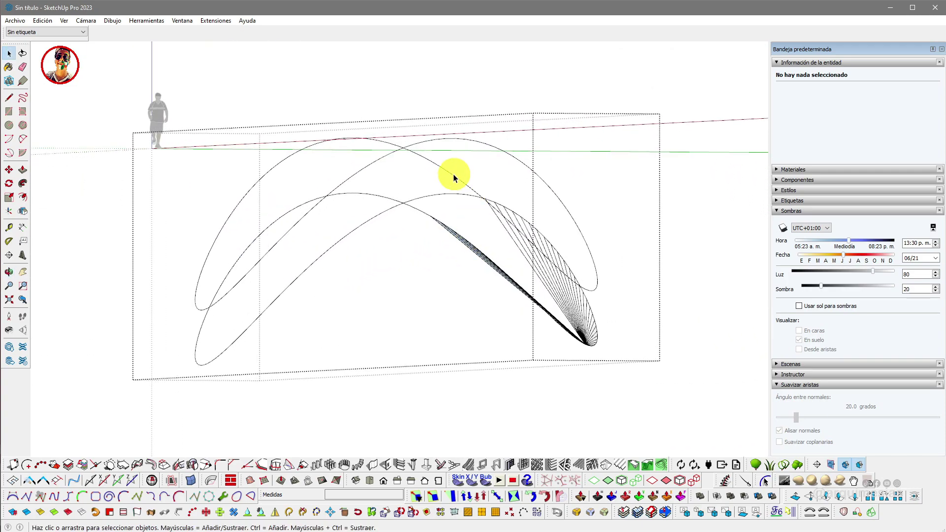
triple_click(408, 205)
middle_drag(415, 205, 586, 226)
scroll(620, 257, up, 3)
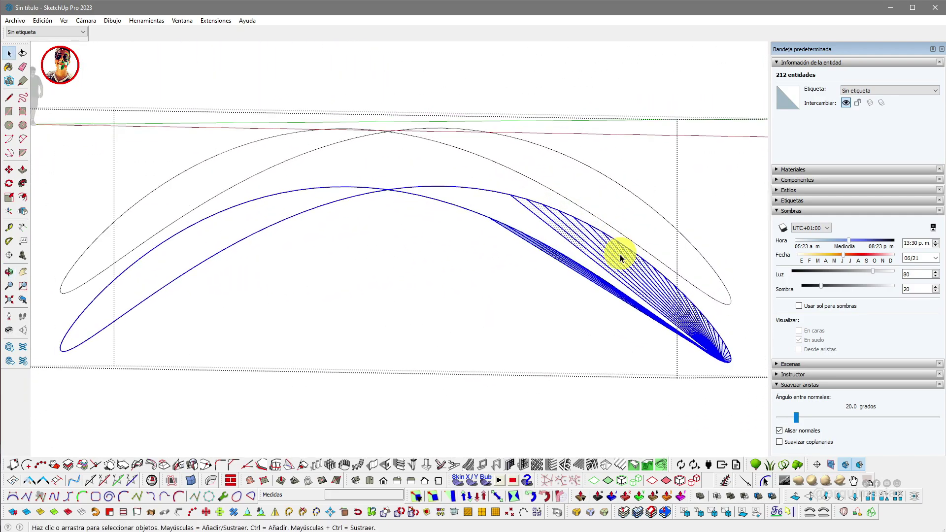
scroll(475, 270, up, 3)
key(e)
mouse_move(486, 268)
mouse_down()
mouse_move(442, 262)
mouse_move(523, 300)
mouse_move(593, 362)
mouse_up()
Erase the narrow fan and the last short edges at the tip, leaving only the lower curve's outline
scroll(490, 323, up, 5)
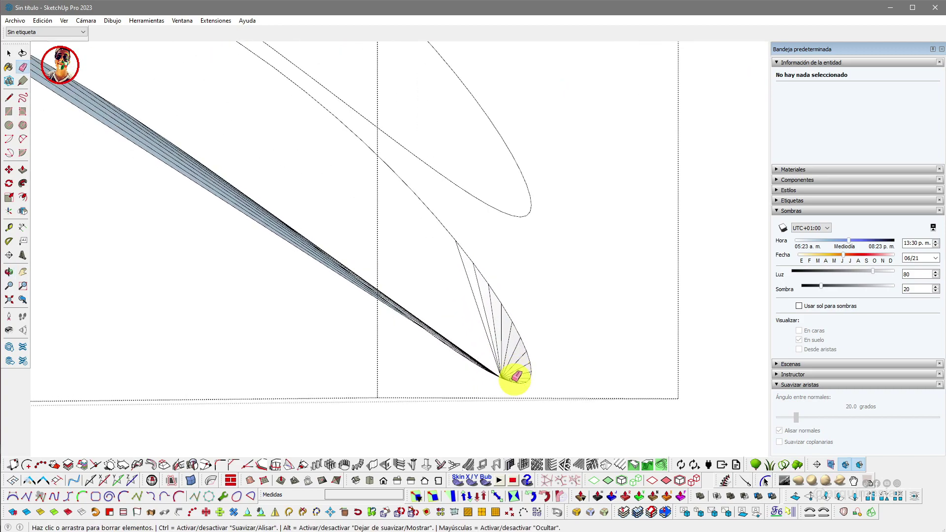
scroll(436, 372, up, 3)
middle_drag(434, 329, 464, 335)
drag(480, 304, 450, 250)
mouse_move(449, 250)
middle_down()
mouse_move(395, 309)
mouse_move(460, 274)
middle_up()
mouse_move(461, 274)
mouse_down()
mouse_move(460, 303)
mouse_move(476, 281)
mouse_up()
mouse_move(470, 287)
middle_down()
mouse_move(452, 213)
mouse_move(372, 317)
mouse_move(459, 265)
mouse_move(451, 297)
middle_up()
key(space)
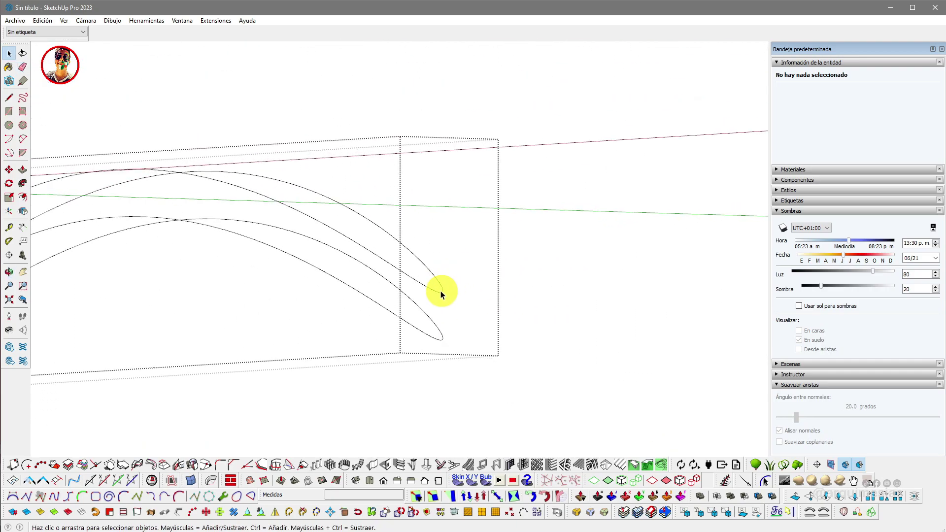
Delete the upper of the two arched outline curves inside the group, keeping only the lower one
double_click(438, 290)
middle_drag(437, 294, 412, 236)
click(350, 281)
Weld the remaining arched outline's edges into one continuous curve with JHS PowerBar and leave the group
double_click(375, 264)
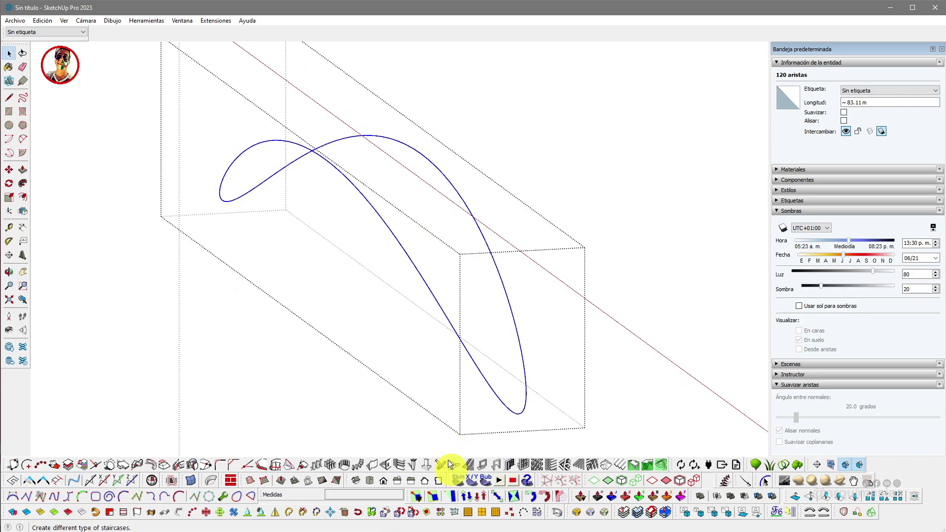
drag(5, 512, 209, 63)
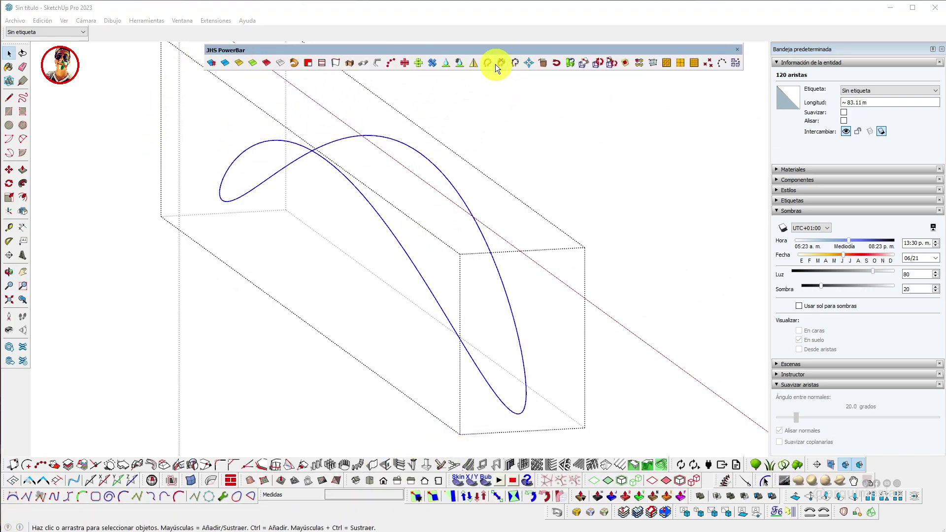
click(447, 214)
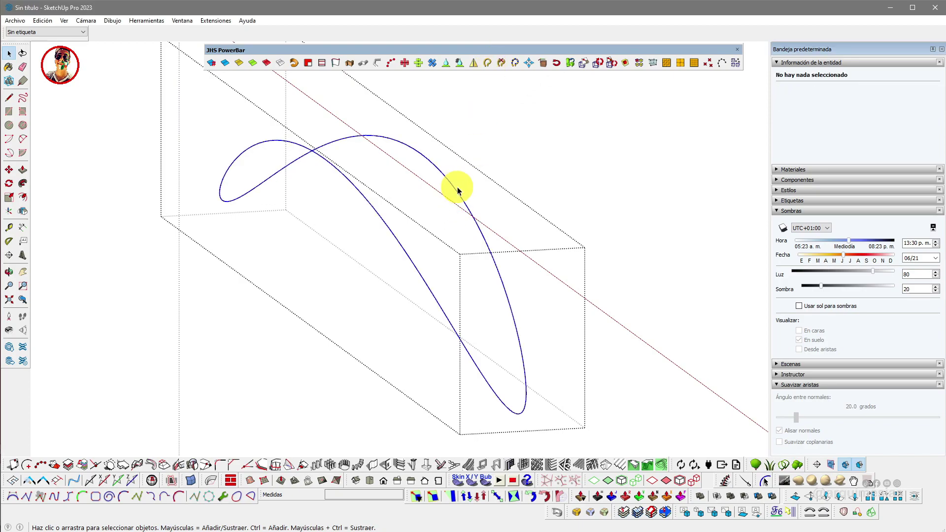
scroll(457, 191, down, 2)
click(458, 202)
click(482, 150)
Convert the arched curve group into a component
scroll(461, 190, down, 1)
middle_drag(400, 213, 421, 212)
click(448, 193)
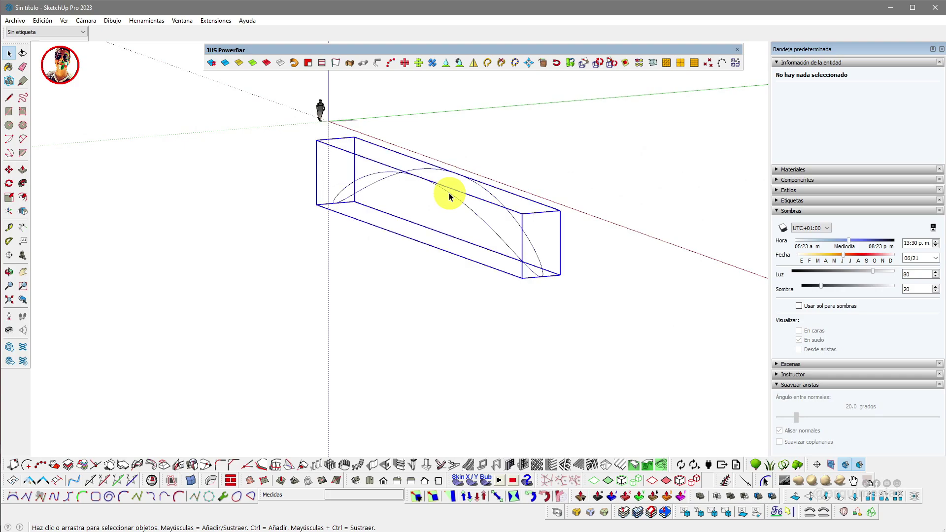
right_click(448, 193)
click(400, 145)
shift+middle_drag(400, 178, 237, 210)
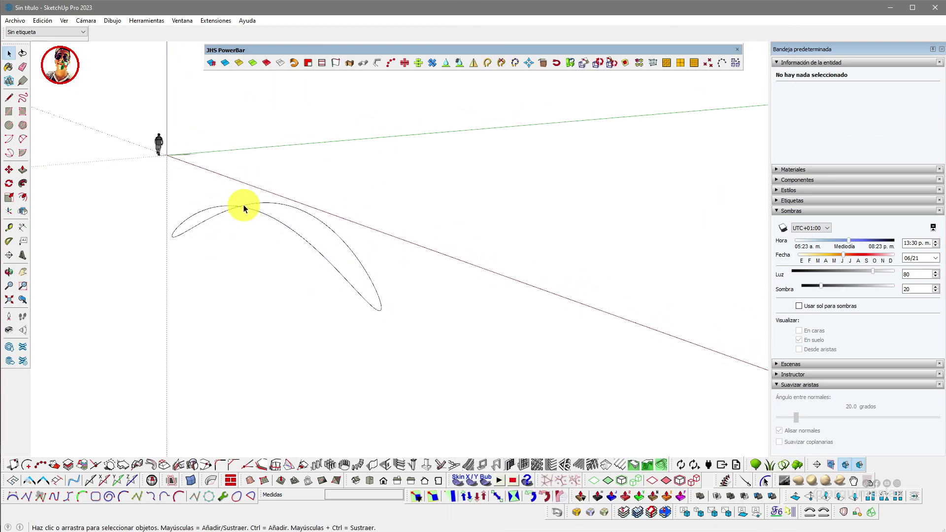
scroll(244, 208, up, 3)
click(237, 203)
right_click(235, 201)
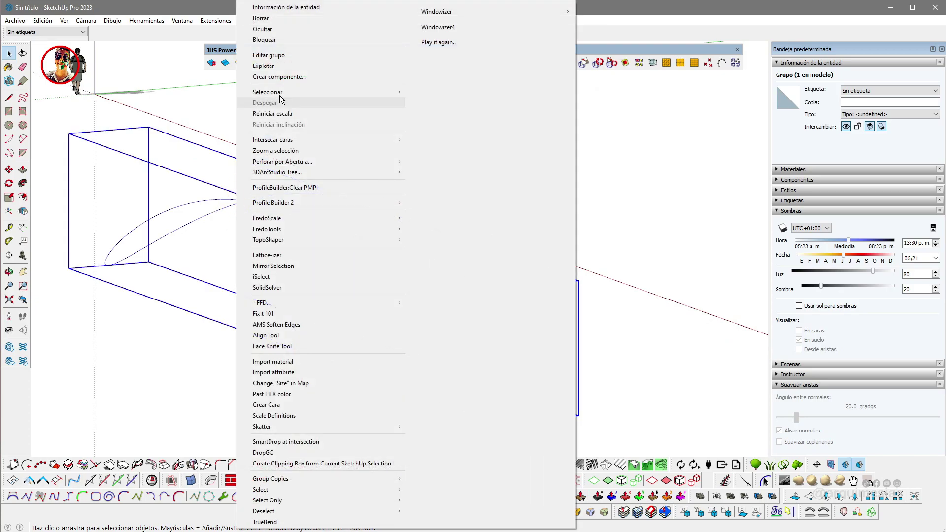
click(284, 81)
click(407, 383)
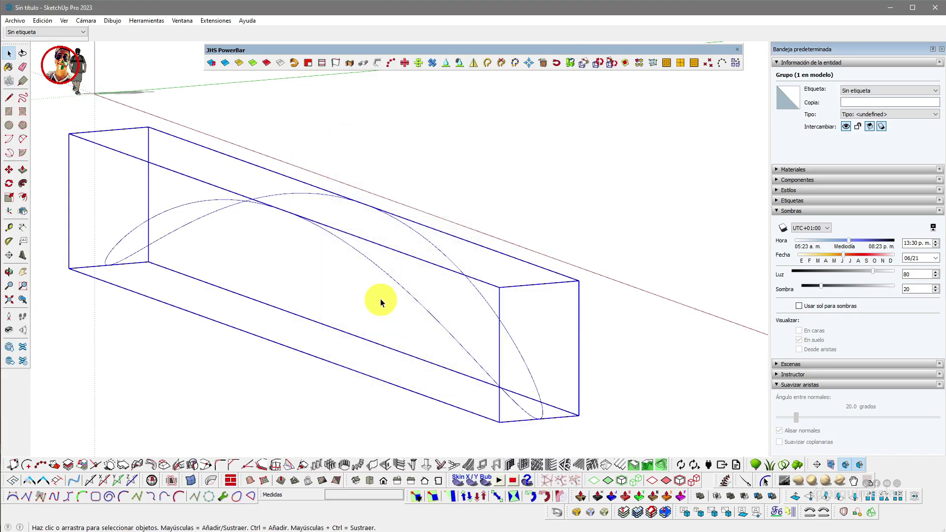
Move the arched component upward so that it stands above the ground plane
scroll(381, 300, down, 5)
key(m)
click(446, 340)
middle_drag(479, 344, 390, 292)
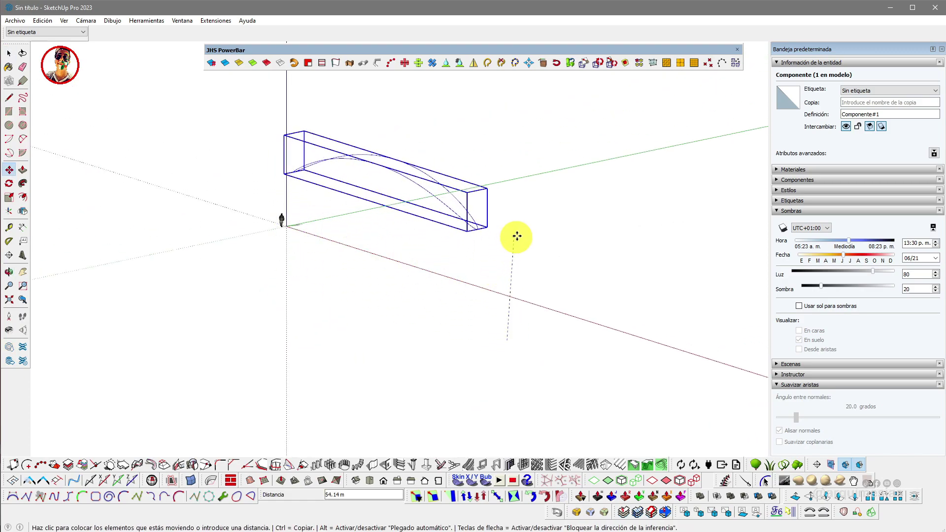
click(507, 242)
middle_drag(508, 242, 404, 182)
key(space)
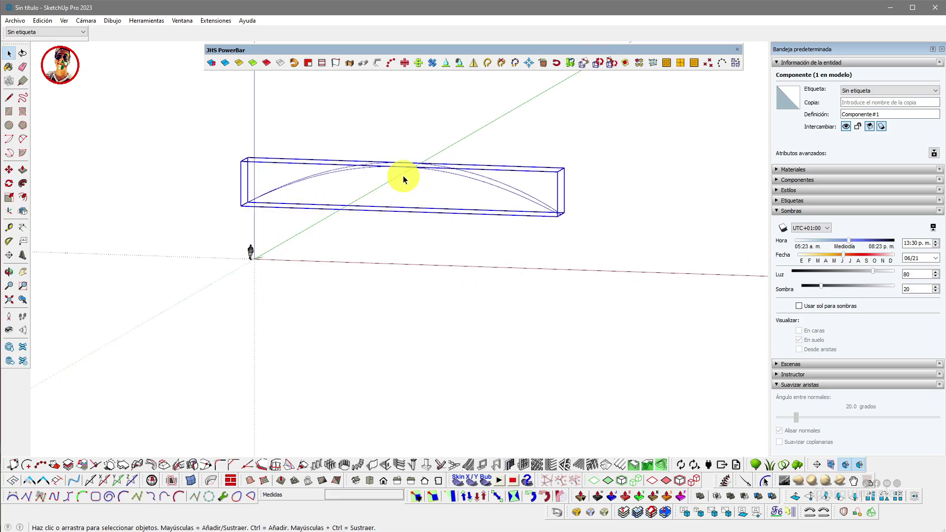
Scale the arched component downward along the blue axis by a factor of about 2.00
key(s)
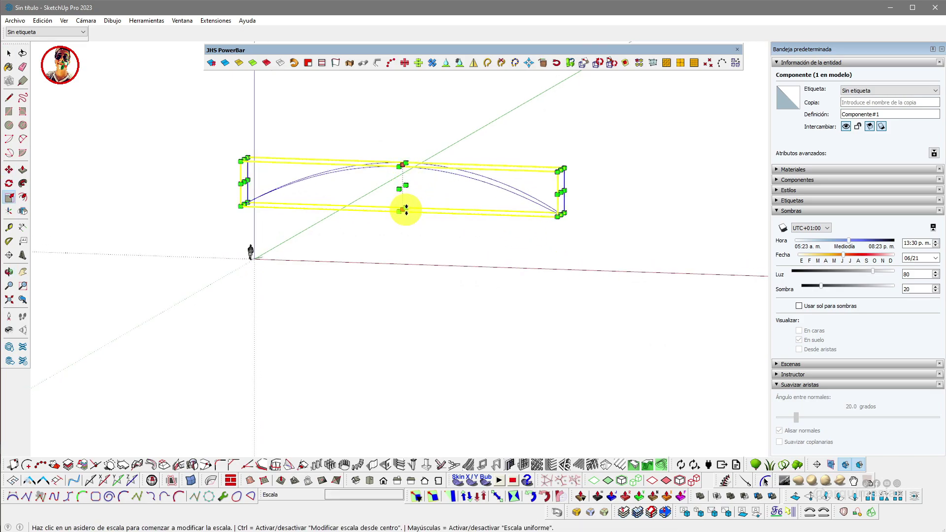
drag(406, 211, 401, 251)
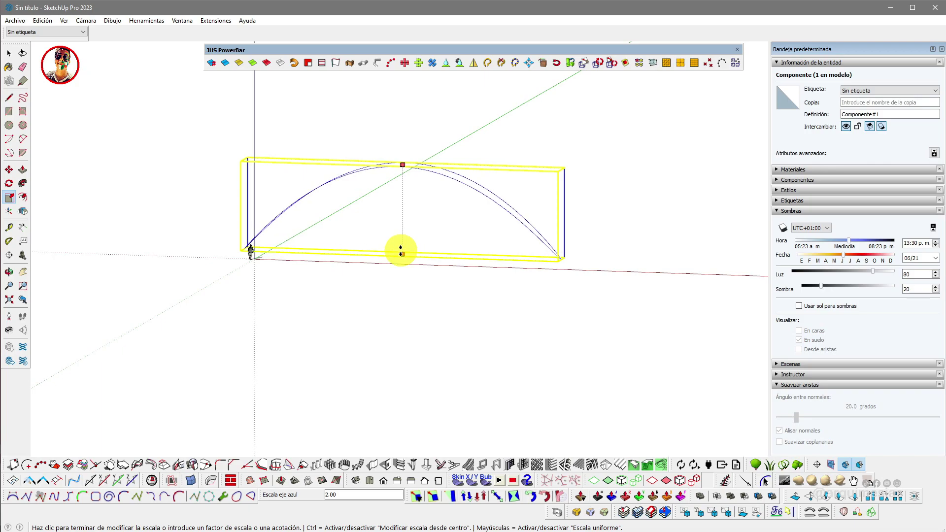
drag(401, 251, 395, 249)
key(space)
Inspect the arched curve inside the component and leave component editing
middle_drag(417, 127, 328, 233)
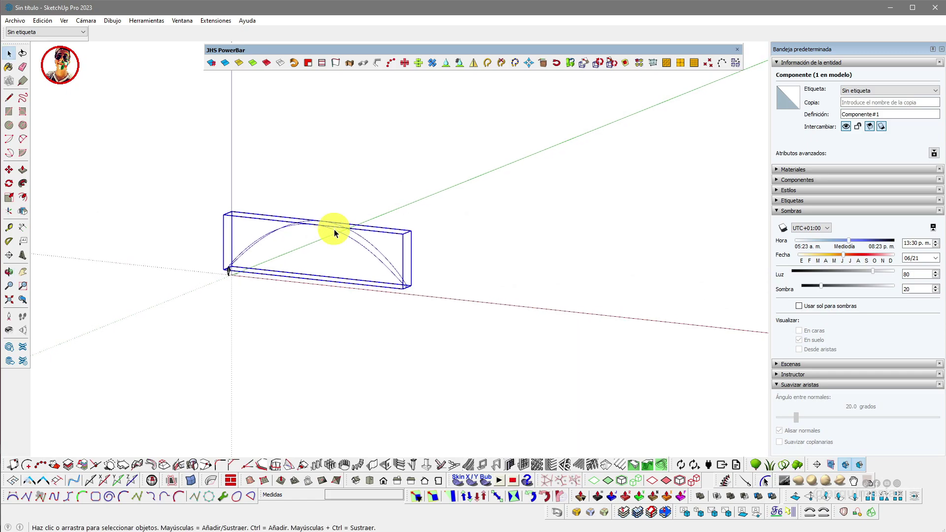
double_click(334, 234)
scroll(331, 230, up, 5)
click(329, 233)
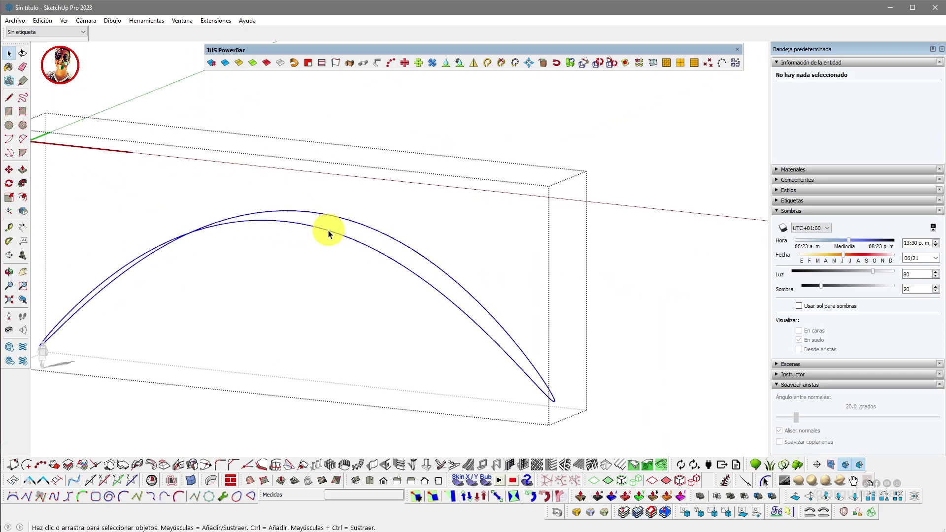
scroll(328, 233, down, 1)
click(398, 174)
scroll(385, 203, down, 4)
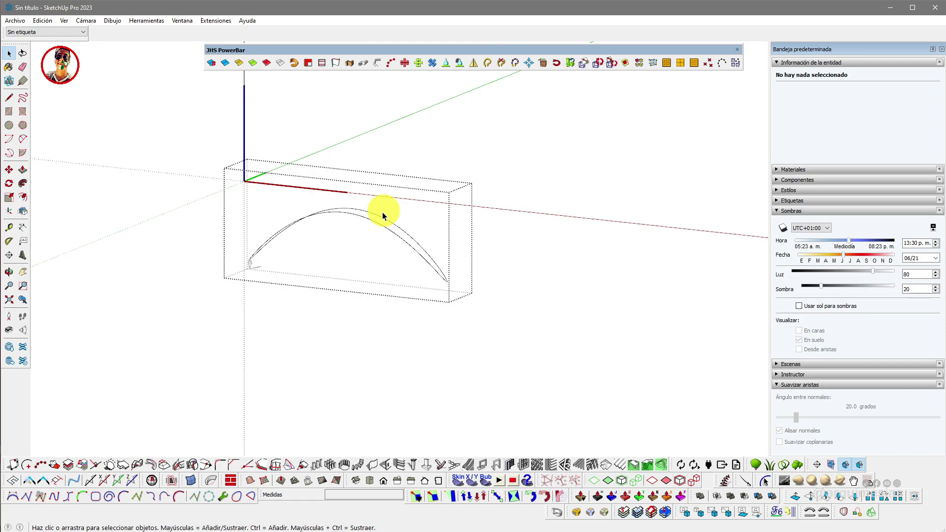
key(Escape)
Copy the arched component about 16 m straight up along the blue axis
click(375, 224)
key(m)
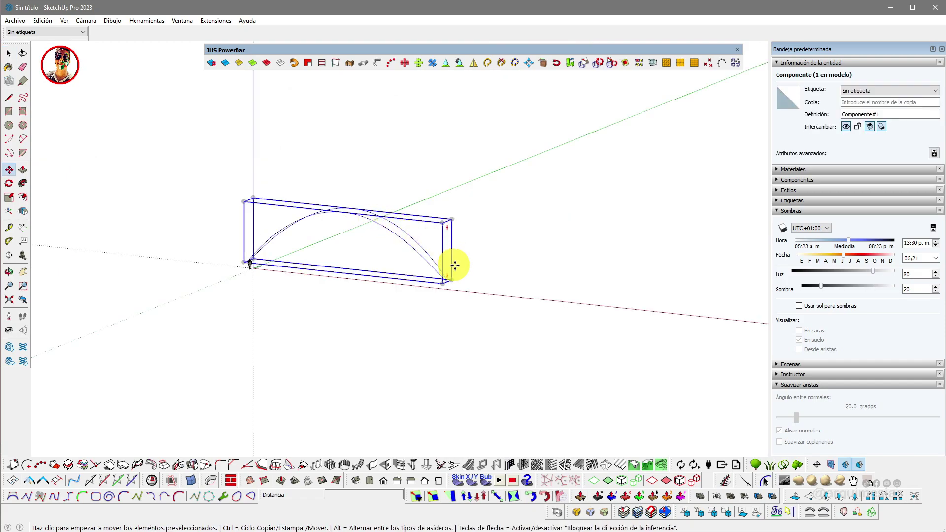
click(450, 265)
key(ctrl)
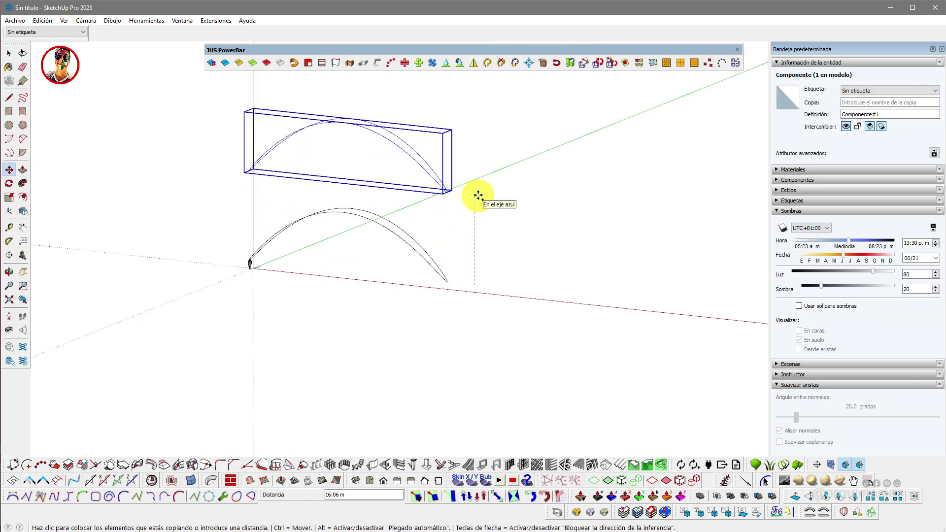
click(478, 195)
Flip the upper copy upside down across its horizontal plane
key(f)
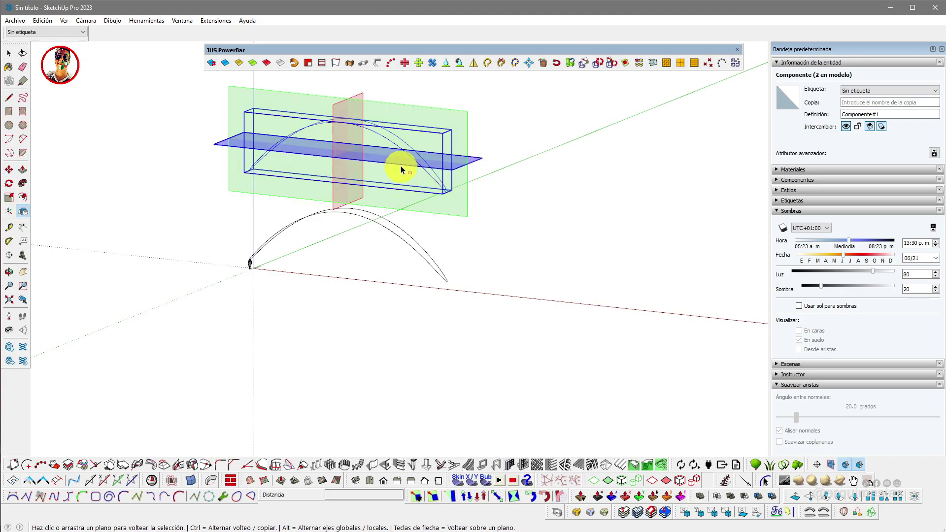
click(400, 166)
scroll(369, 197, up, 3)
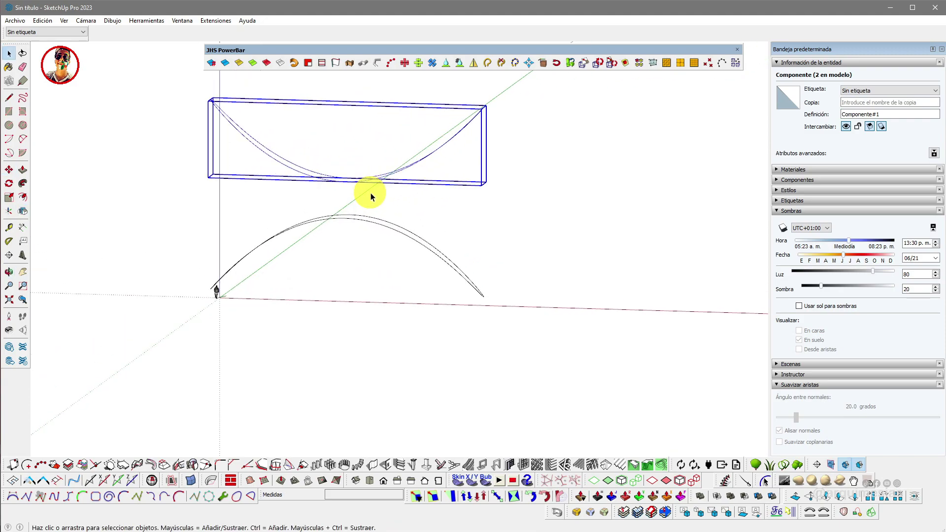
Move the flipped copy down about 2.8 m, closer to the crest of the lower arch
key(m)
click(452, 183)
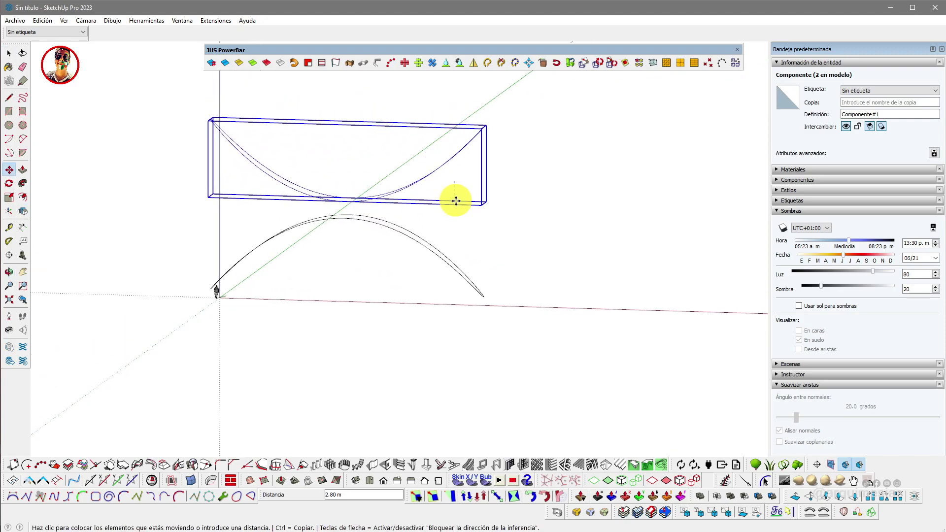
click(454, 200)
key(space)
Select both arched components and float the Curviloft tools over the drawing area
middle_drag(416, 205, 399, 156)
key(ctrl+a)
scroll(390, 291, up, 2)
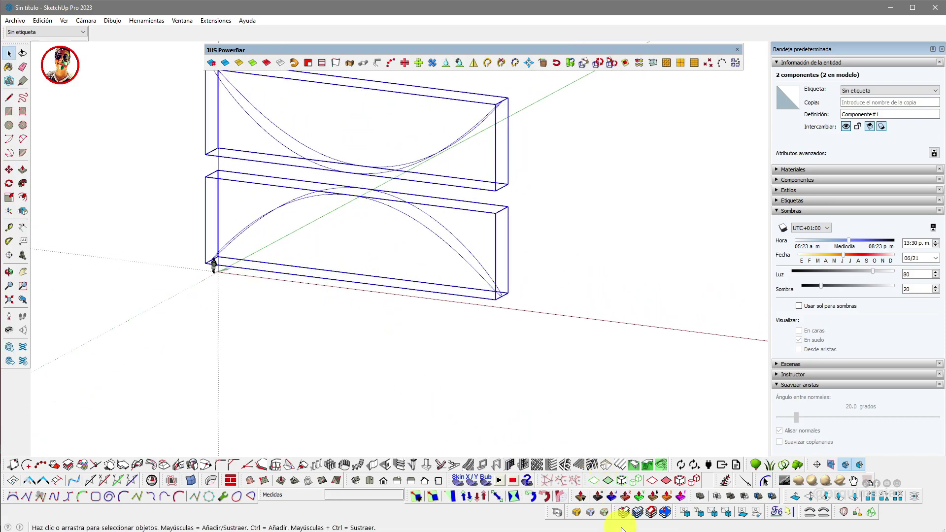
drag(836, 512, 472, 103)
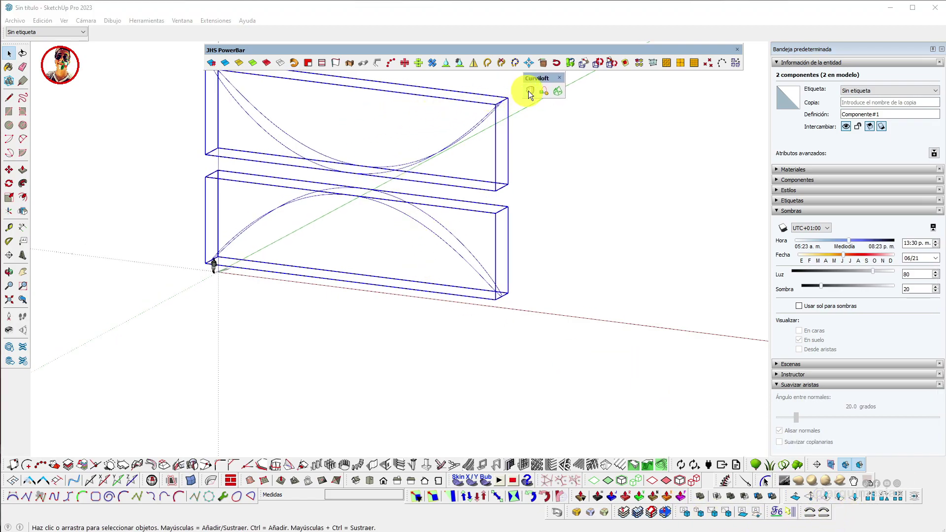
mouse_move(365, 197)
middle_down()
mouse_move(316, 213)
mouse_move(303, 182)
mouse_move(335, 153)
mouse_move(358, 197)
middle_up()
Explode both arched components into loose curves
key(space)
scroll(363, 162, up, 2)
scroll(363, 163, down, 3)
scroll(359, 197, up, 1)
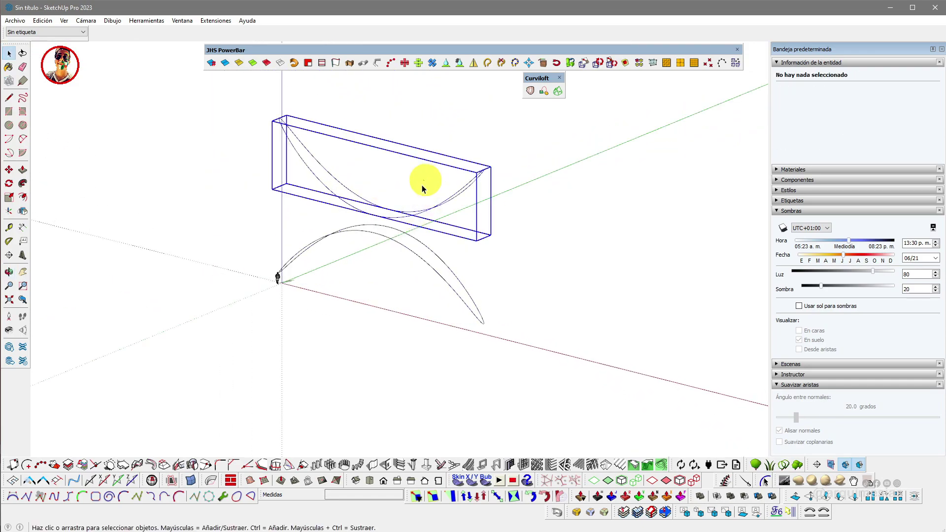
click(380, 285)
right_click(379, 282)
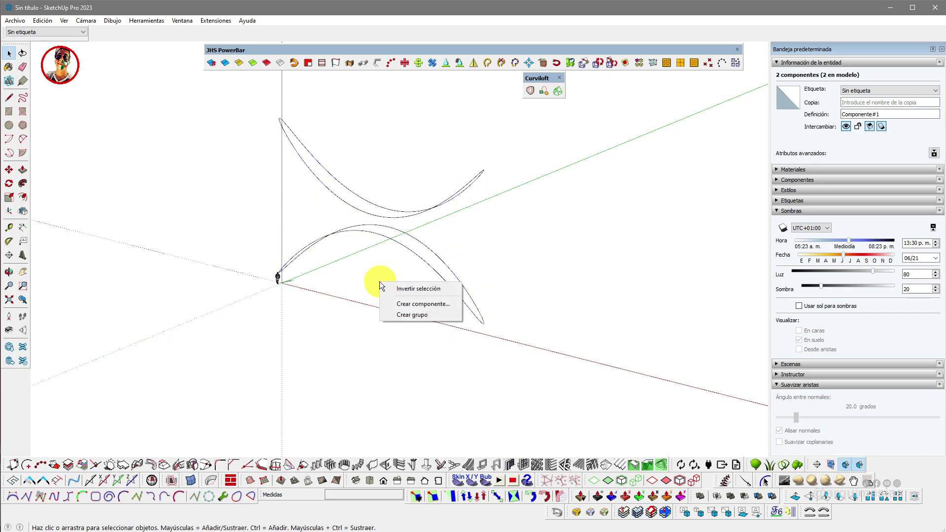
click(386, 182)
key(ctrl+a)
right_click(351, 234)
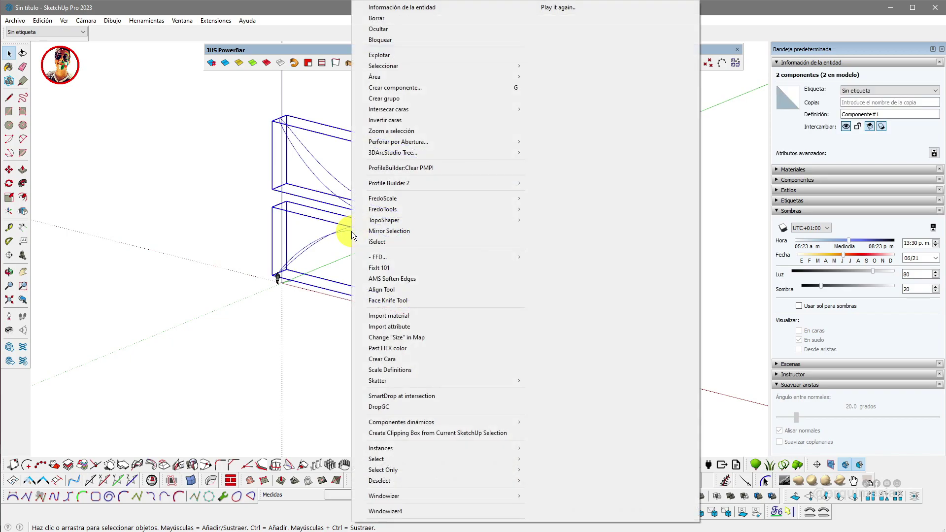
click(390, 53)
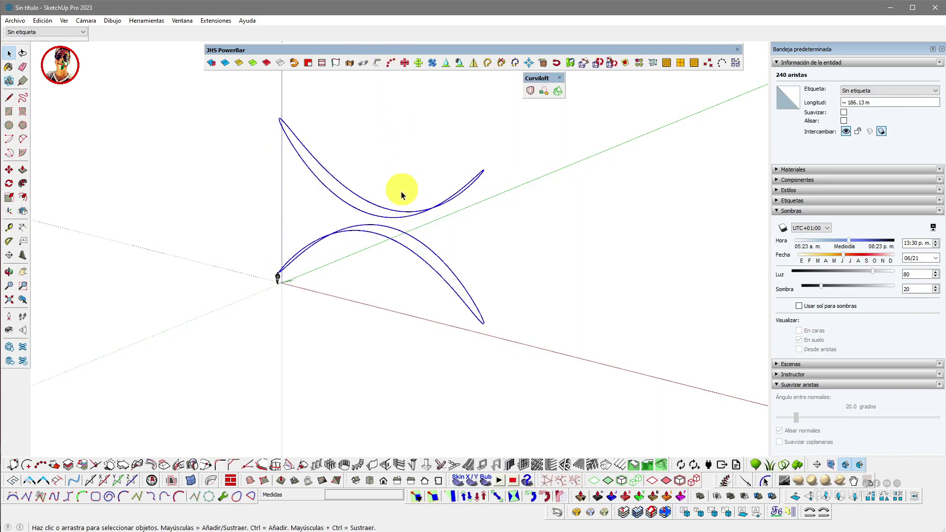
Scale both arched curves together along the green axis by a factor of about 3.50
click(380, 217)
middle_drag(380, 218, 363, 280)
scroll(379, 223, up, 2)
shift+click(363, 280)
key(s)
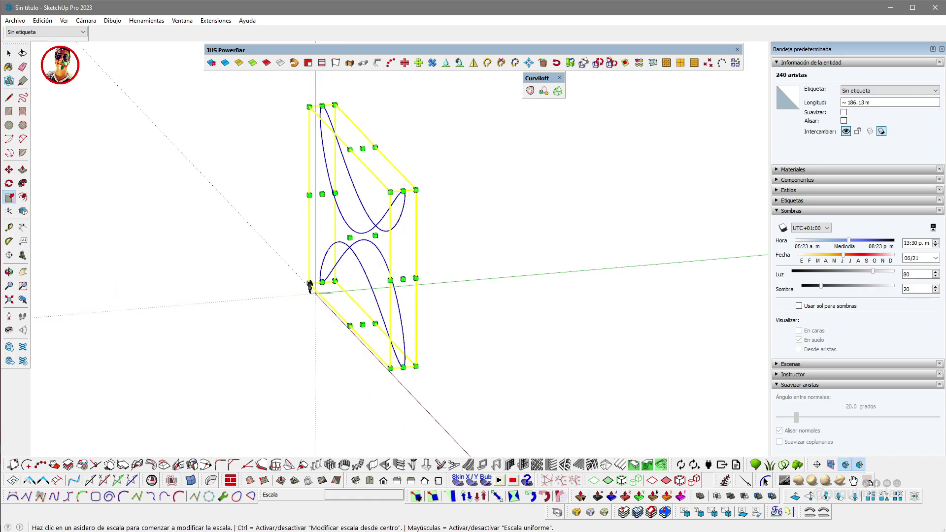
click(375, 235)
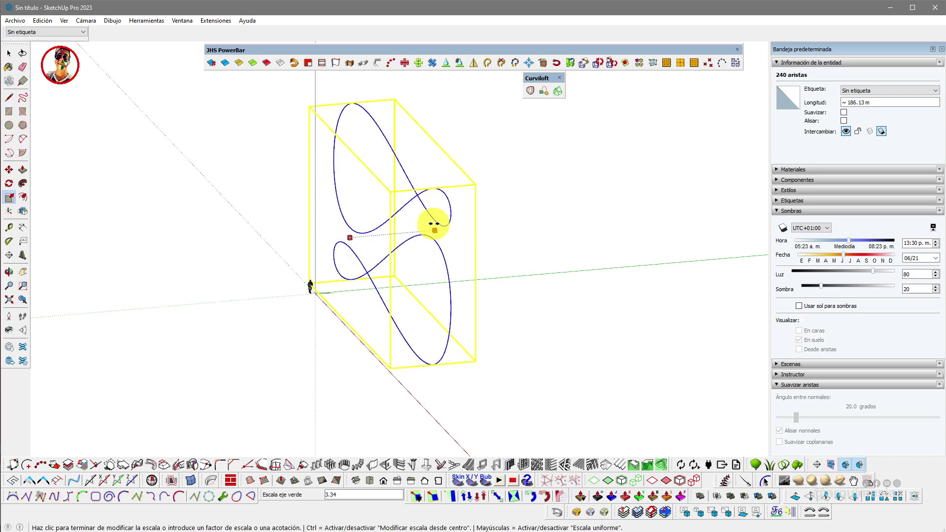
click(438, 222)
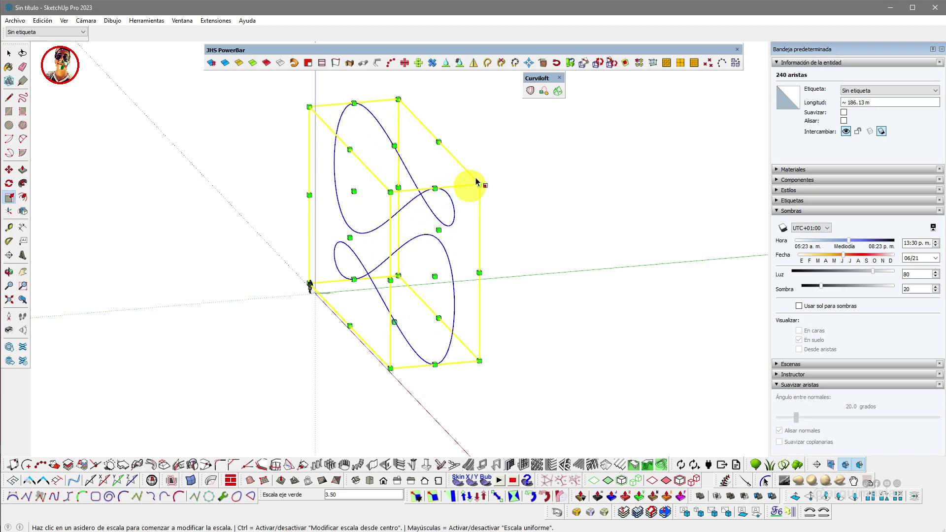
key(space)
click(485, 152)
Create a Curviloft Loft by Spline surface from the upper curve to the lower curve
middle_drag(382, 229, 494, 139)
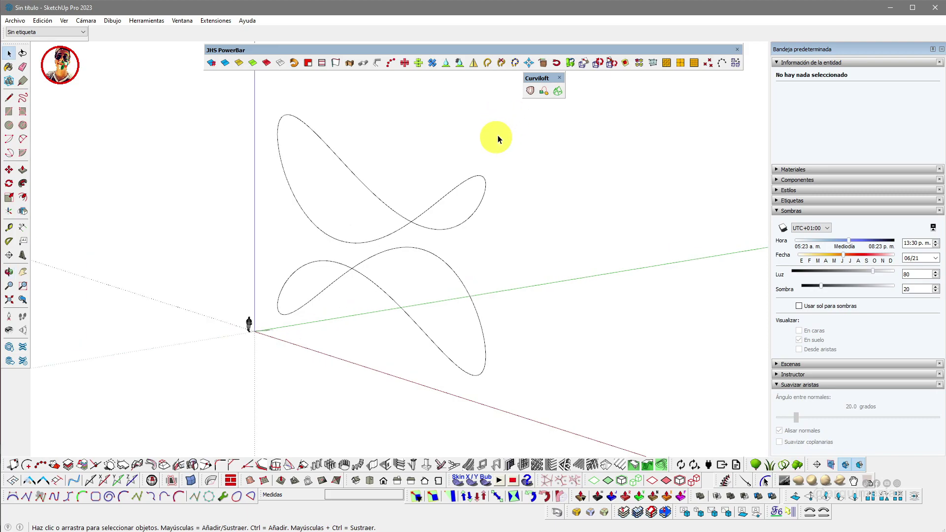
click(530, 91)
click(477, 181)
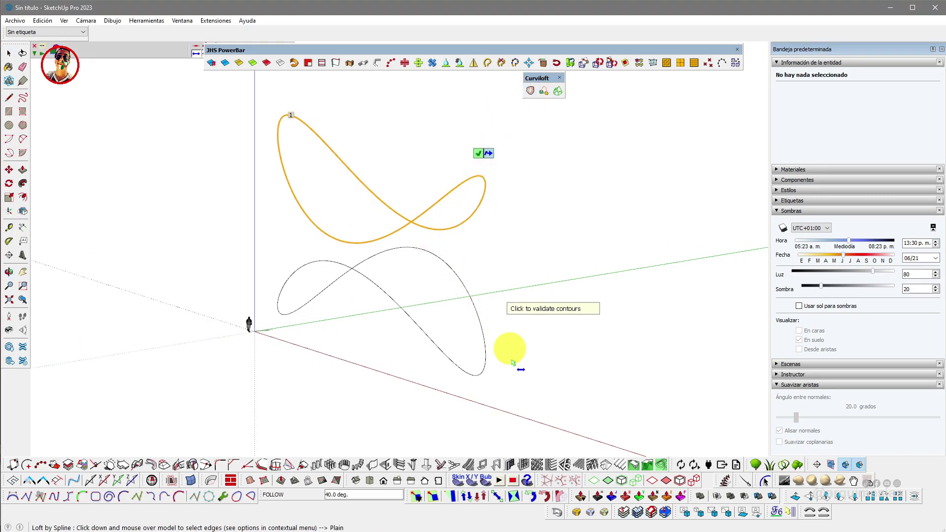
click(473, 377)
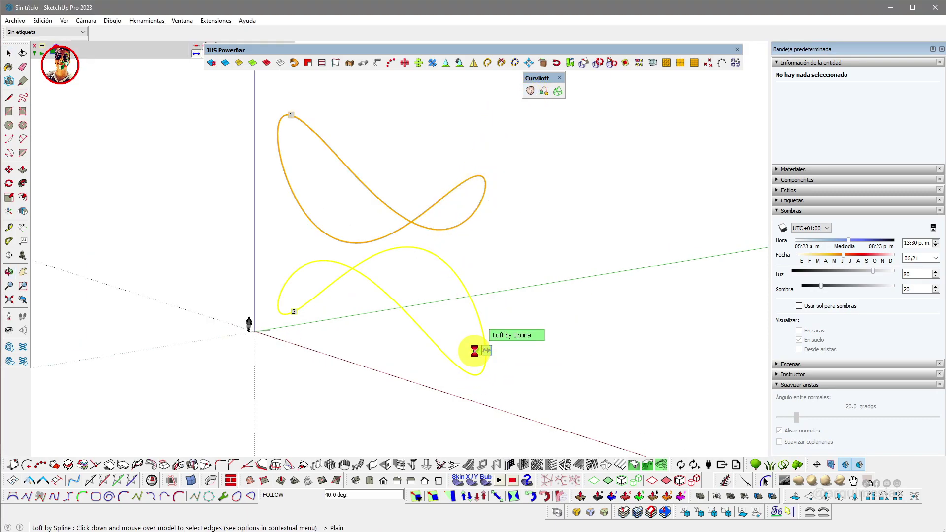
middle_drag(440, 313, 523, 202)
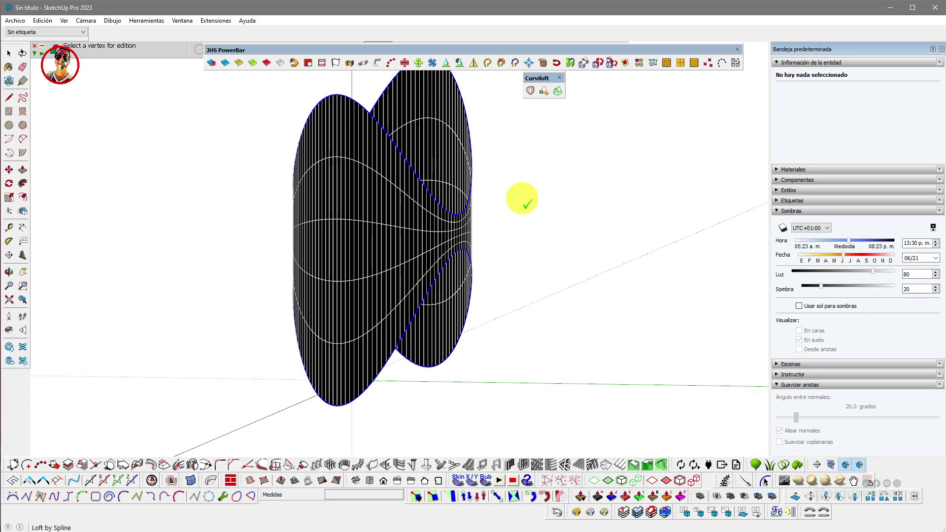
click(526, 203)
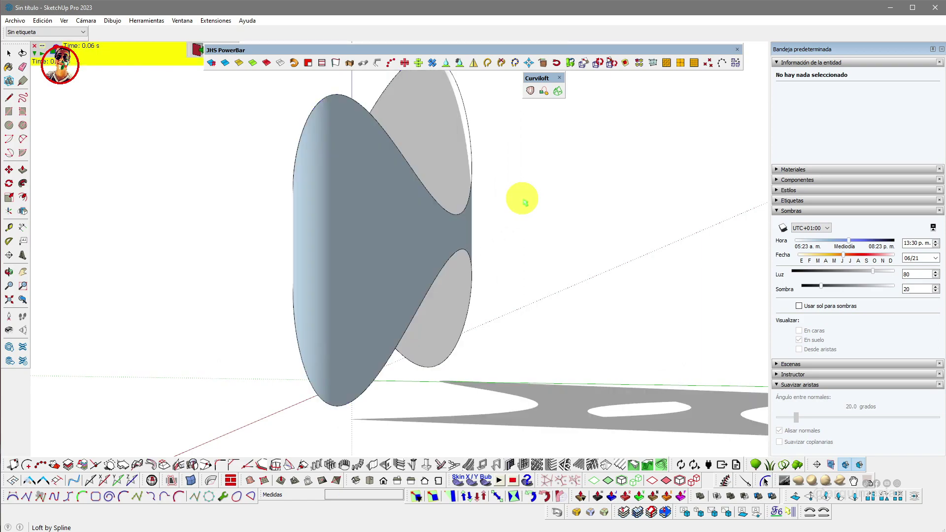
middle_drag(523, 205, 364, 304)
key(space)
click(450, 243)
Draw a circle of about 8.32 m radius at the centre of the ellipse in plan view and delete its face
scroll(397, 282, down, 2)
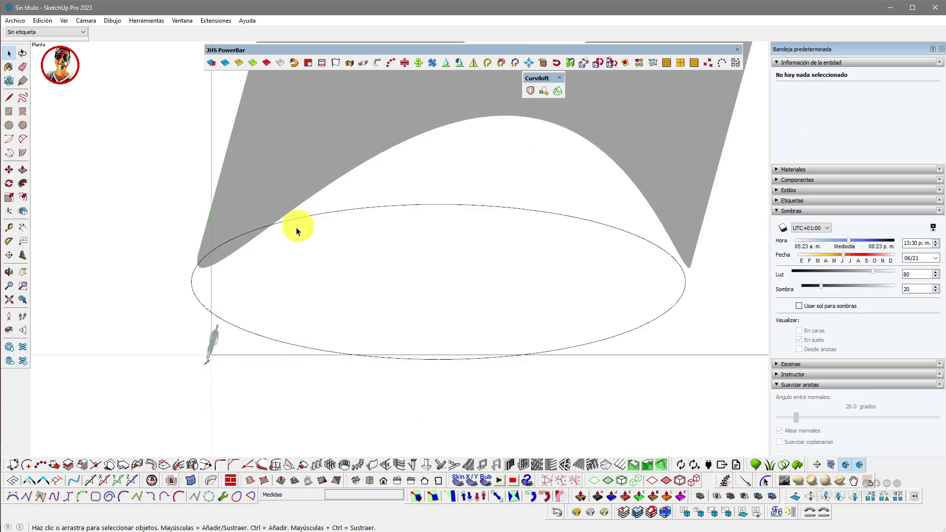
key(c)
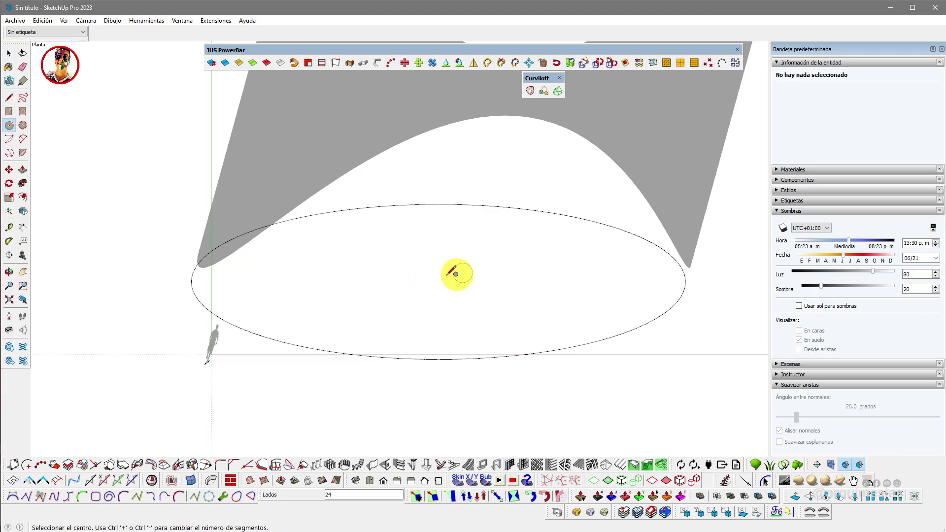
click(445, 280)
click(341, 278)
key(space)
click(433, 181)
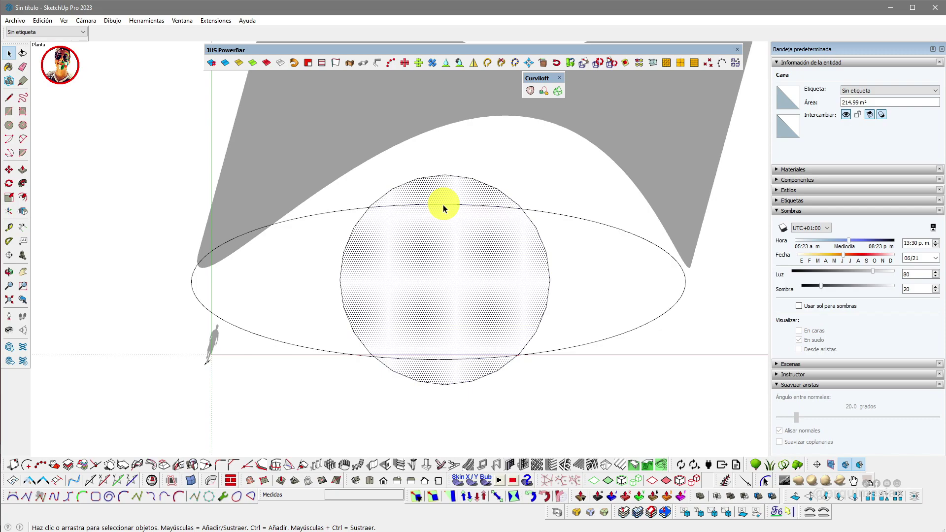
key(Delete)
Set the circle's segment count to 120
click(446, 176)
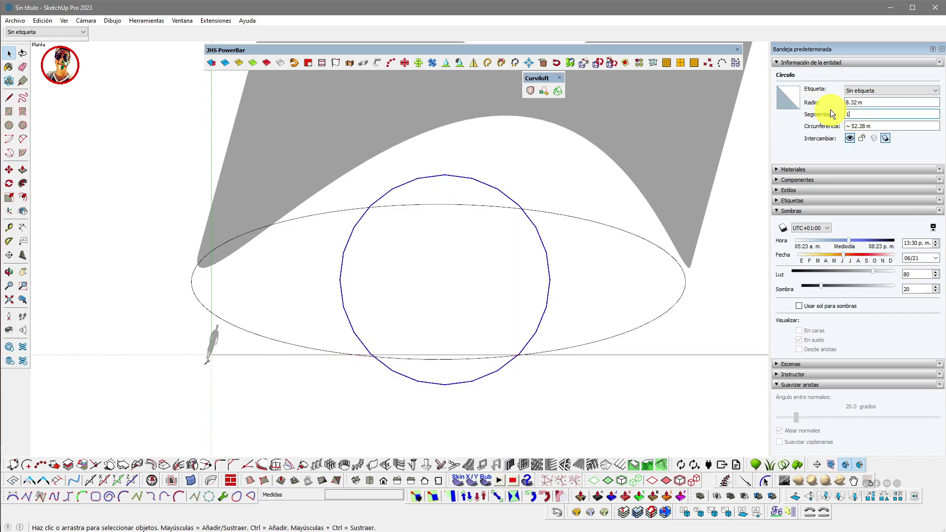
text(120)
key(Return)
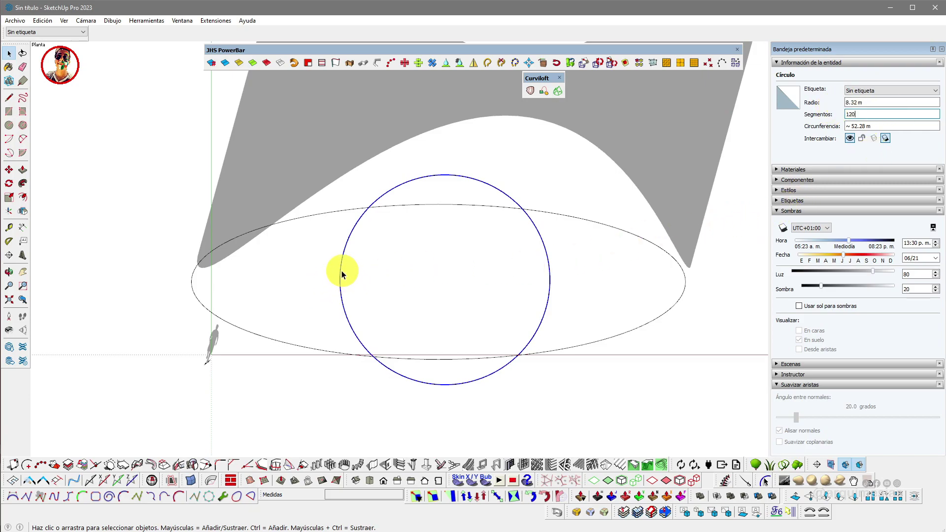
Scale the circle along the red and green axes into an ellipse slightly inside the loft's elliptical outline
key(s)
drag(340, 279, 235, 279)
drag(556, 282, 673, 280)
drag(457, 174, 454, 208)
drag(454, 382, 454, 353)
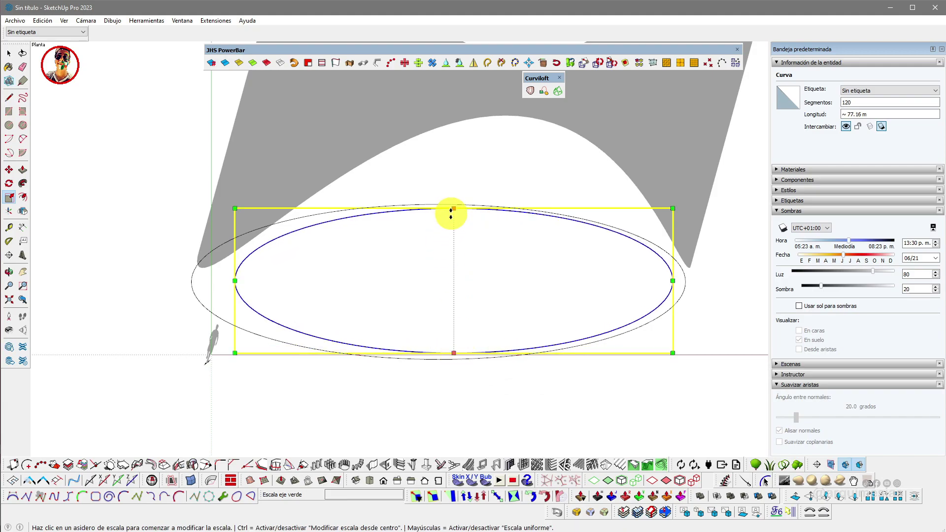
drag(451, 212, 450, 217)
drag(236, 285, 212, 285)
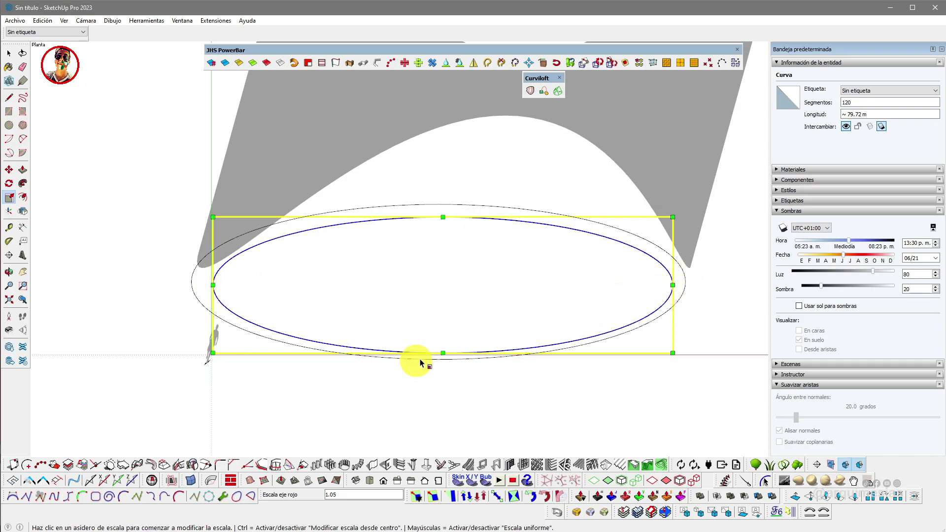
drag(441, 350, 444, 350)
key(space)
click(448, 170)
Form the inner ellipse's face by drawing a line across its width, and remove that line
middle_drag(448, 170, 384, 274)
scroll(375, 281, down, 1)
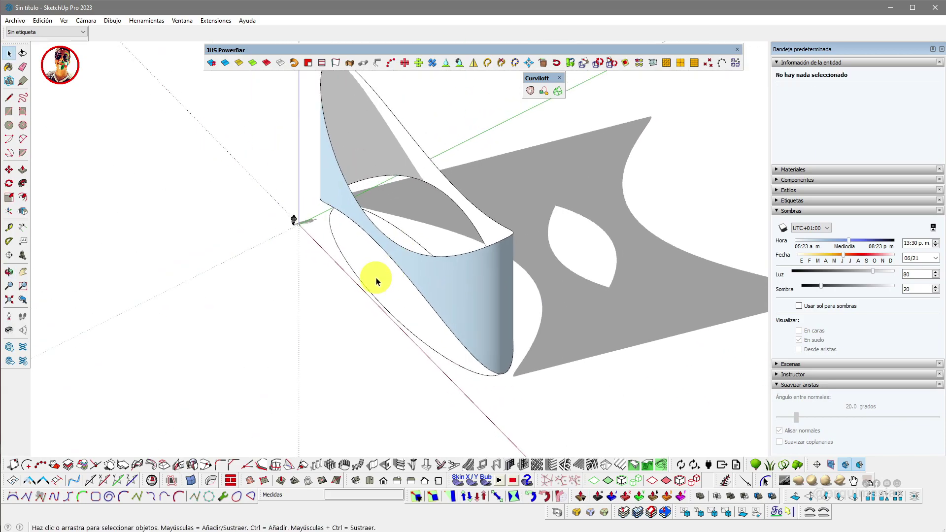
key(l)
click(368, 289)
click(423, 243)
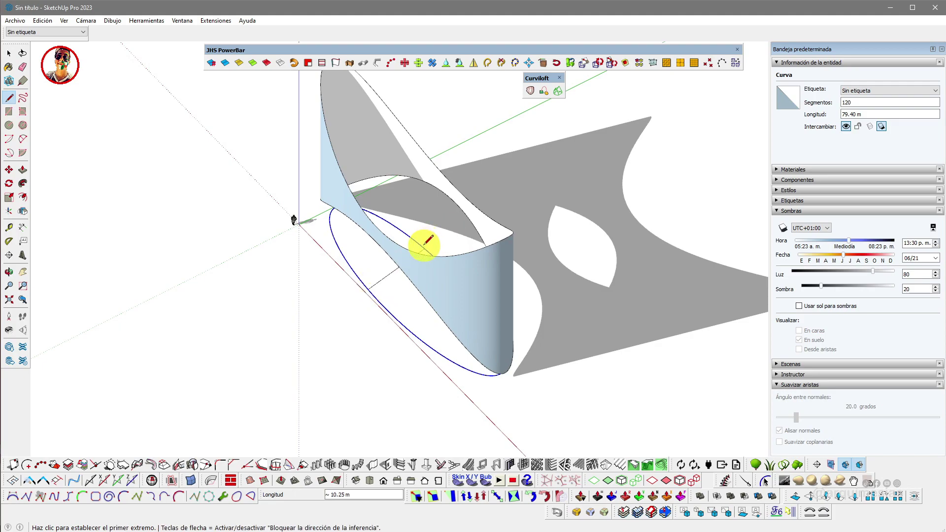
key(space)
click(382, 281)
Extrude the elliptical face upward about 22.89 m with Push/Pull and raise the volume's bottom face
middle_drag(390, 271, 386, 163)
key(p)
click(386, 163)
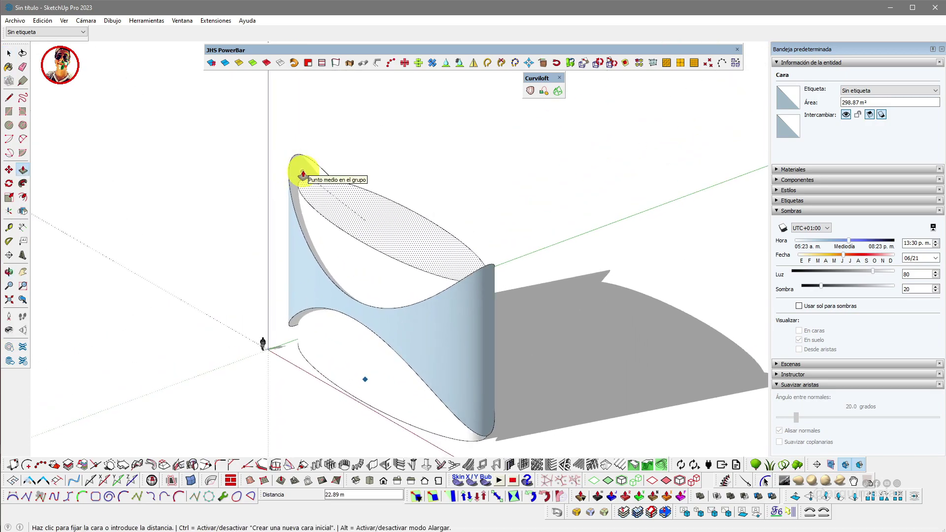
click(303, 172)
middle_drag(334, 342, 405, 366)
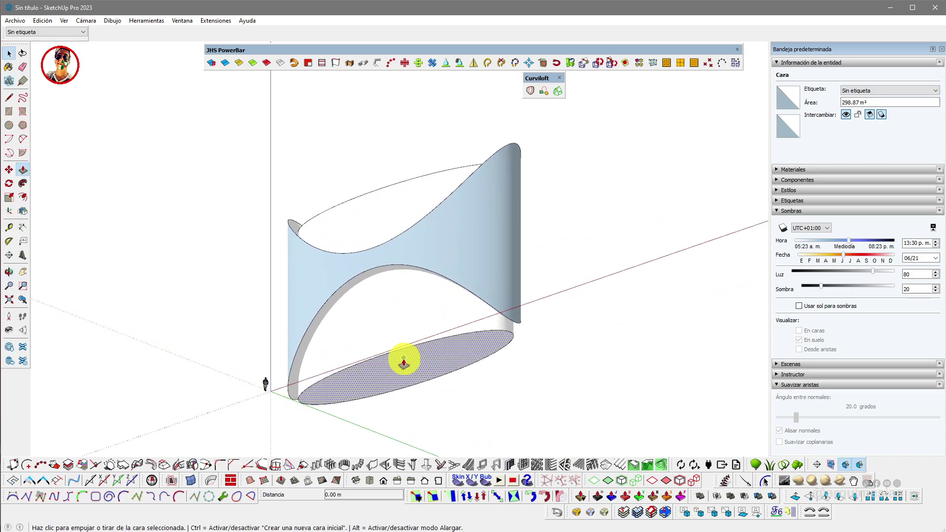
click(409, 360)
middle_drag(407, 332, 283, 327)
Group all the geometry of the extruded elliptical volume
triple_click(416, 214)
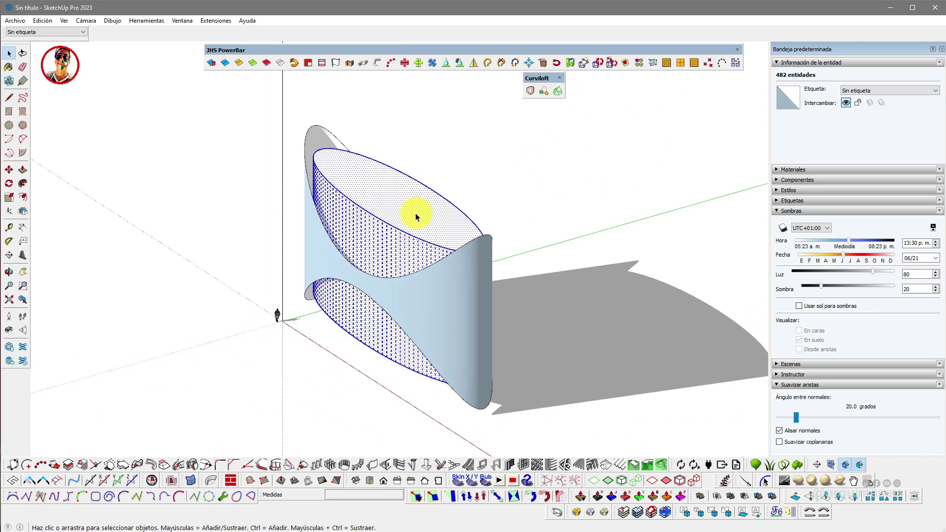
right_click(367, 197)
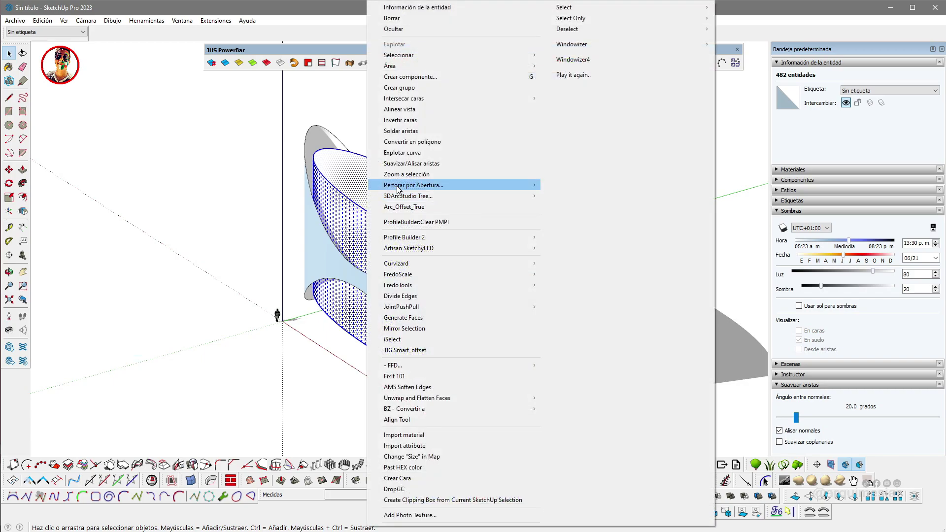
click(388, 89)
middle_drag(386, 202, 363, 163)
click(426, 131)
middle_drag(426, 131, 416, 216)
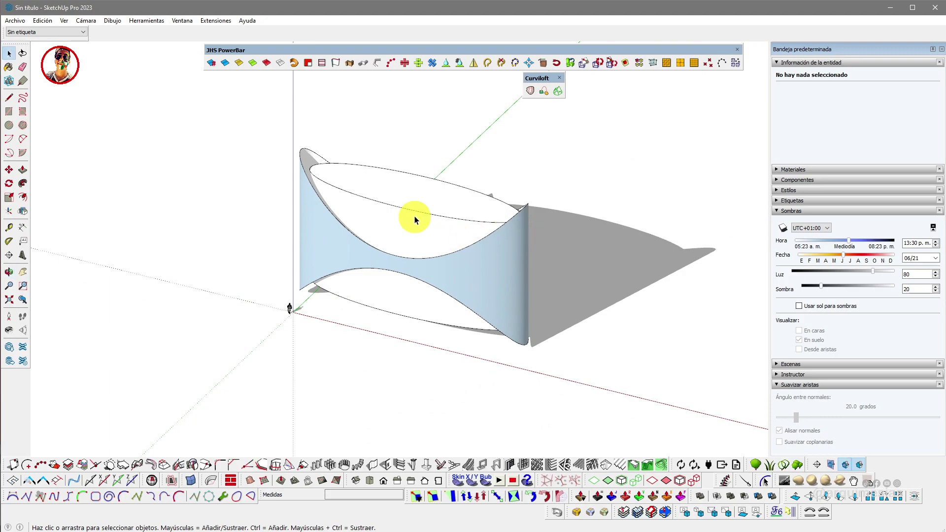
Slice the elliptical solid group along the X axis with 1.50 m spacing and 0.20 m thickness using Cortador de Rebanadas 5
scroll(418, 213, up, 3)
click(417, 209)
scroll(419, 211, up, 3)
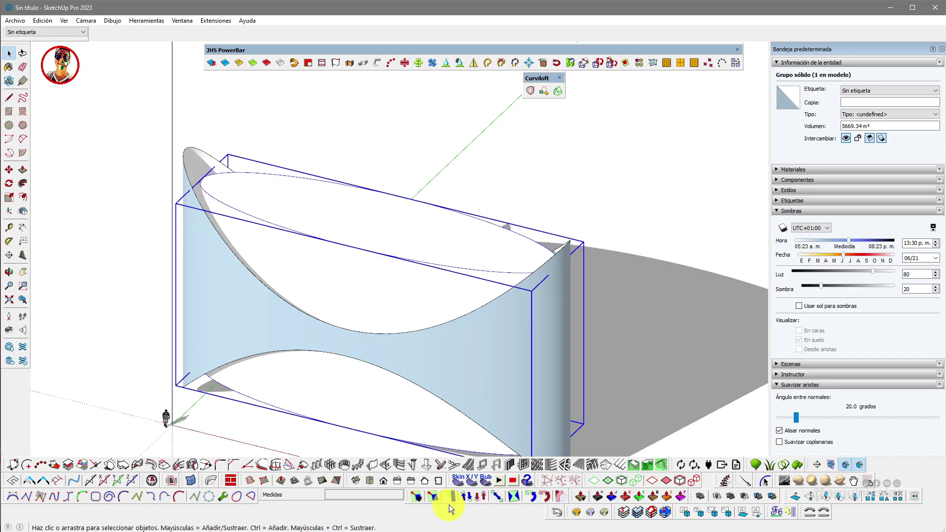
drag(609, 509, 212, 92)
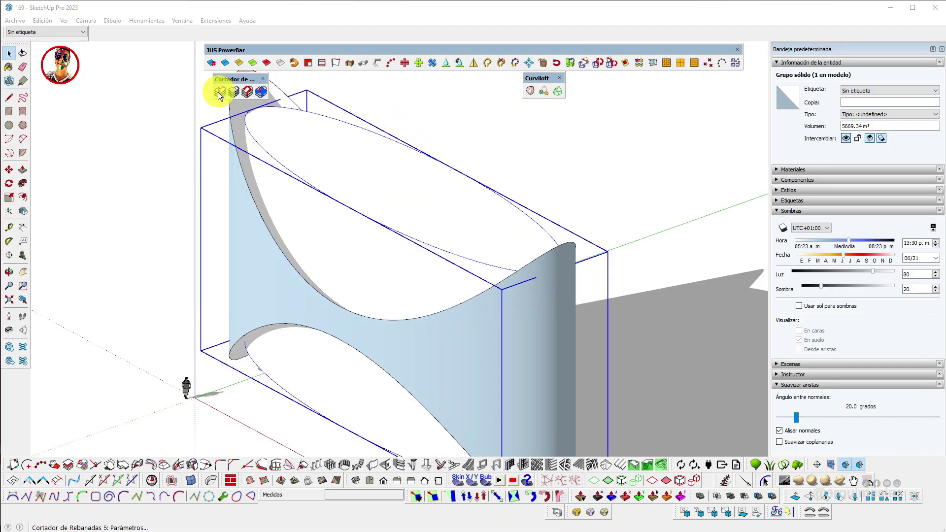
click(219, 92)
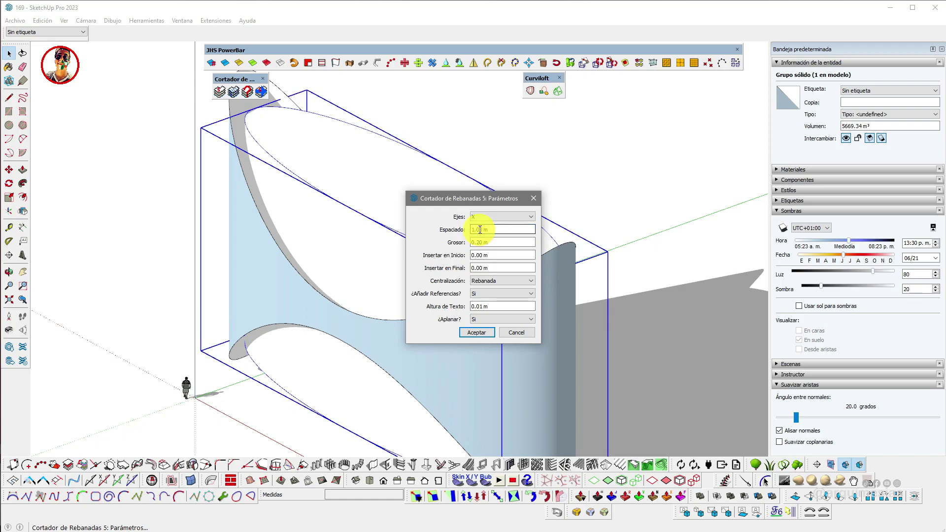
click(480, 334)
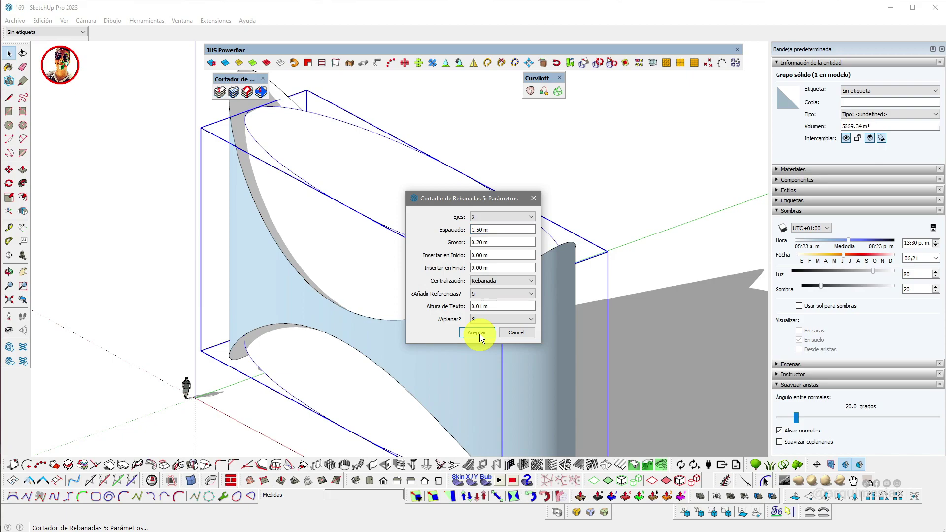
Delete the flattened slice copies laid out beside the model
middle_drag(481, 333, 510, 275)
scroll(534, 310, down, 2)
shift+middle_drag(689, 324, 306, 271)
click(462, 288)
key(Delete)
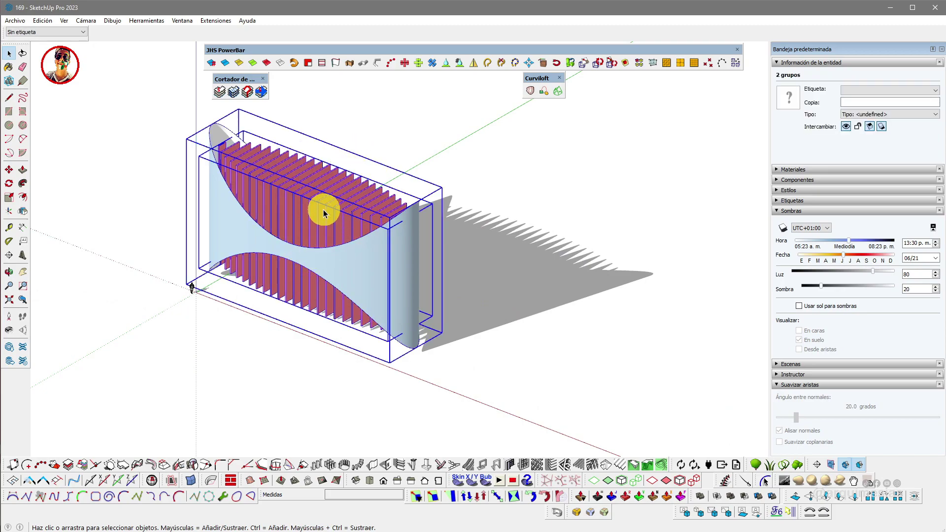
Rotate the loft shell and the slices together by 90 degrees in front view so the structure stands upright
middle_drag(355, 262, 368, 261)
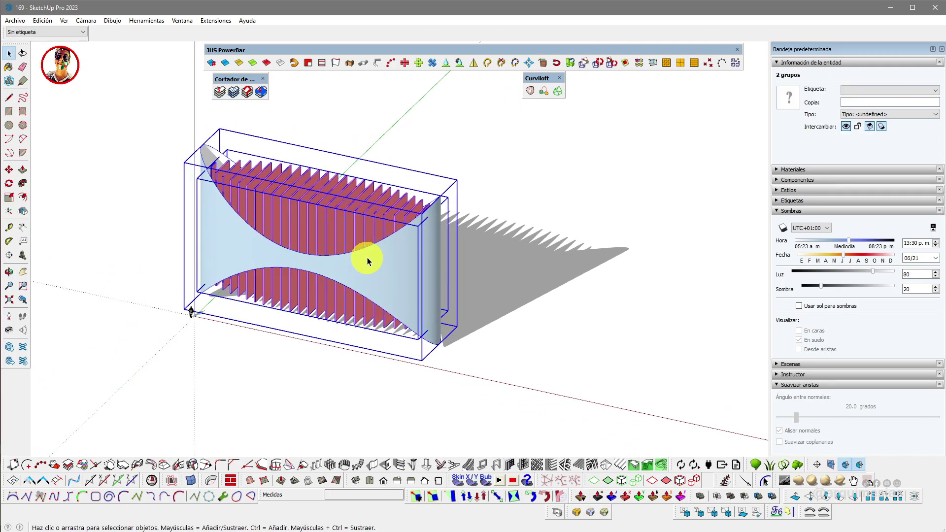
key(F4)
key(a)
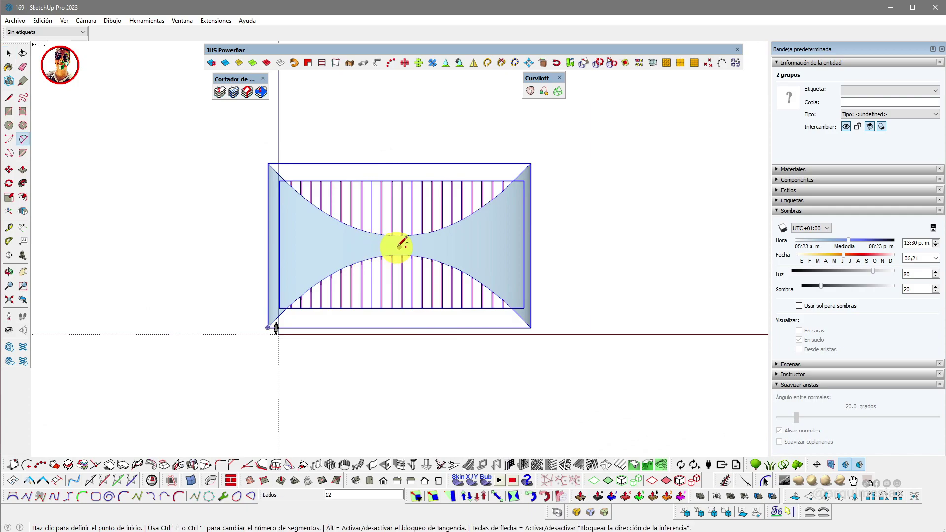
key(q)
click(392, 334)
click(443, 334)
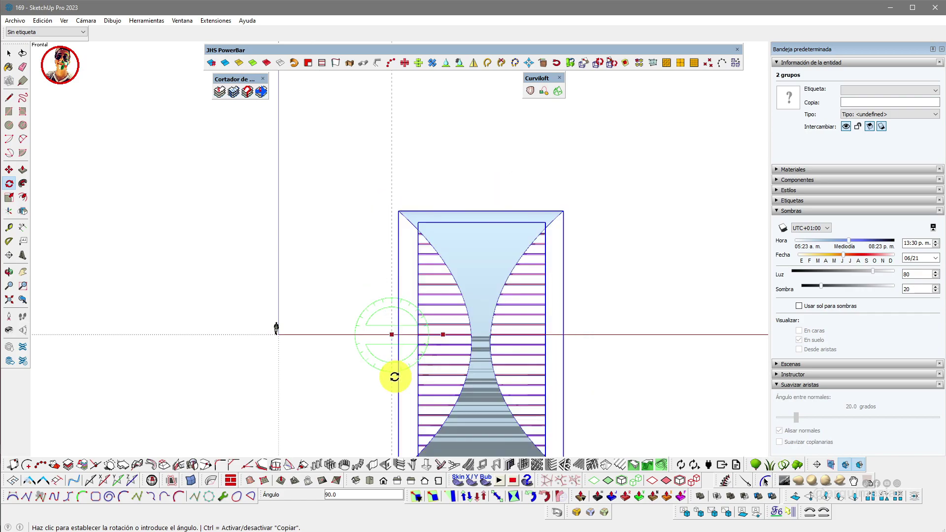
click(394, 377)
Move the upright shell and slices so their base rests on the ground near the origin
scroll(468, 359, down, 2)
key(m)
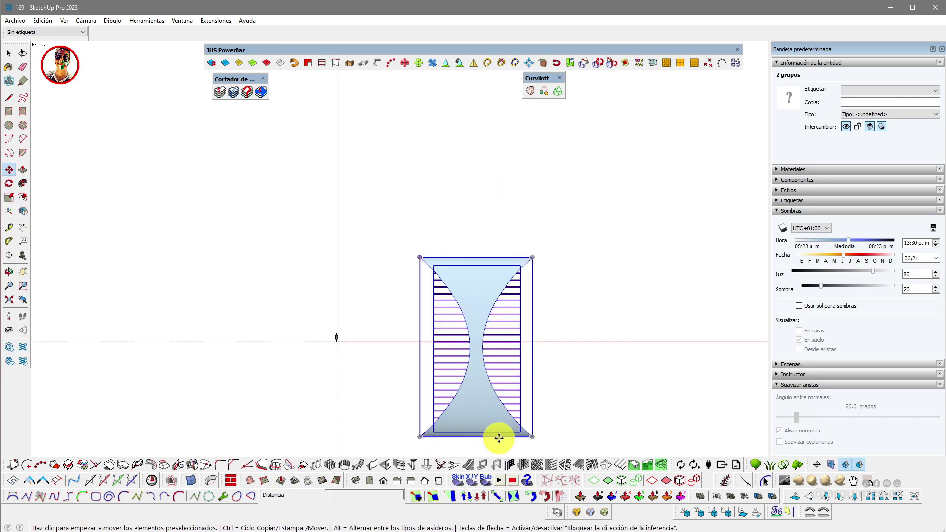
click(460, 443)
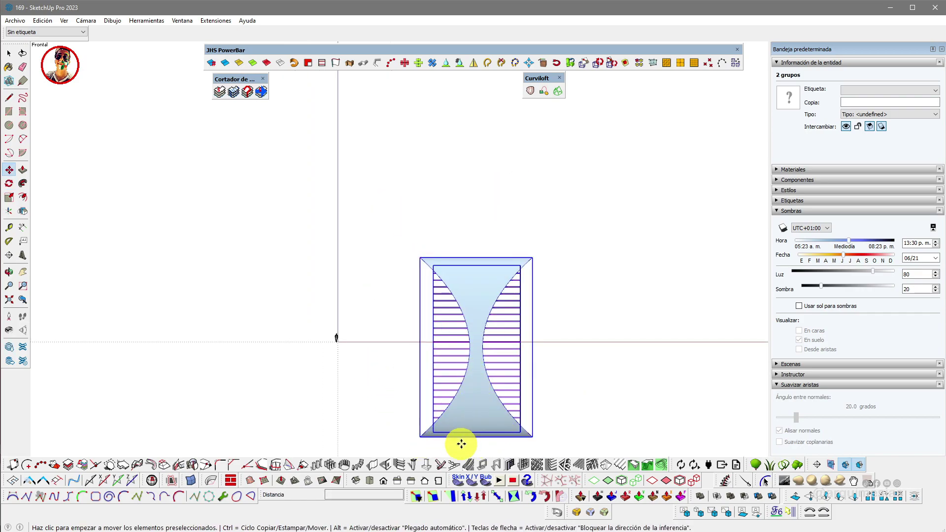
click(459, 345)
click(505, 354)
click(428, 358)
key(space)
middle_drag(416, 213, 314, 265)
scroll(420, 223, up, 3)
click(443, 105)
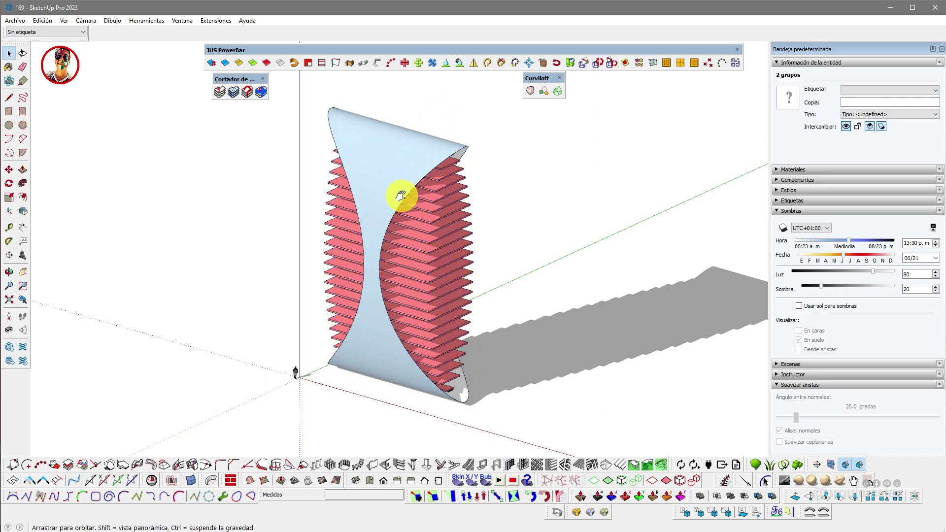
Open the slices group and delete the small topmost slice
middle_drag(401, 197, 371, 236)
shift+middle_drag(431, 177, 281, 147)
scroll(454, 292, up, 3)
scroll(384, 118, up, 3)
middle_drag(409, 120, 405, 95)
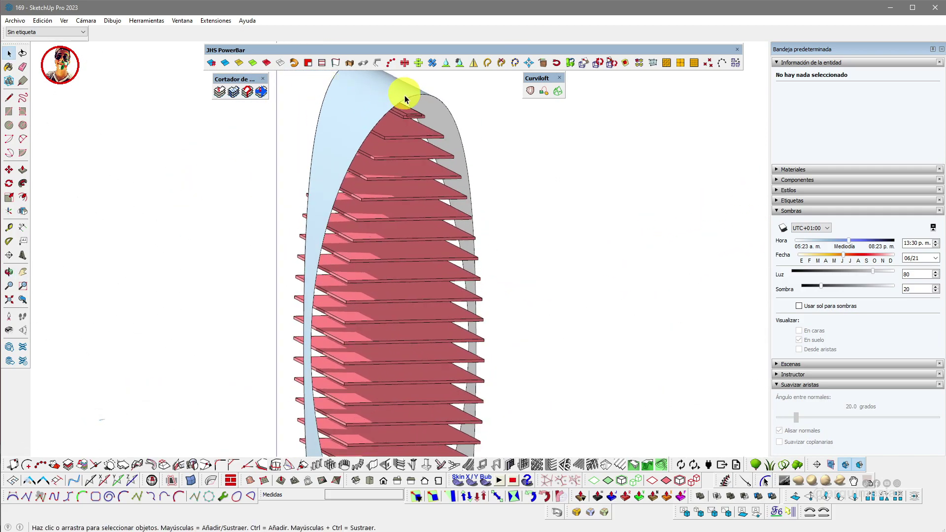
scroll(407, 97, up, 2)
double_click(410, 125)
click(414, 121)
click(414, 124)
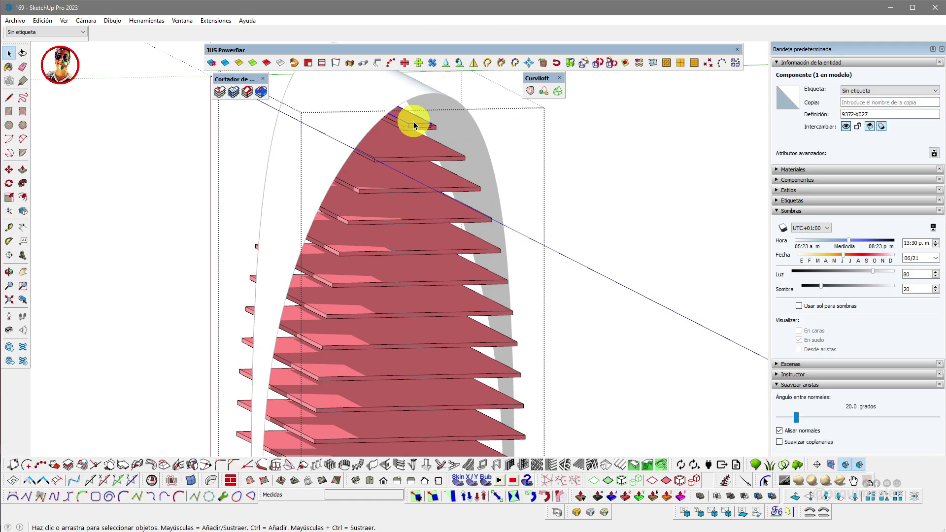
key(Delete)
Delete the lowest slice at the base of the tower
scroll(403, 168, down, 4)
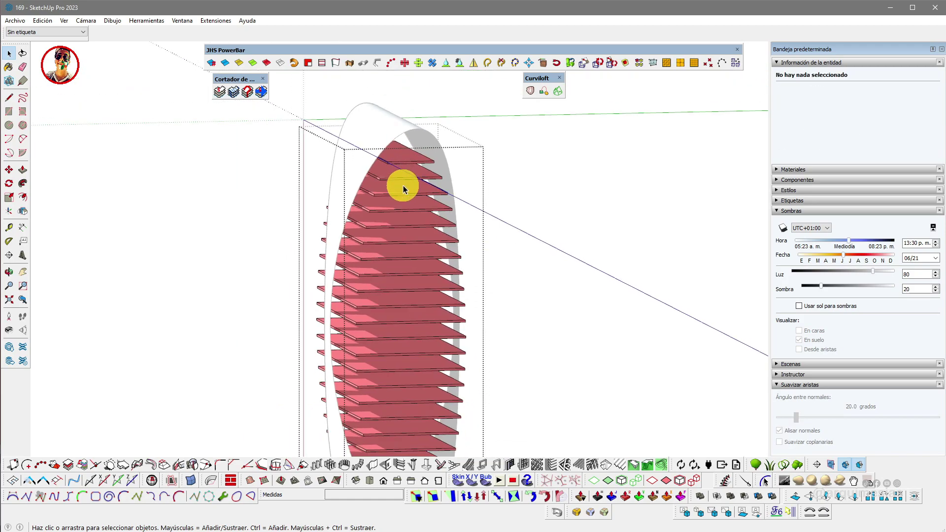
scroll(403, 189, down, 3)
middle_drag(397, 264, 437, 401)
scroll(409, 338, up, 4)
click(399, 334)
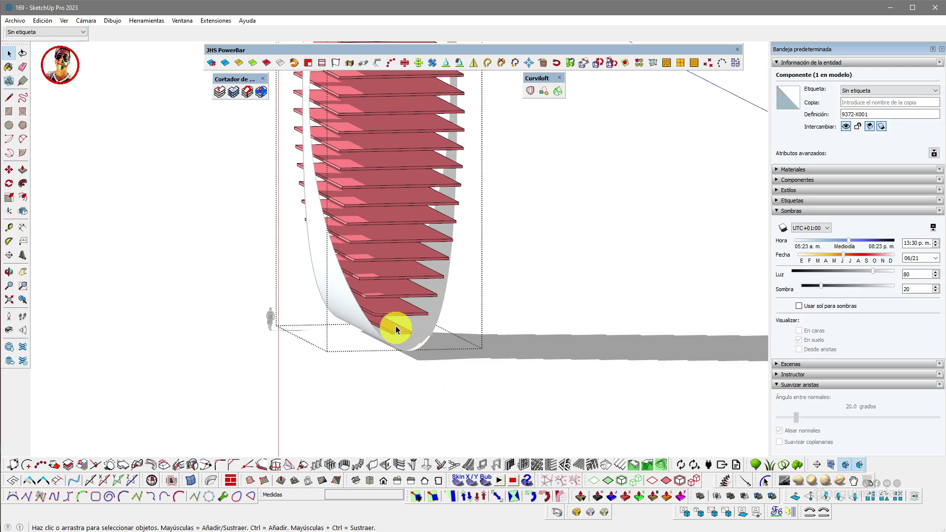
key(Delete)
scroll(395, 334, down, 2)
scroll(394, 333, down, 2)
middle_drag(338, 298, 468, 248)
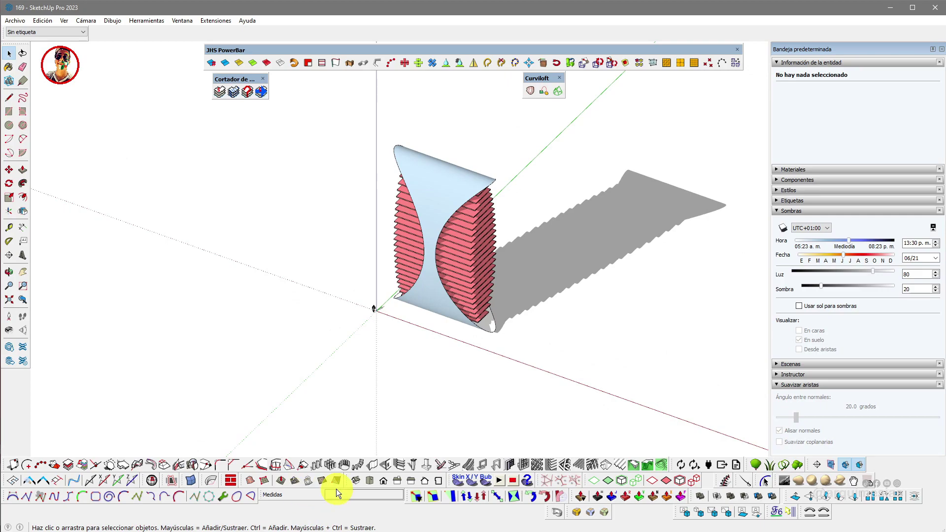
Draw a circle overlapping the shell's long edge in plan view with X-ray display on, and select its face and outline
click(365, 478)
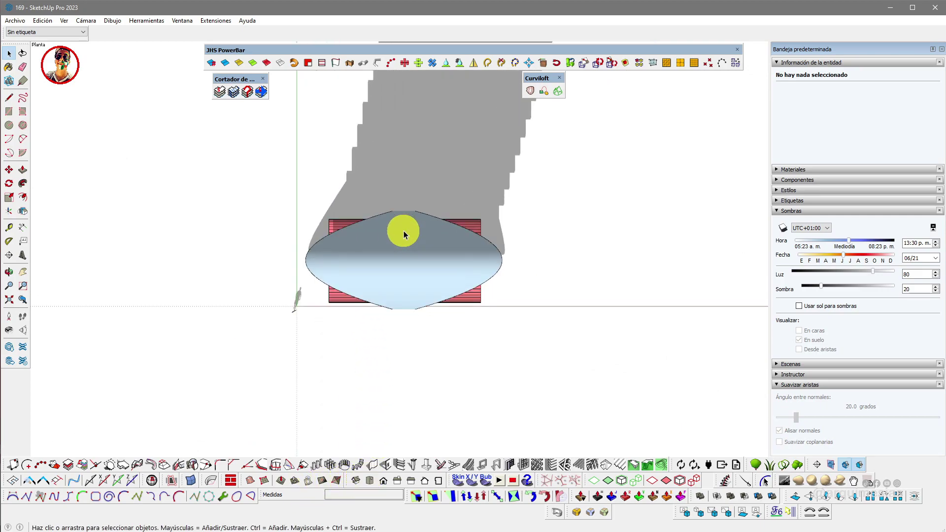
key(x)
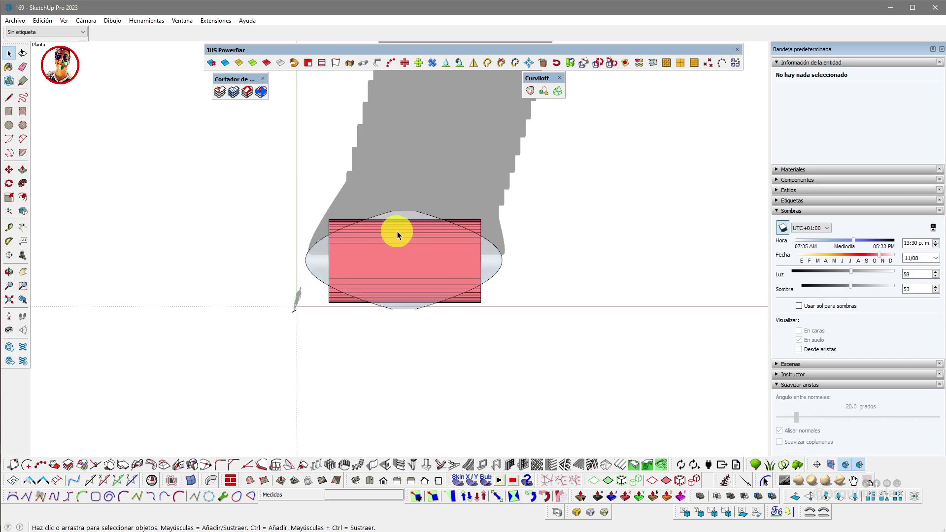
key(c)
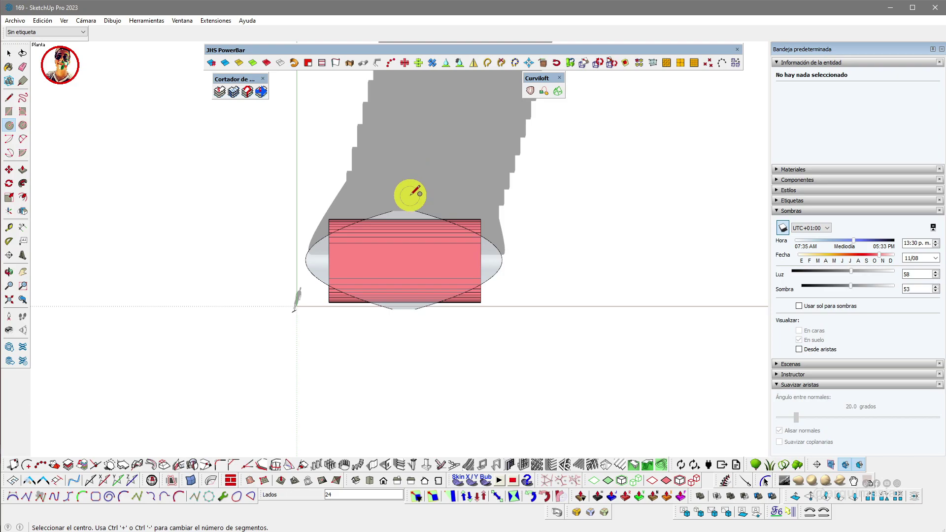
click(404, 187)
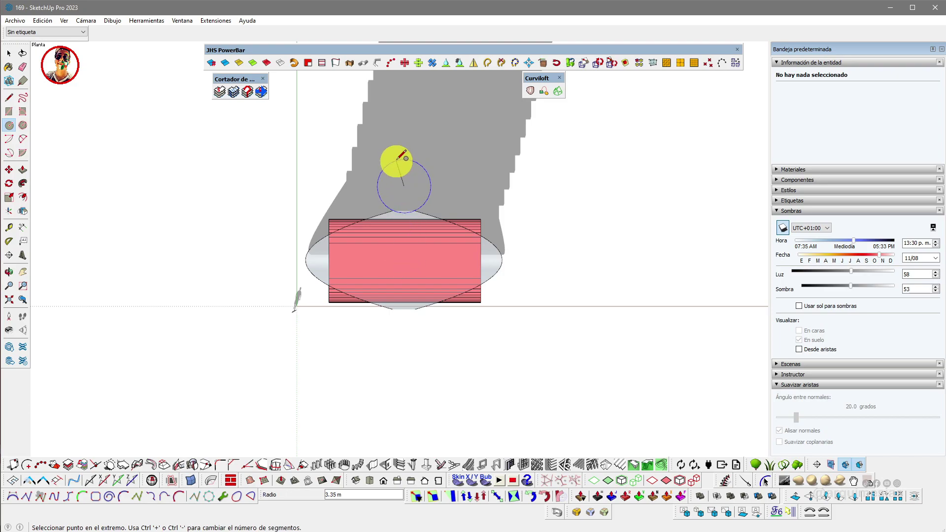
click(405, 146)
key(space)
double_click(407, 170)
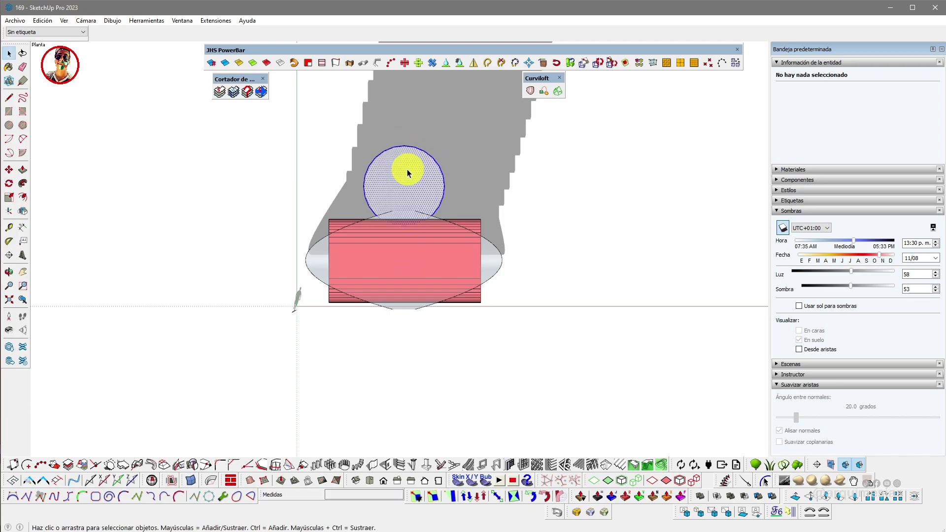
Set the circle to 120 segments and move the whole circle so it lies over the slices in plan view
scroll(407, 170, up, 1)
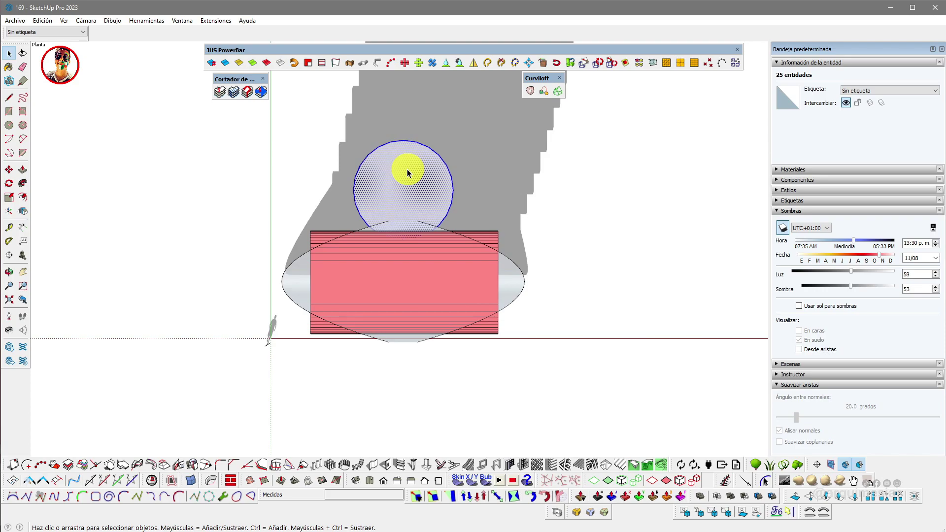
click(428, 149)
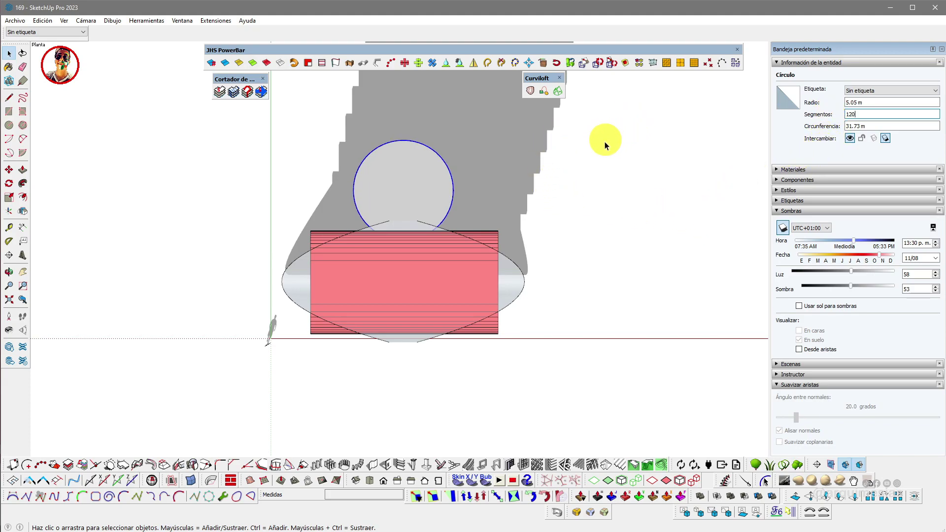
key(m)
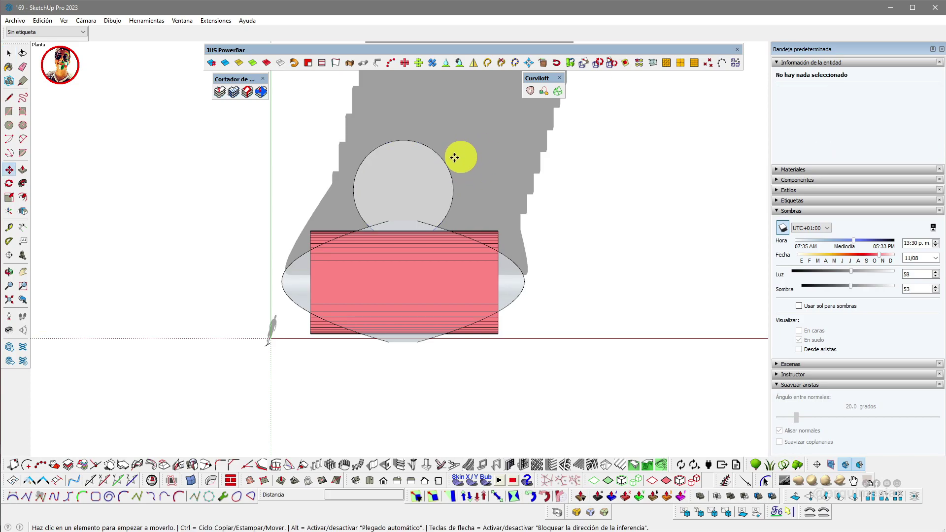
key(space)
double_click(427, 163)
key(m)
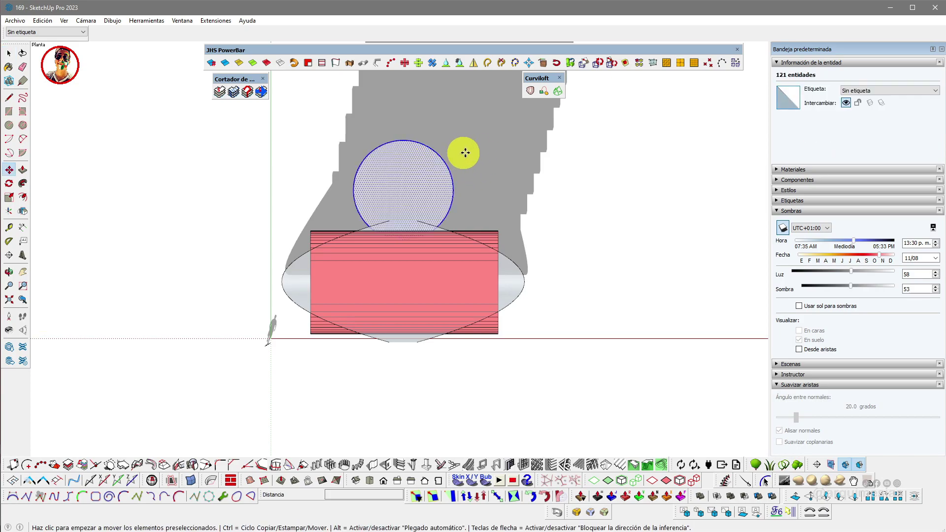
click(541, 132)
click(543, 226)
Scale the circle along the red axis from both ends to span the slices' length, using factors of about 1.55, 1.28 and 0.93
key(s)
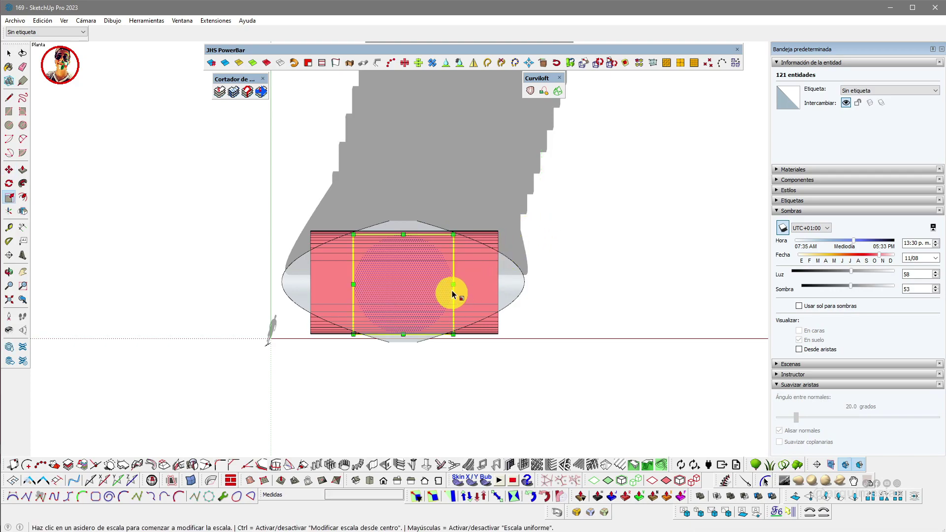
click(453, 285)
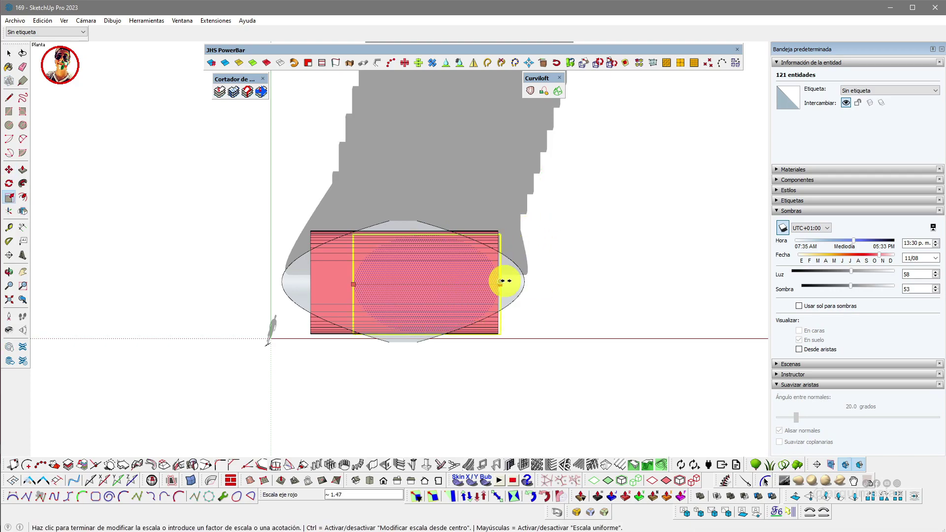
click(508, 280)
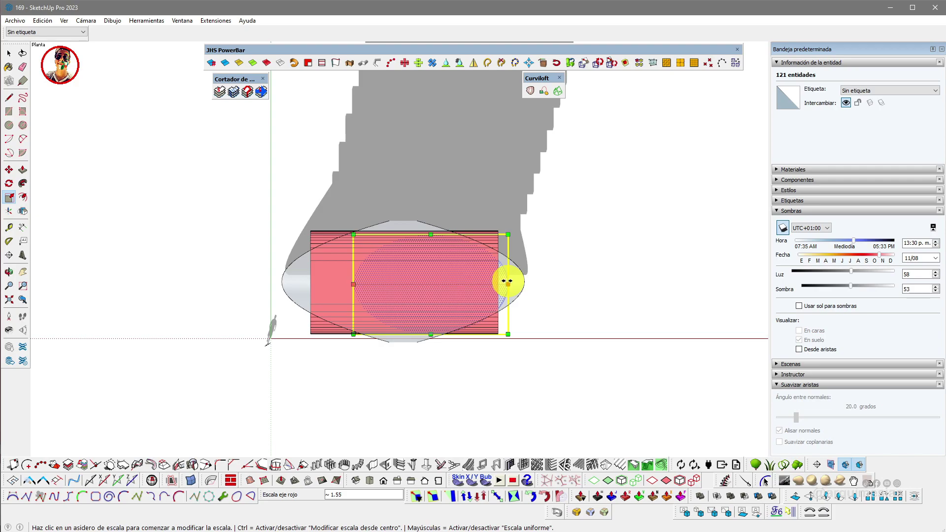
click(353, 284)
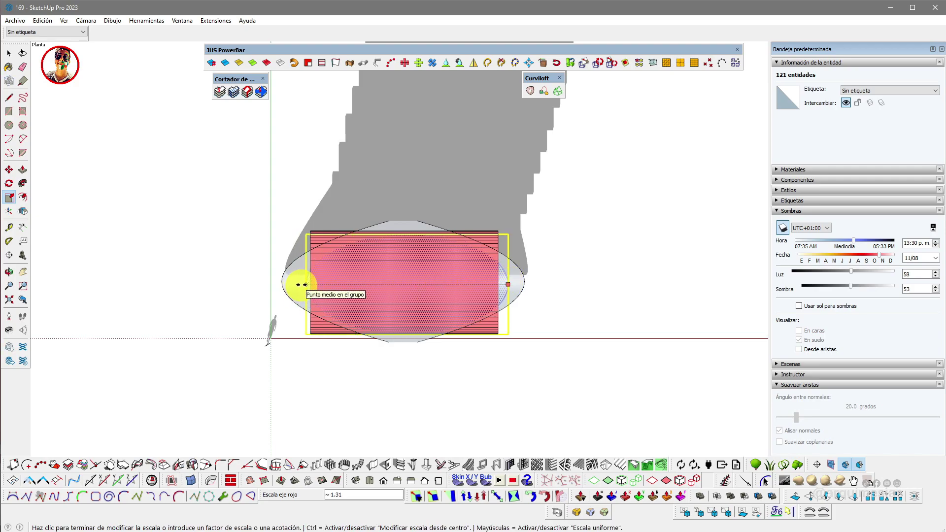
click(310, 282)
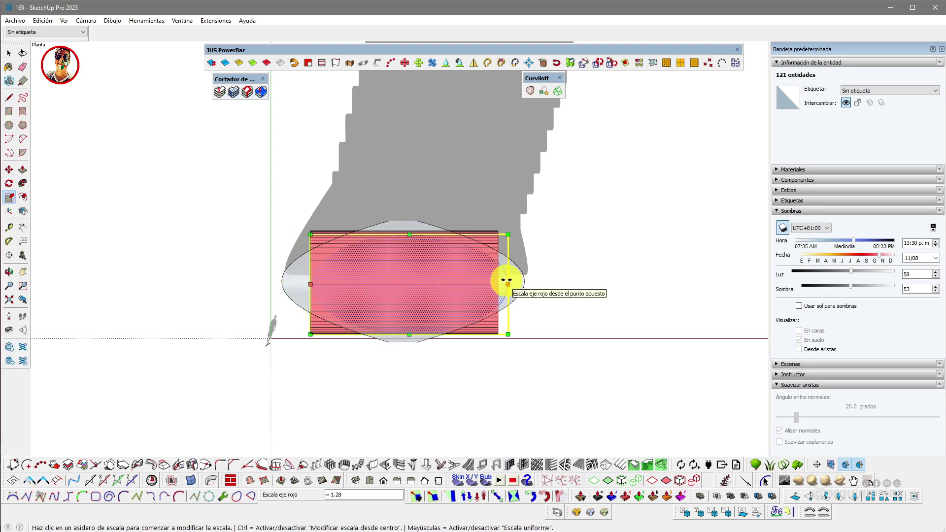
click(507, 281)
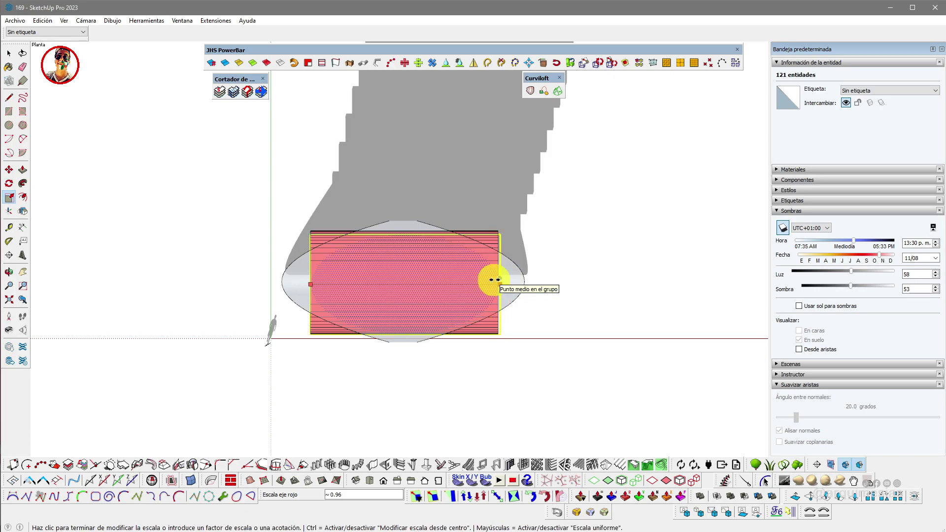
click(493, 279)
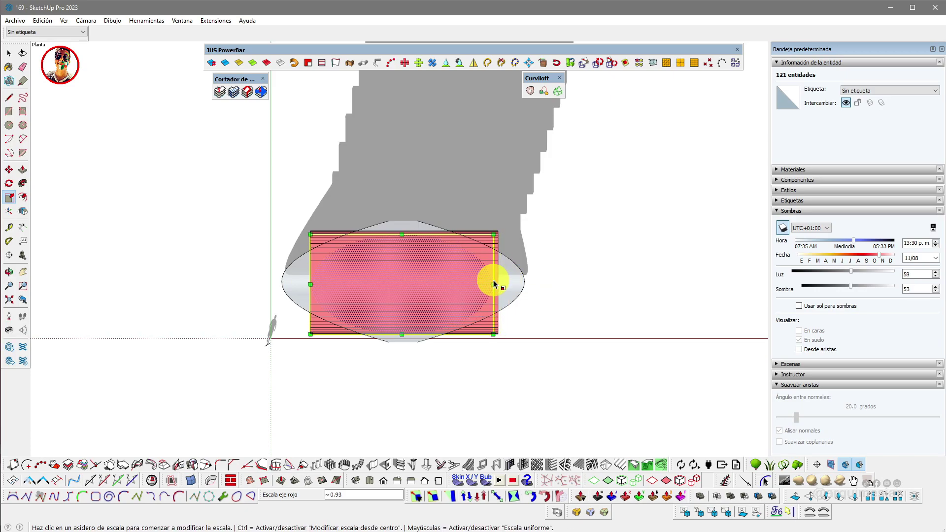
Narrow the ellipse along the green axis from both sides to fit within the slices, using factors of about 0.98 and 0.93
click(401, 234)
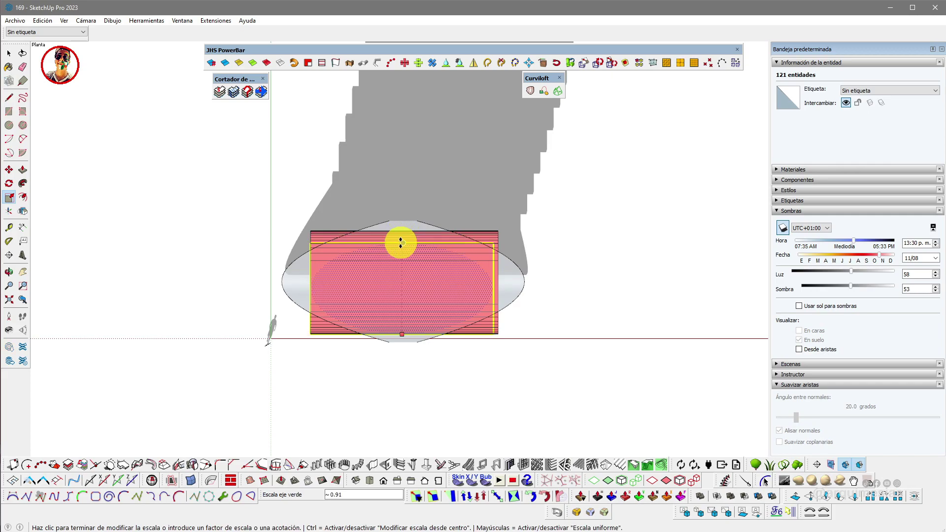
click(401, 237)
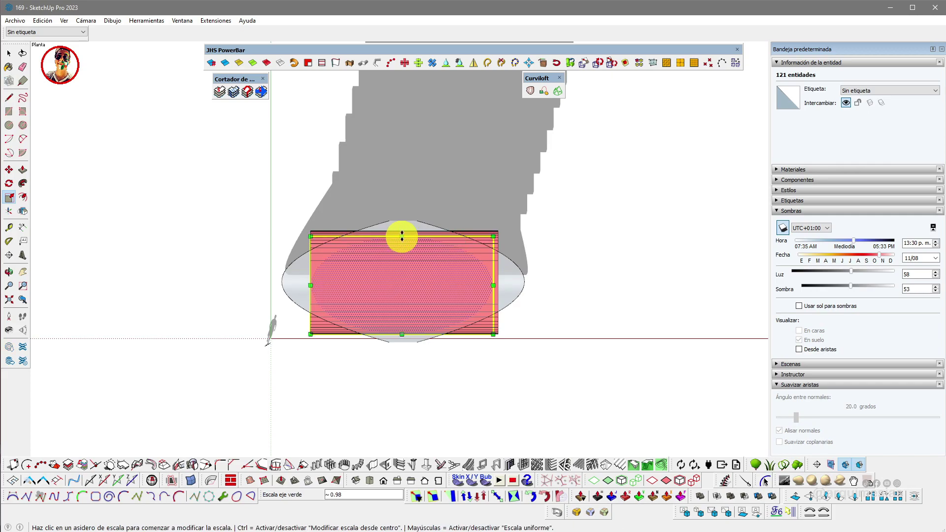
click(403, 334)
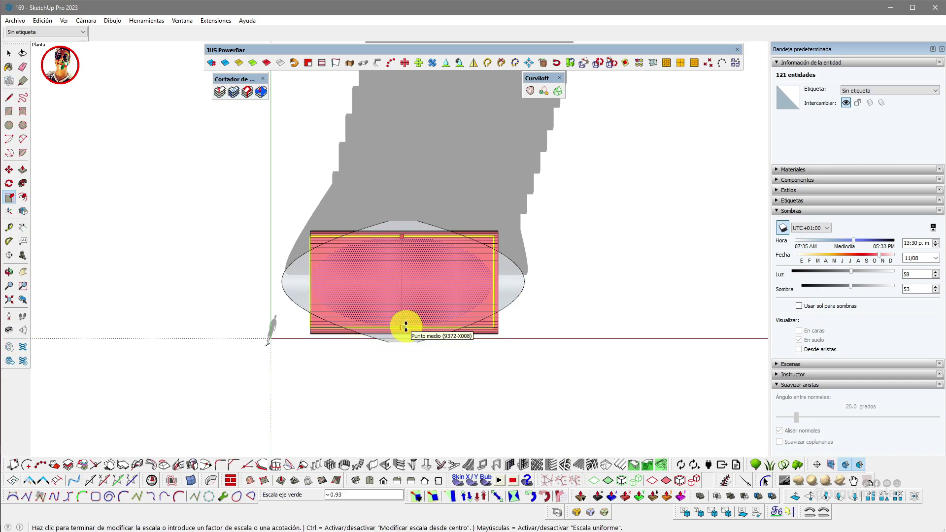
click(406, 326)
key(space)
Push/Pull the ellipse face upward into a column rising past the topmost slice, and turn off X-ray display
middle_drag(453, 297, 410, 284)
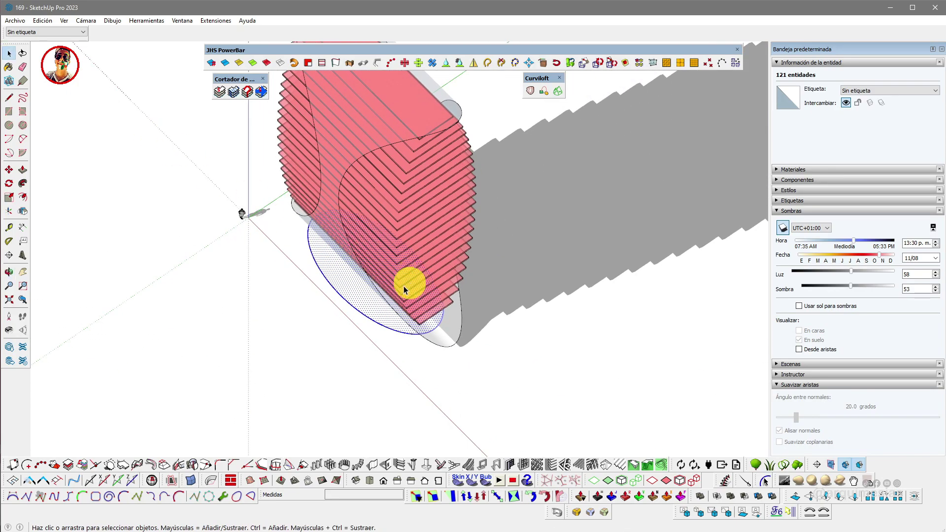
key(p)
click(379, 309)
click(377, 306)
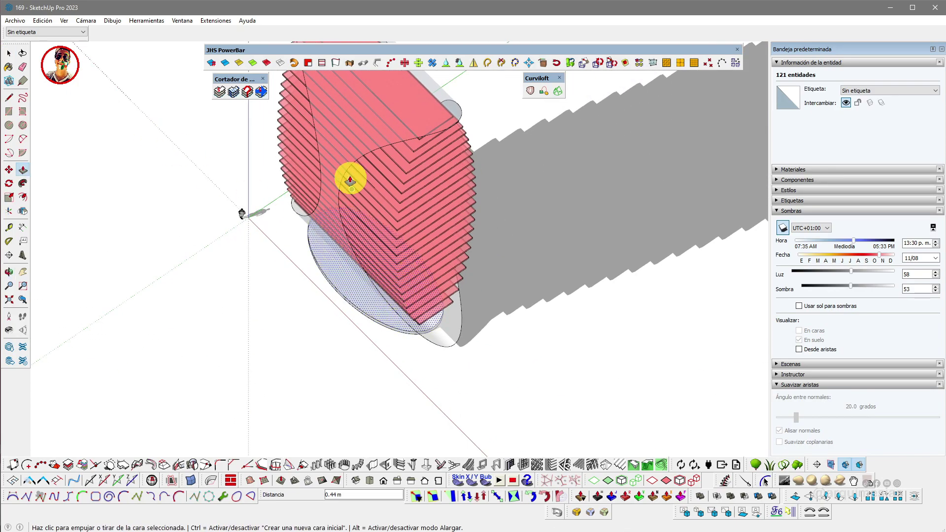
scroll(383, 148, down, 1)
shift+middle_drag(390, 161, 390, 200)
click(359, 302)
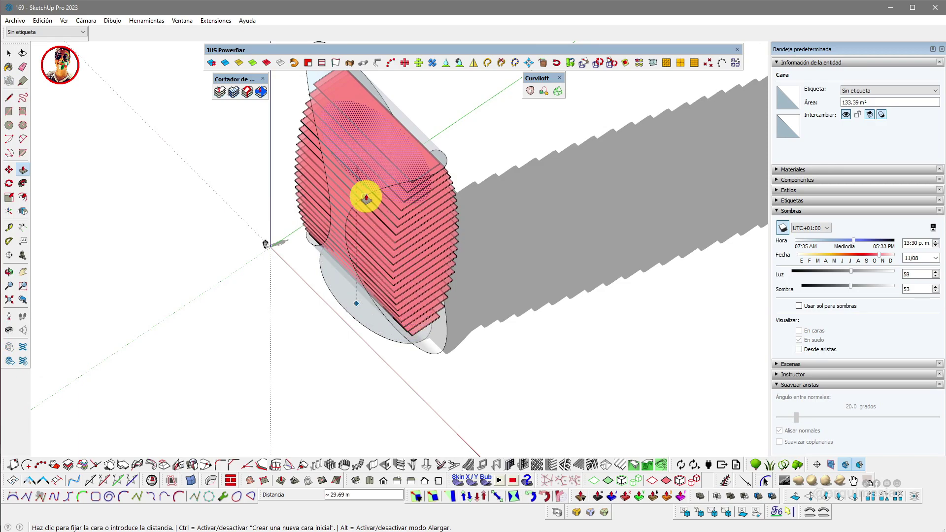
middle_drag(392, 145, 490, 204)
key(x)
key(space)
Inside the slices group, explode all the slices and intersect their faces with the model
scroll(476, 246, down, 1)
middle_drag(477, 255, 401, 264)
scroll(414, 256, up, 2)
click(442, 237)
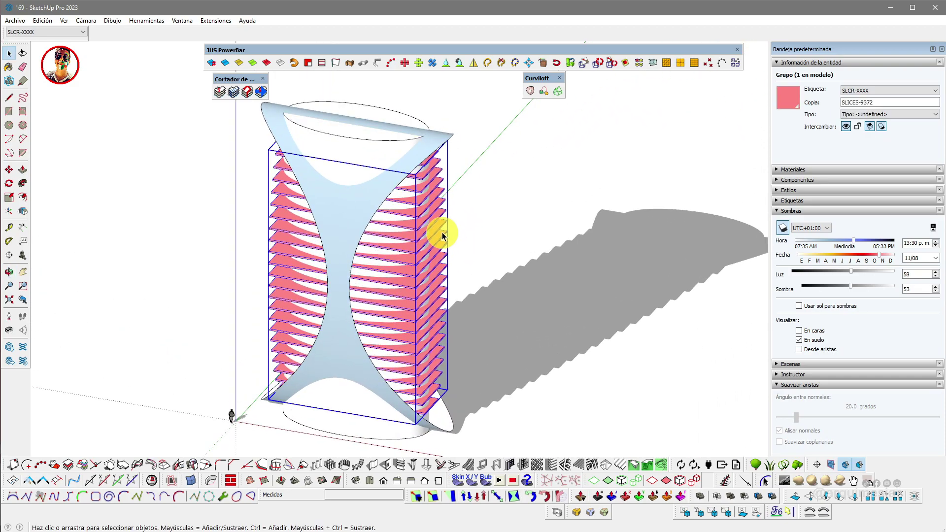
double_click(441, 234)
scroll(441, 234, down, 2)
drag(469, 148, 252, 410)
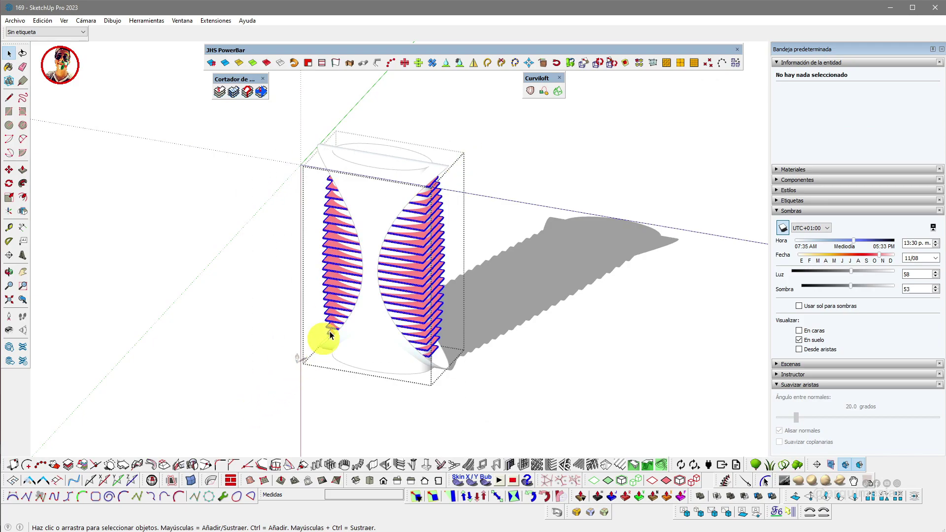
scroll(419, 287, up, 2)
right_click(416, 285)
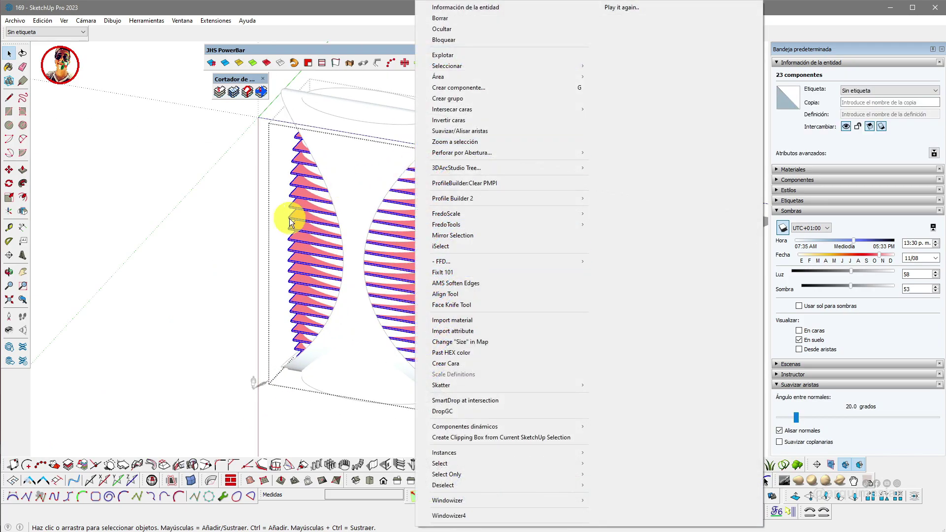
right_click(303, 233)
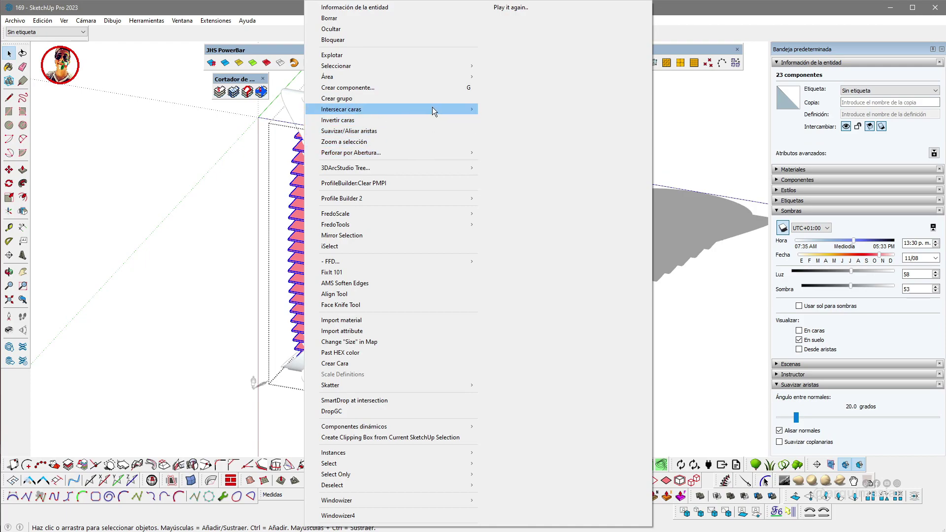
click(507, 109)
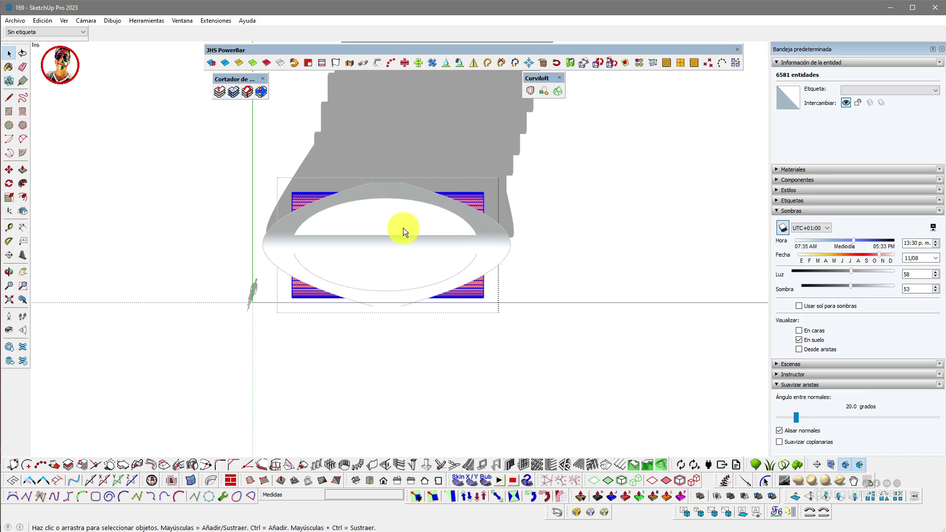
Turn on X-ray display in plan view and delete all slice geometry lying outside the ellipse
click(469, 271)
scroll(469, 271, up, 2)
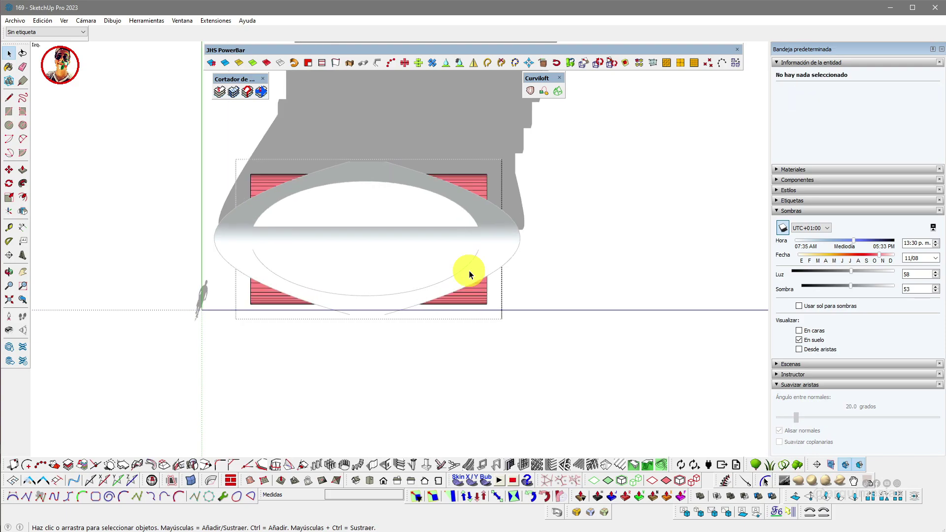
key(x)
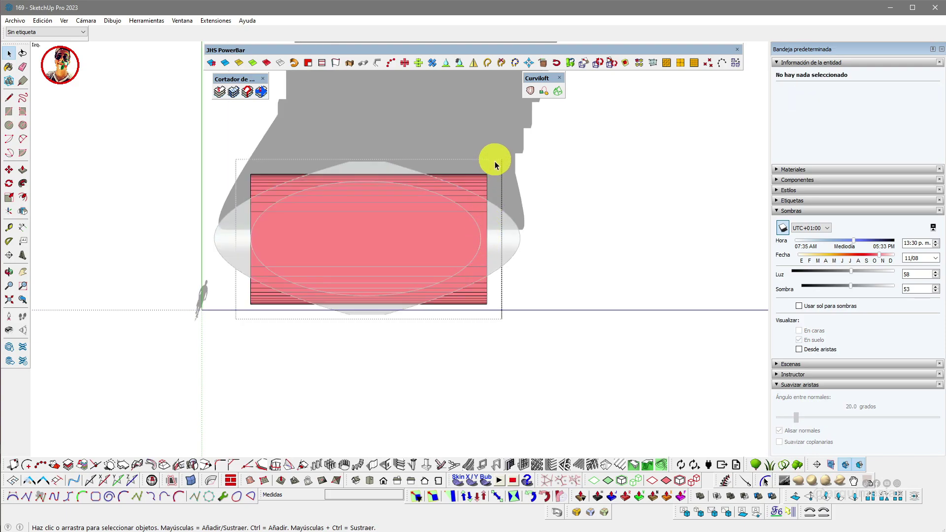
triple_click(482, 220)
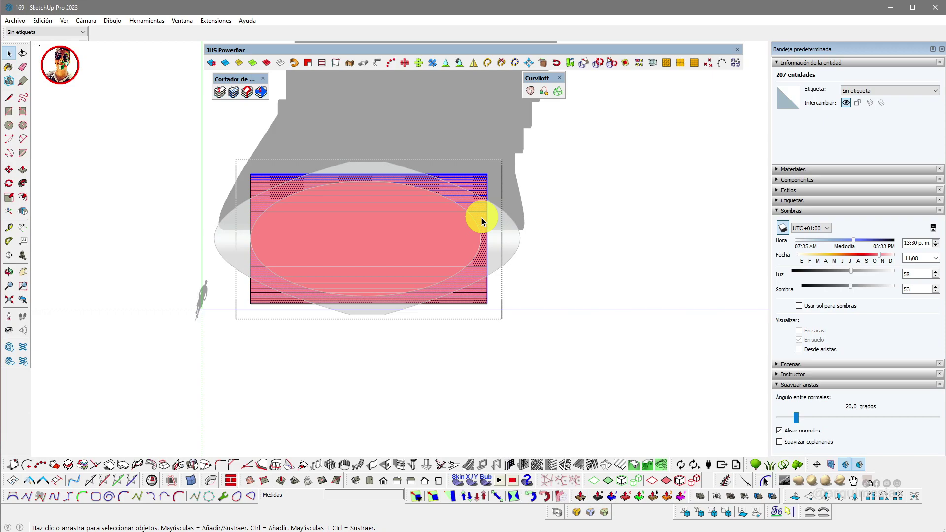
key(Delete)
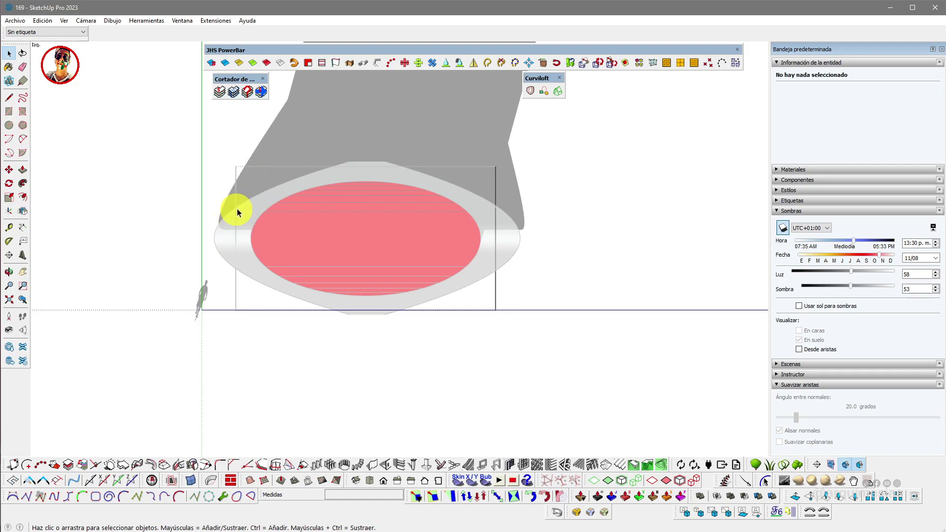
Select all connected faces and edges of the elliptical column and delete them, keeping the trimmed slabs
mouse_move(333, 205)
middle_down()
mouse_move(197, 160)
mouse_move(352, 254)
mouse_move(380, 243)
mouse_move(364, 203)
mouse_move(350, 250)
mouse_move(345, 186)
mouse_move(374, 207)
mouse_move(238, 197)
mouse_move(365, 238)
mouse_move(364, 255)
mouse_move(332, 258)
mouse_move(360, 188)
middle_up()
scroll(339, 232, down, 5)
triple_click(366, 184)
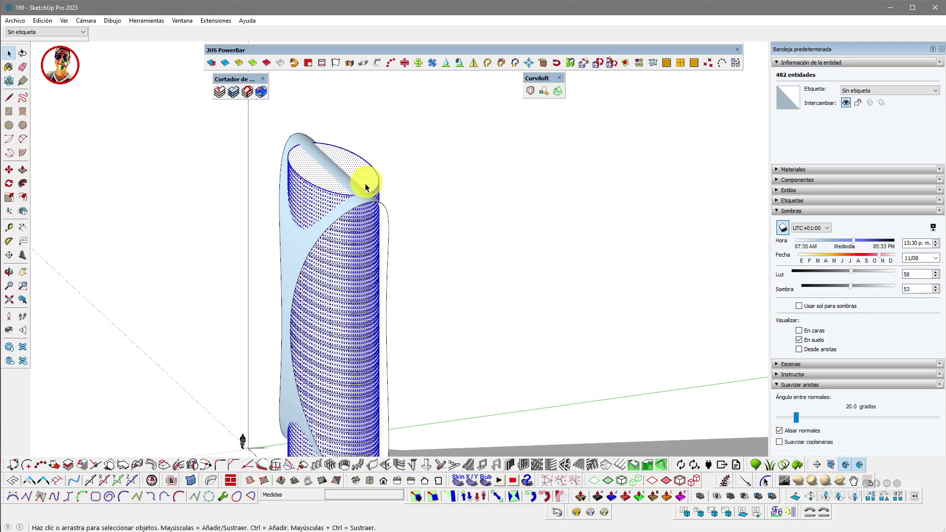
right_click(357, 162)
click(333, 219)
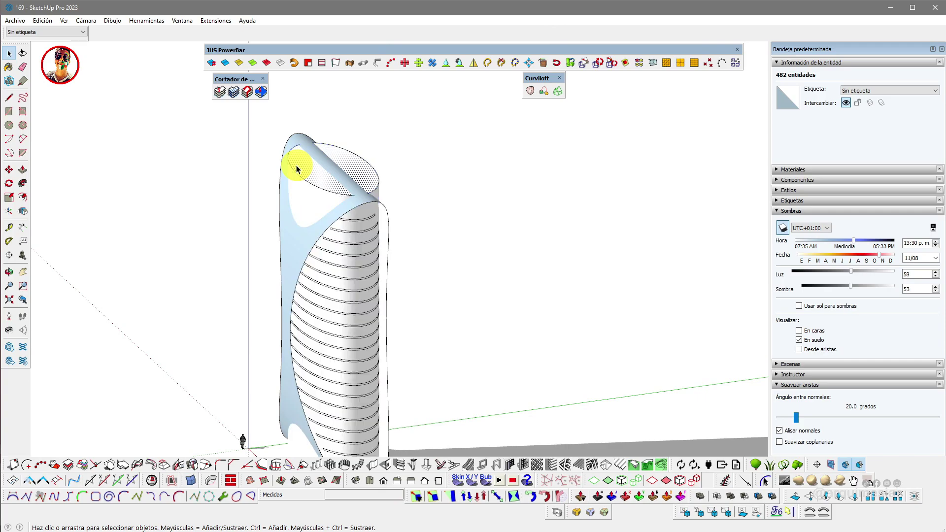
click(361, 177)
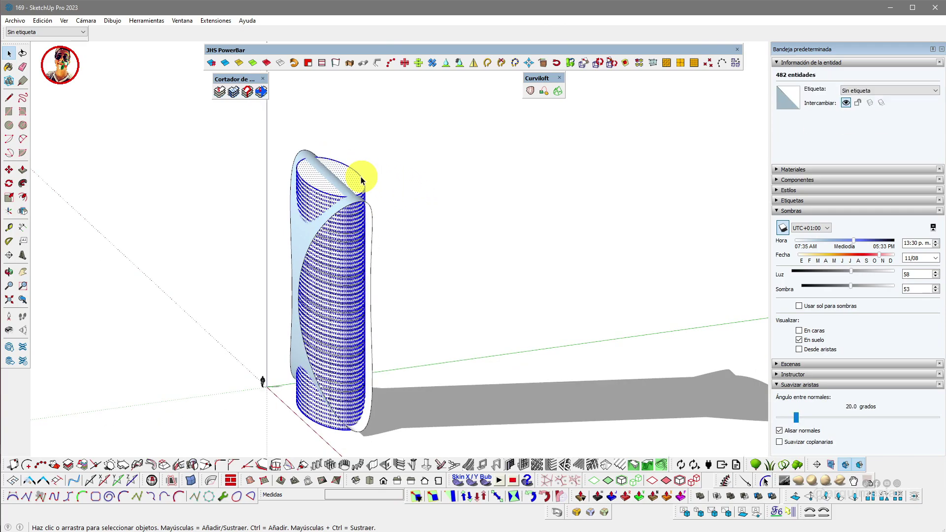
key(Delete)
Select the outer shell group and bring the Fredo6 JointPushPull toolbar out over the drawing area
middle_drag(344, 327, 236, 228)
scroll(305, 234, up, 3)
middle_drag(306, 234, 392, 160)
click(392, 161)
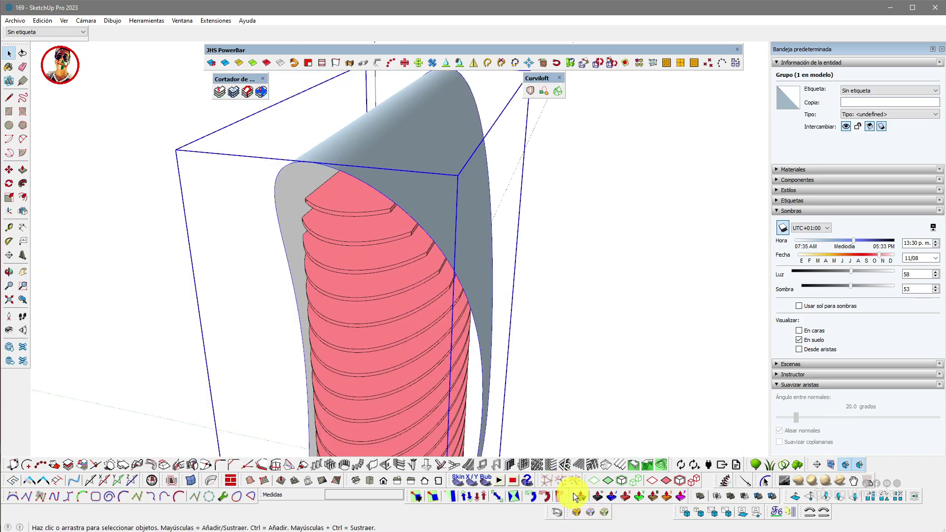
drag(572, 492, 277, 90)
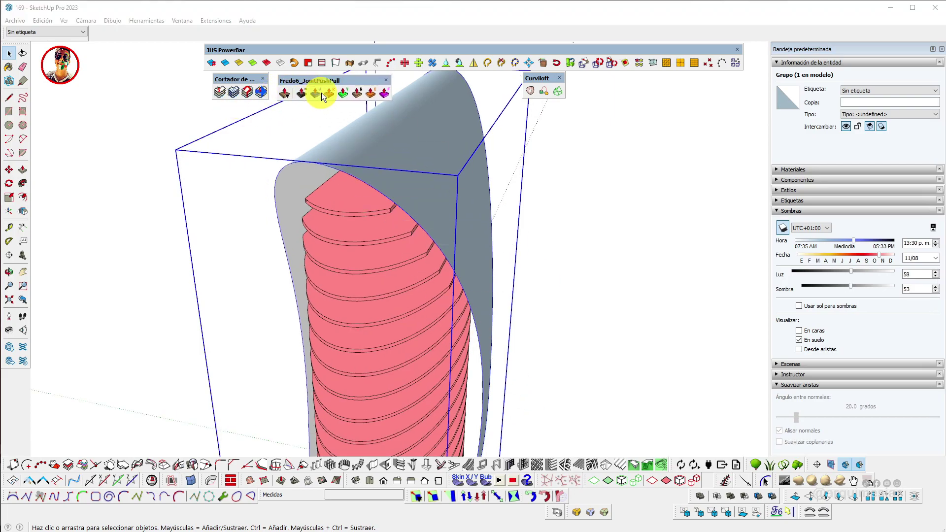
Thicken the curved shell outward by about 0.39 m with JointPushPull's Thicken tool
click(305, 91)
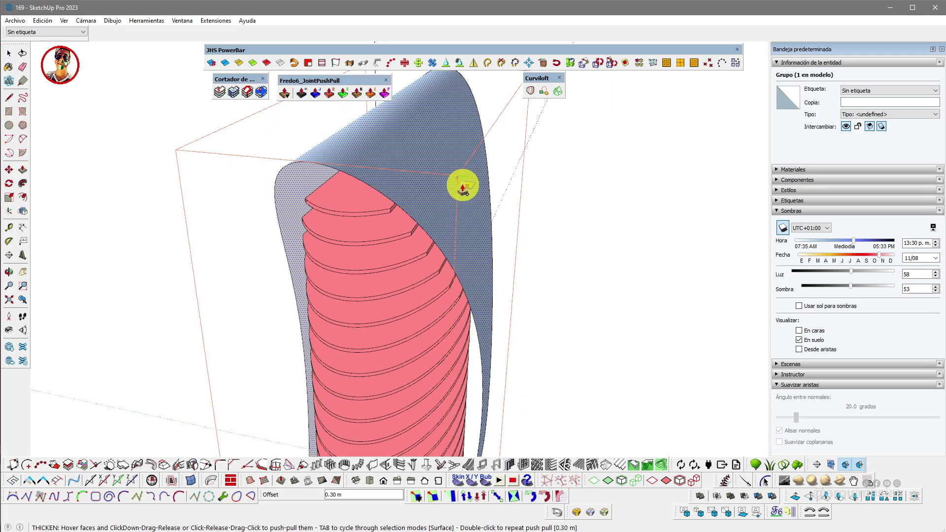
click(452, 173)
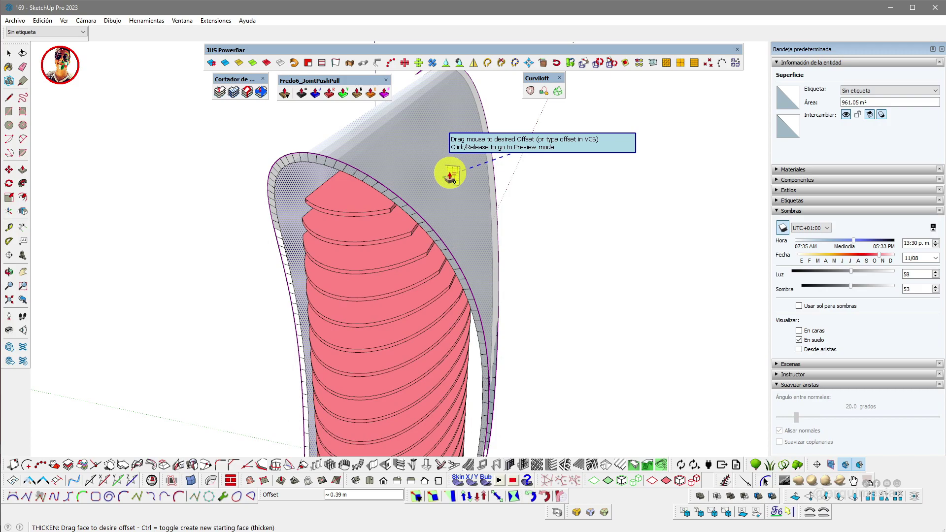
click(450, 173)
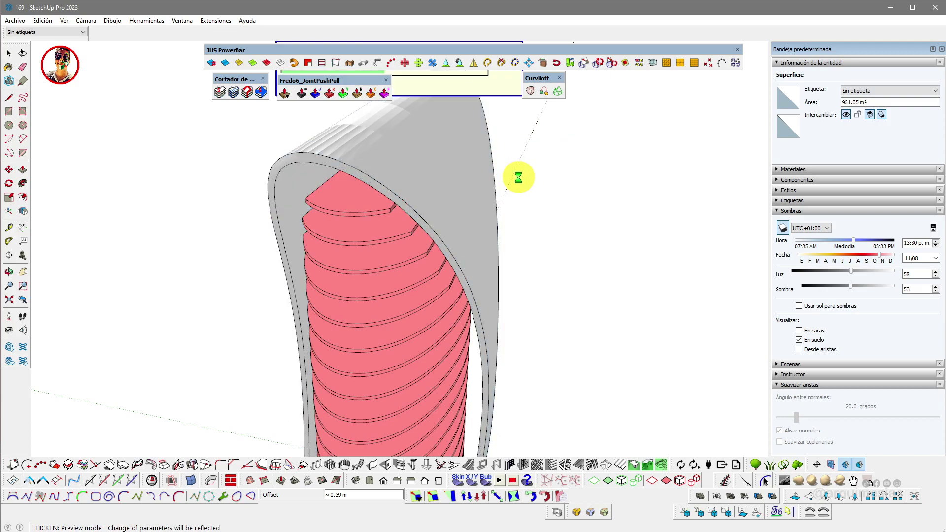
scroll(419, 177, down, 3)
key(space)
middle_drag(419, 184, 542, 187)
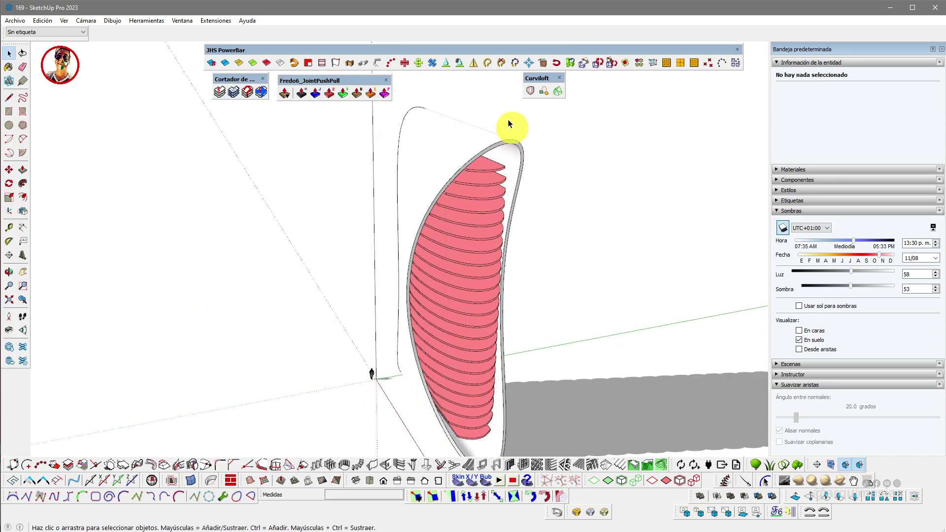
Select the shell and slab groups together and rotate them a quarter turn about the green axis
middle_drag(506, 117, 458, 178)
drag(456, 166, 391, 370)
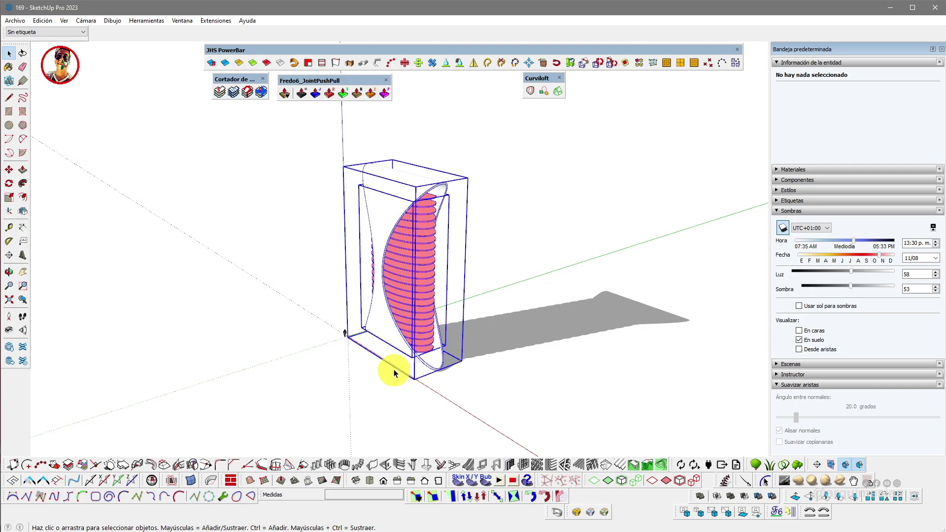
middle_drag(380, 359, 460, 357)
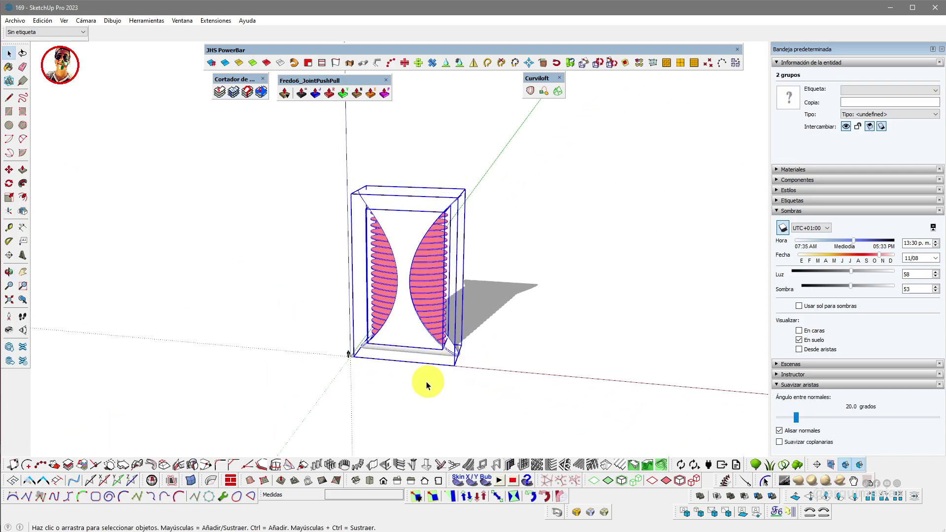
key(q)
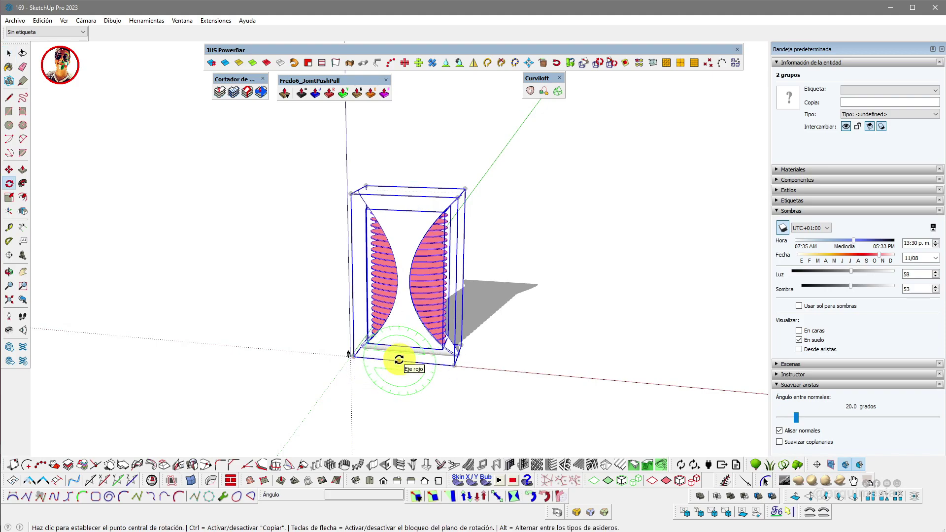
click(399, 360)
click(467, 372)
click(401, 412)
Rotate both groups another quarter turn so the tower lies flat with its slabs standing upright
middle_drag(400, 411, 247, 308)
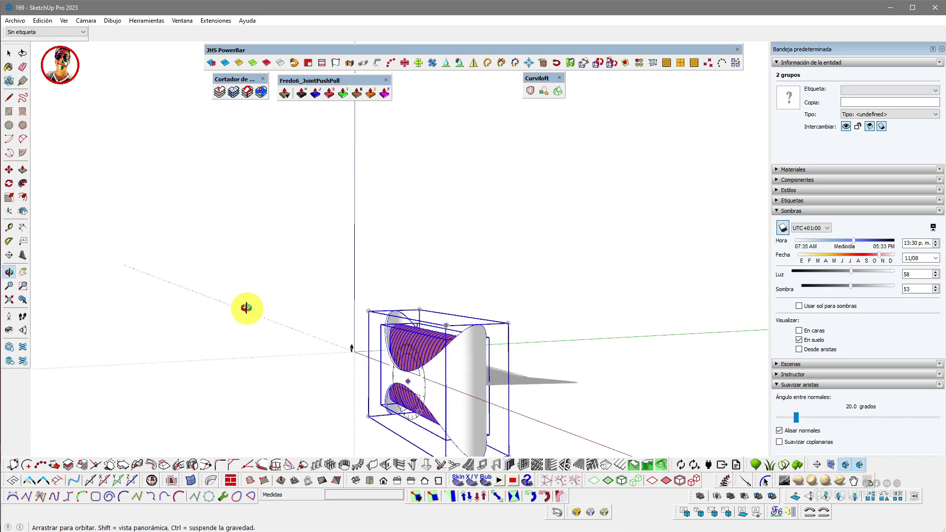
click(480, 404)
click(517, 396)
click(481, 442)
Move the lying shell and slabs by their lower corner to the model origin
middle_drag(391, 387, 438, 374)
key(m)
click(440, 437)
click(298, 362)
scroll(295, 367, up, 5)
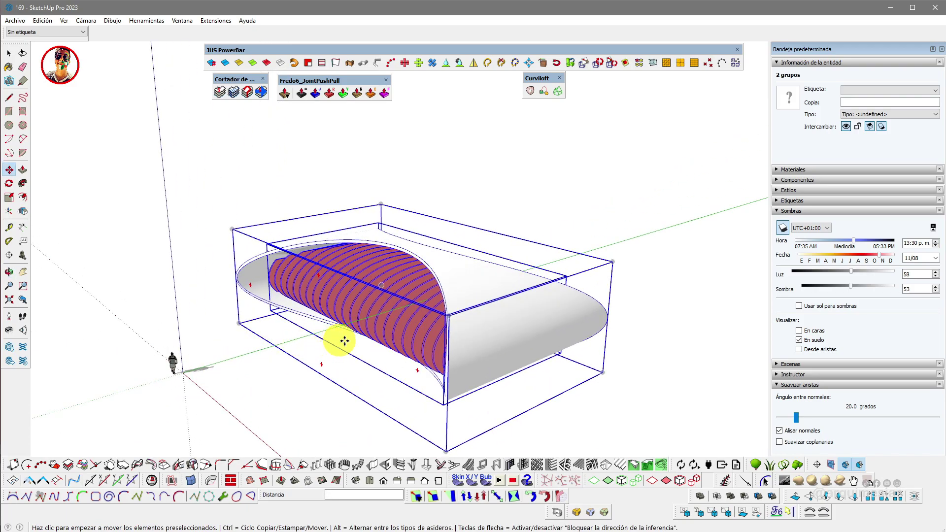
click(443, 407)
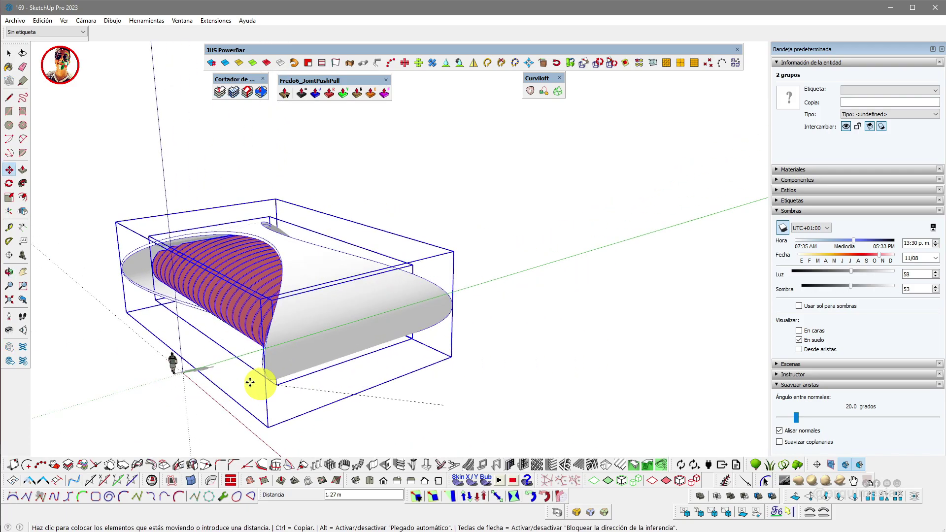
click(186, 371)
Slide both groups along the red axis so the human figure stands nearer the middle of the open side
middle_drag(139, 377, 423, 285)
scroll(332, 380, down, 2)
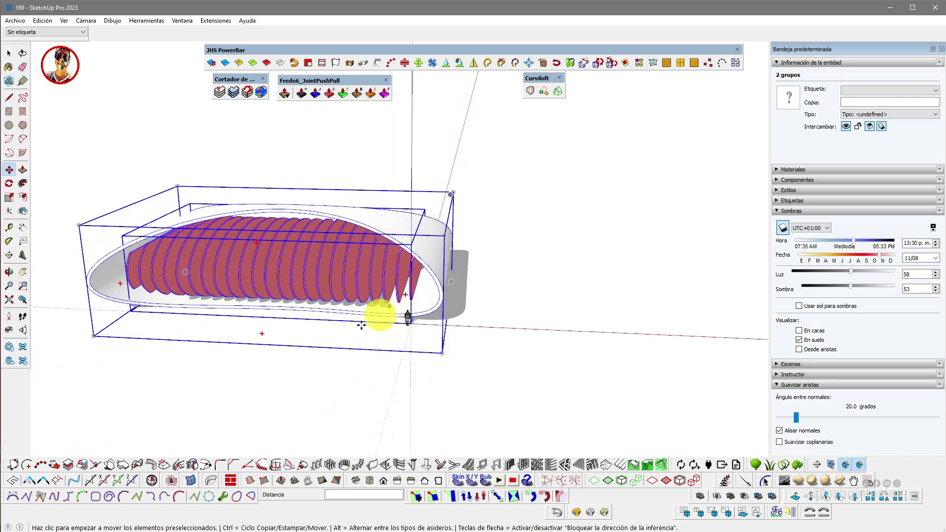
click(214, 339)
click(370, 343)
key(space)
Open the slab group and offset the end slab's face outline inward by about 1.17 m
middle_drag(372, 342, 413, 186)
click(412, 186)
middle_drag(424, 232, 539, 276)
scroll(442, 264, up, 5)
middle_drag(444, 269, 367, 299)
scroll(495, 276, down, 2)
middle_drag(496, 276, 486, 258)
scroll(463, 259, up, 3)
double_click(488, 251)
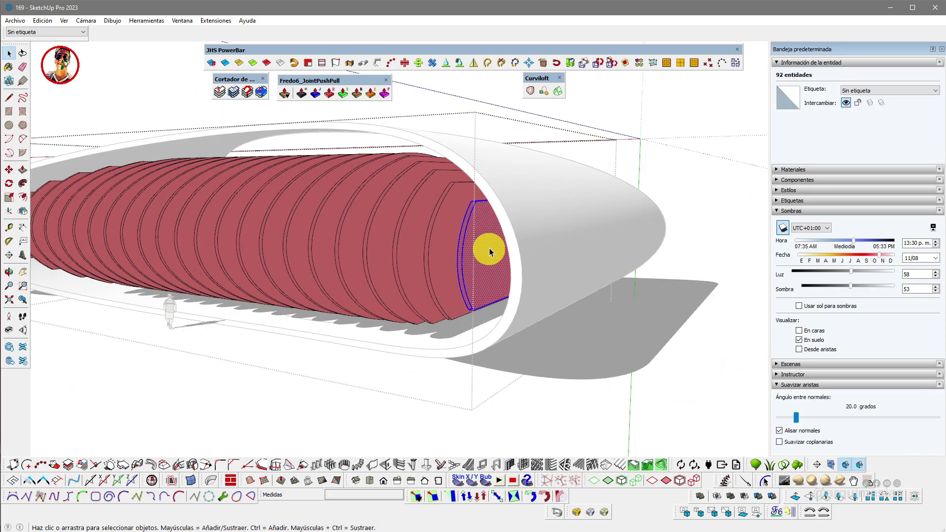
key(f)
click(487, 229)
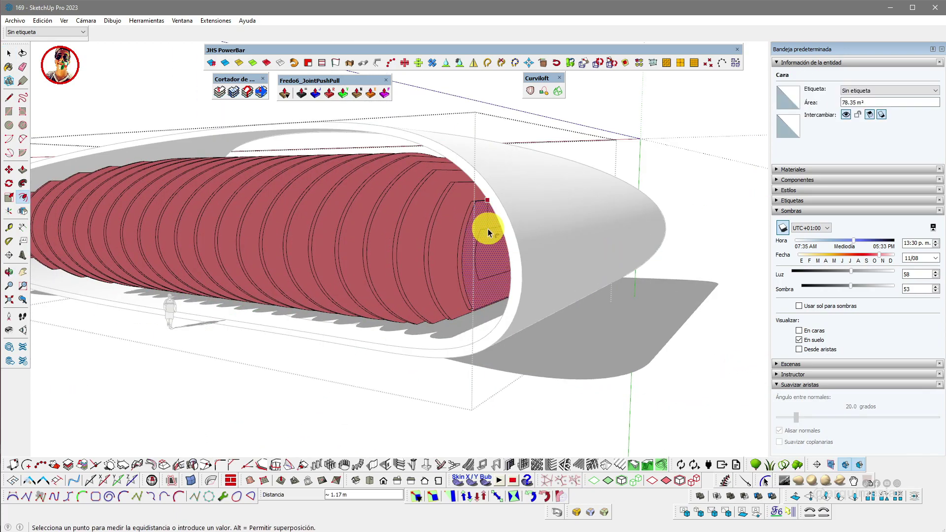
click(487, 223)
Push the end slab's inner face through its full thickness with Push/Pull to make an opening
key(space)
click(490, 255)
key(p)
click(486, 256)
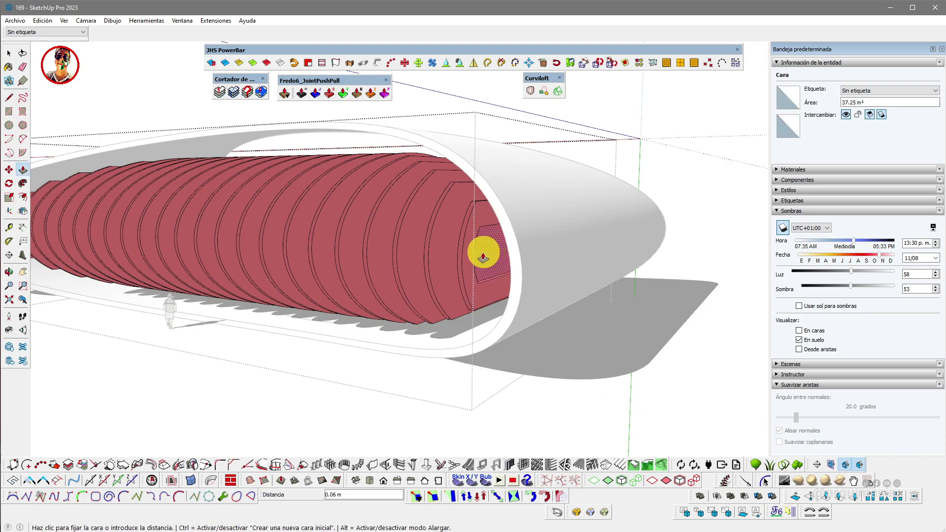
click(481, 260)
key(space)
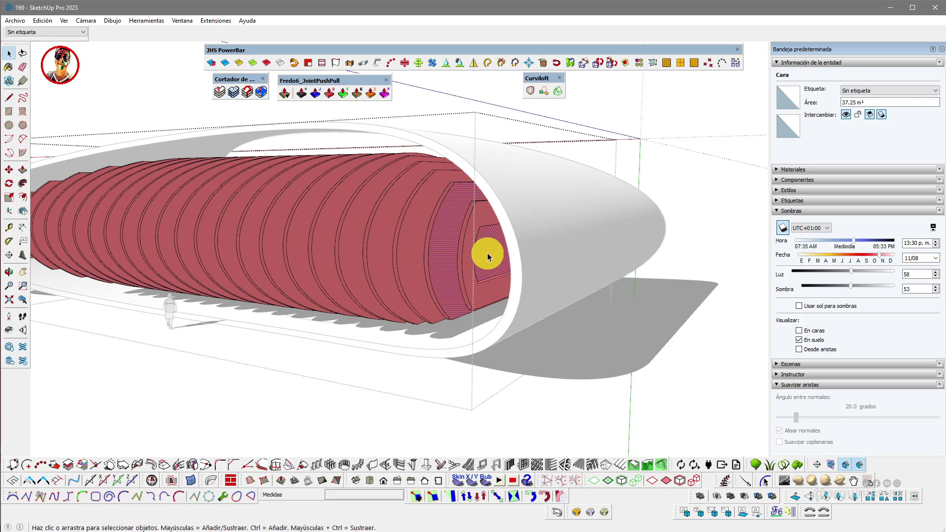
Repeat the same inward offset on the faces of the slabs next to the opened end slab
click(454, 254)
double_click(447, 226)
key(space)
click(417, 223)
key(f)
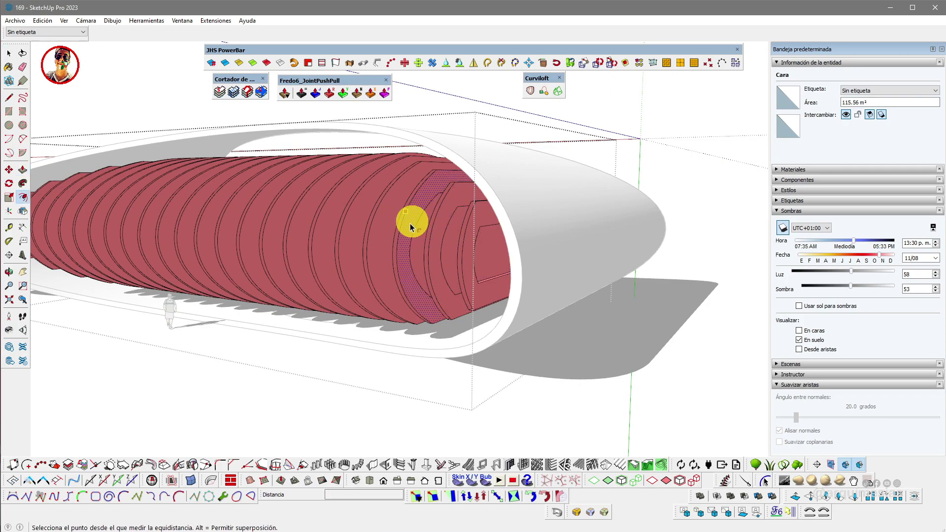
double_click(413, 225)
key(space)
click(384, 216)
key(f)
double_click(384, 214)
key(space)
click(360, 224)
key(f)
double_click(353, 217)
key(space)
Continue the same inward face offset on each slab through the middle of the row
click(331, 217)
key(f)
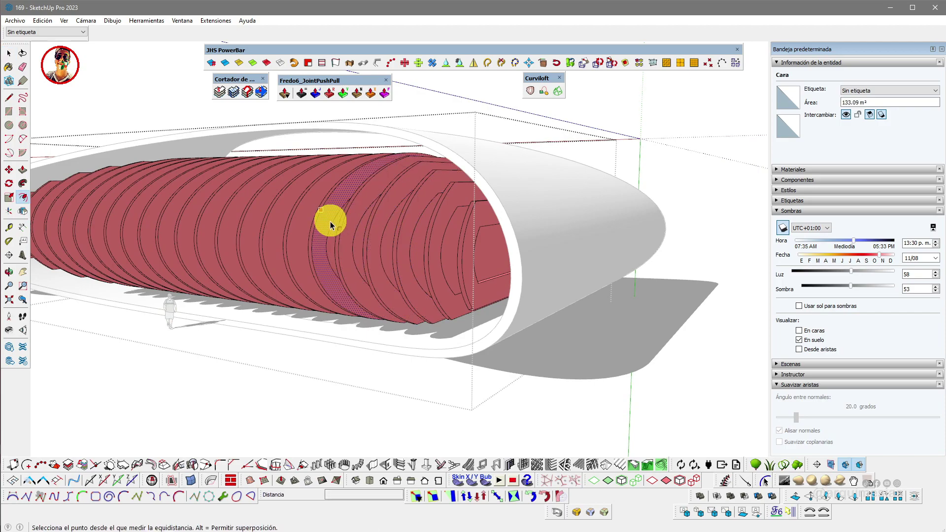
middle_drag(342, 236, 462, 266)
scroll(415, 248, up, 2)
key(space)
click(417, 246)
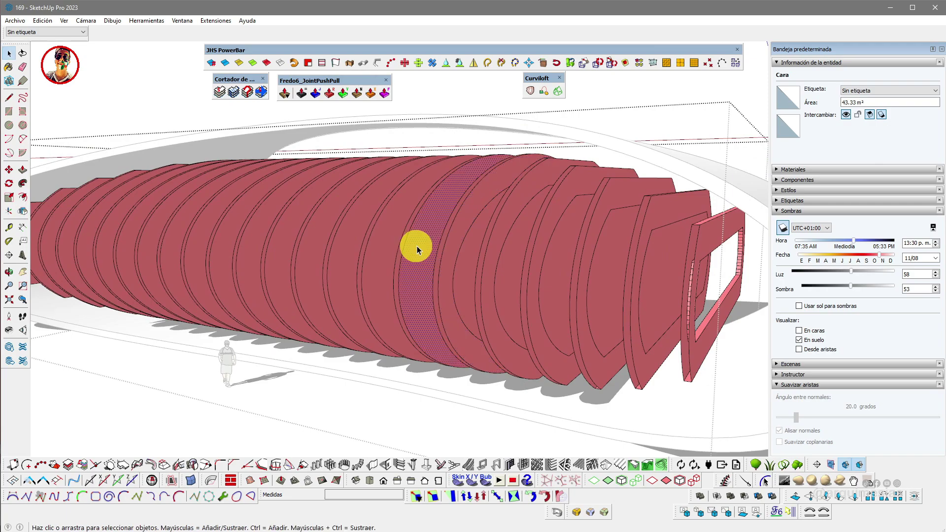
key(f)
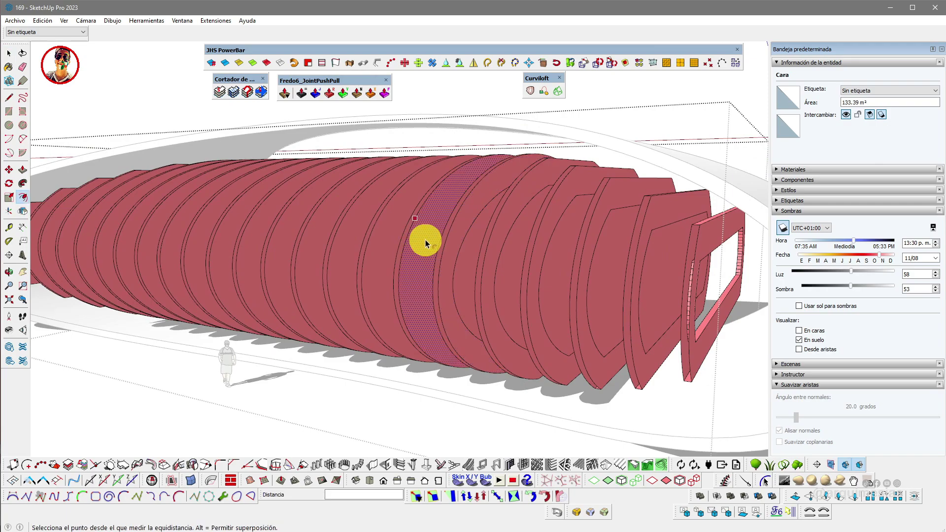
double_click(418, 246)
click(342, 235)
key(f)
double_click(341, 232)
key(space)
click(320, 230)
key(f)
double_click(320, 229)
key(space)
click(298, 226)
key(f)
double_click(291, 225)
key(space)
click(258, 226)
key(f)
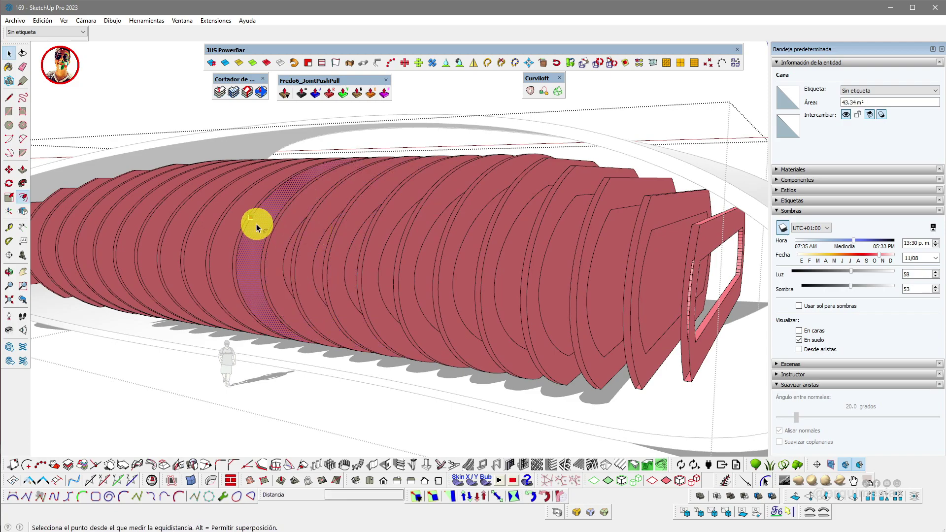
double_click(249, 227)
key(space)
click(228, 222)
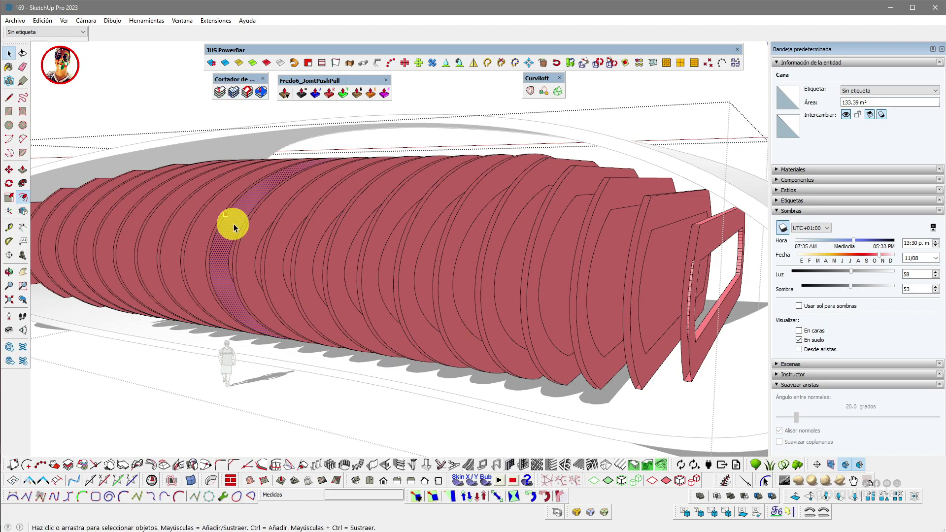
click(207, 224)
key(f)
double_click(223, 210)
Apply the same inward offset to the remaining slab faces up to the far end of the row
middle_drag(225, 211, 394, 224)
scroll(402, 229, up, 3)
key(space)
click(470, 257)
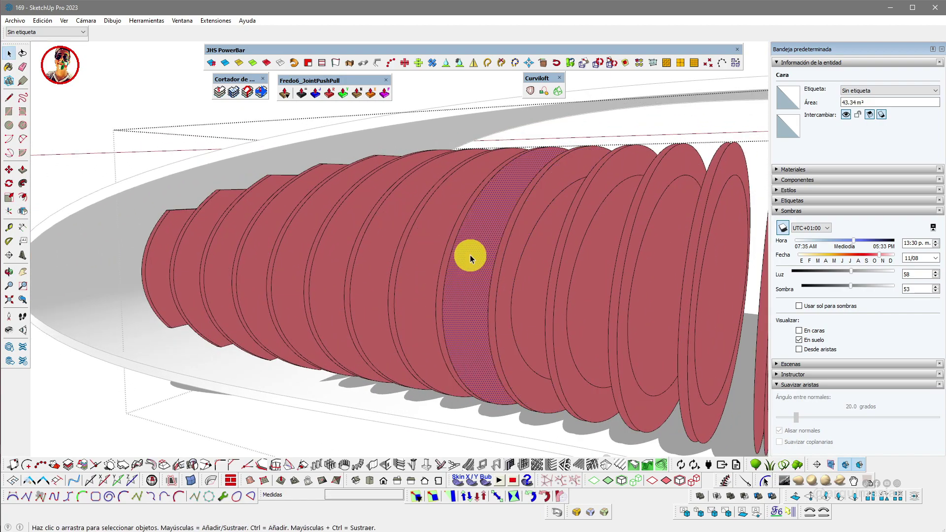
double_click(477, 248)
key(space)
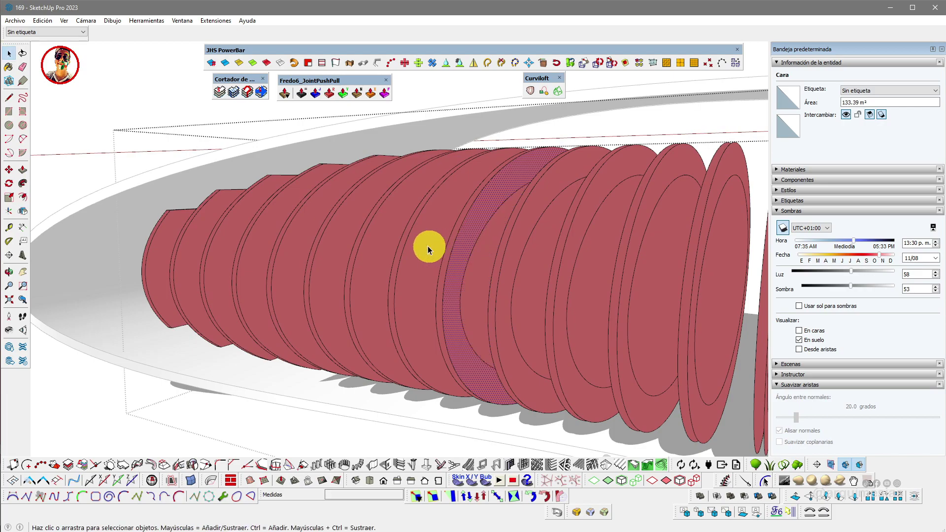
click(427, 248)
key(f)
double_click(417, 241)
key(space)
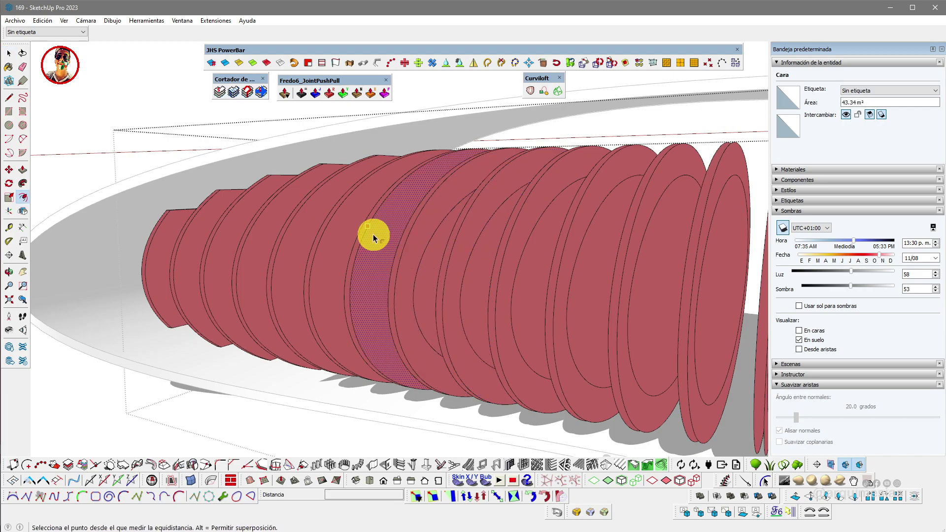
click(346, 240)
double_click(335, 240)
key(space)
click(291, 238)
key(f)
click(257, 236)
key(f)
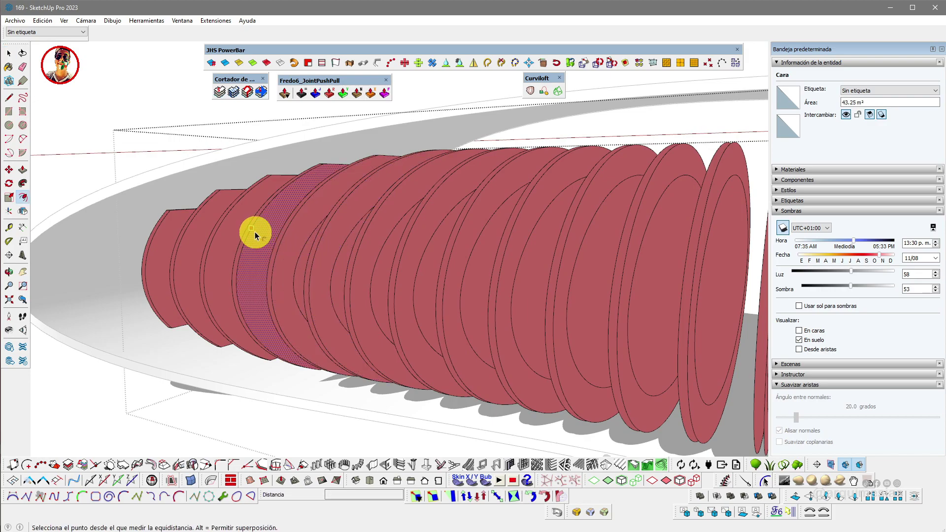
double_click(256, 235)
key(space)
click(232, 233)
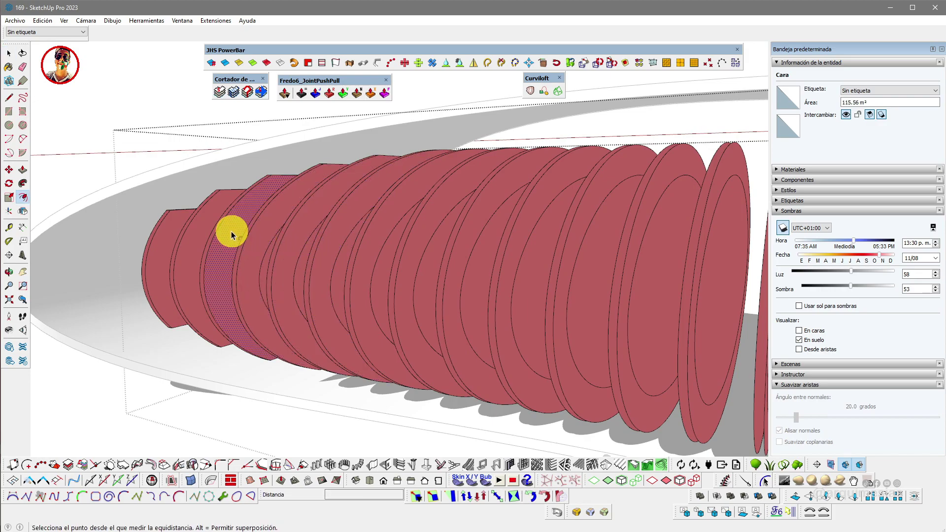
click(211, 217)
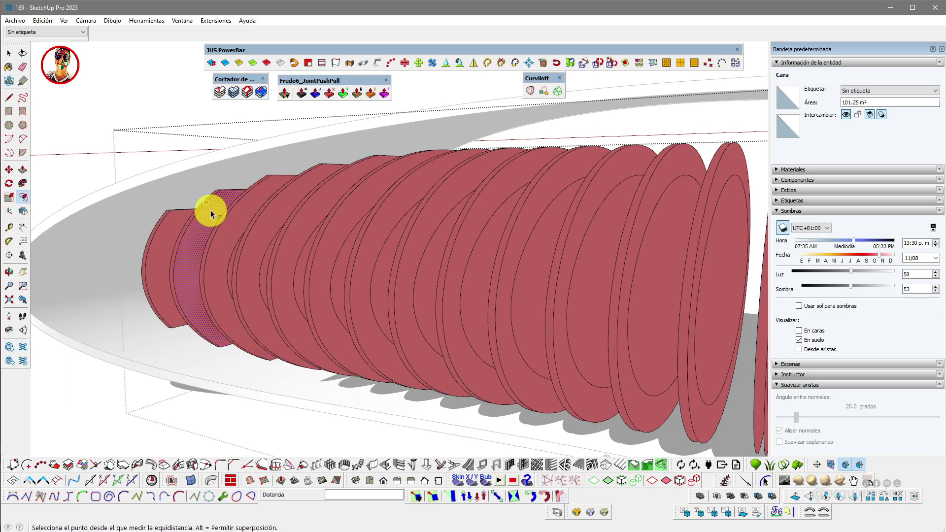
double_click(211, 213)
key(space)
click(168, 238)
double_click(190, 239)
Repeat the Push/Pull on the inner offset faces from the opened end slab towards the middle, turning these slabs into rings
middle_drag(190, 239, 508, 279)
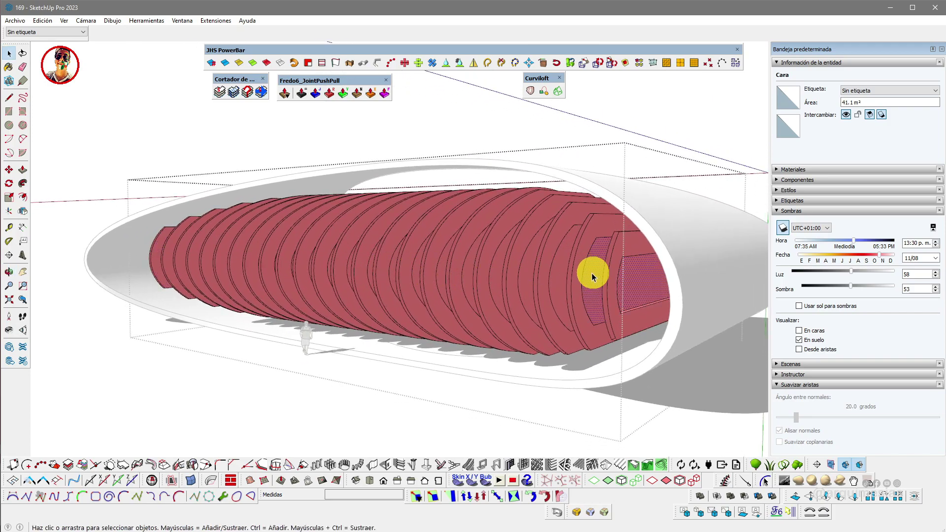
scroll(593, 277, up, 1)
double_click(587, 266)
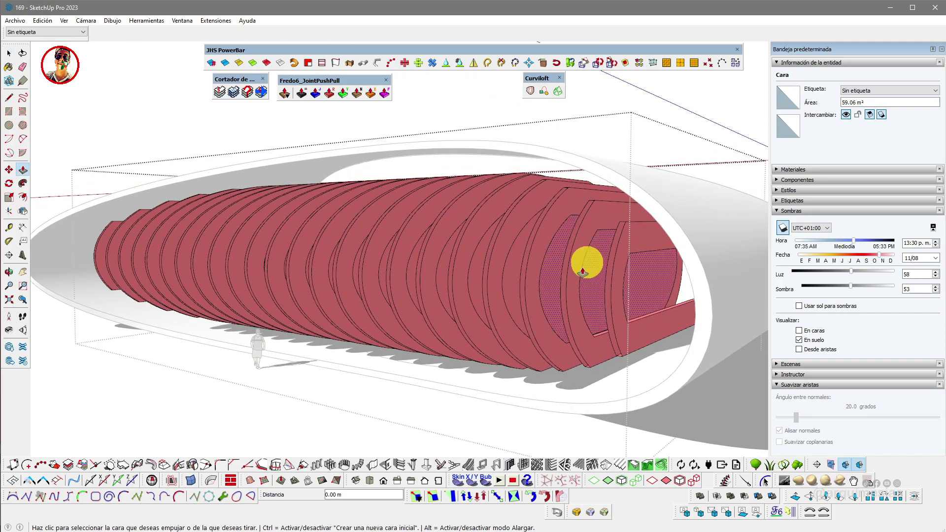
double_click(511, 279)
double_click(478, 285)
double_click(444, 279)
shift+middle_drag(446, 273, 561, 302)
scroll(559, 301, up, 1)
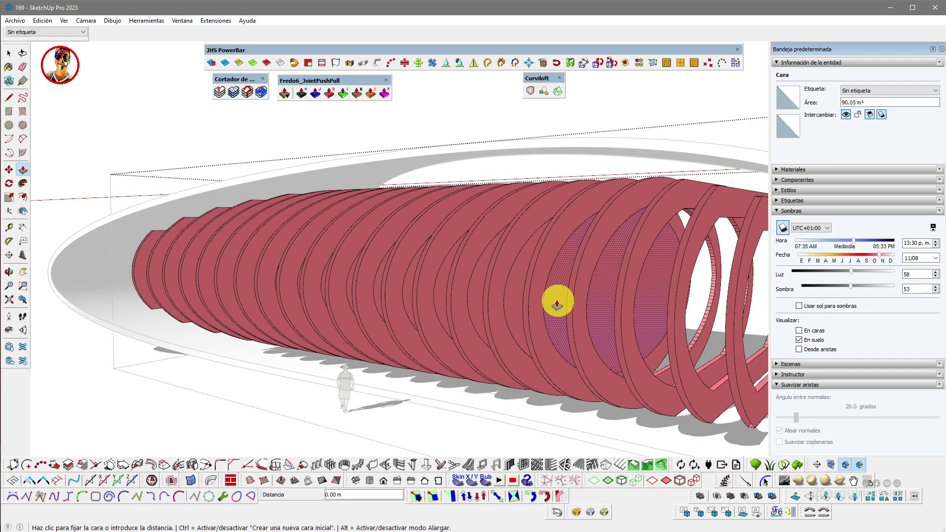
double_click(558, 301)
double_click(557, 301)
click(555, 302)
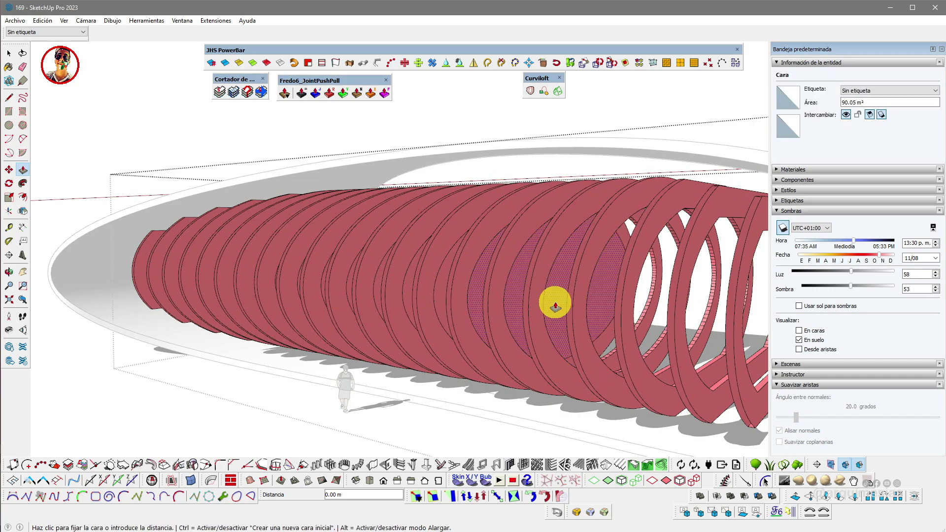
click(555, 306)
double_click(546, 303)
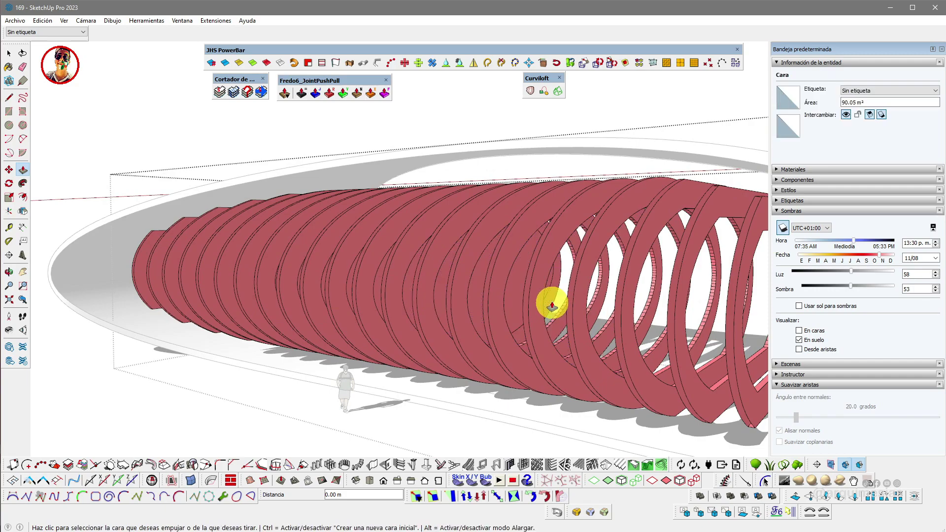
Push through the inner offset faces of slabs in the far half of the row with the same Push/Pull distance
click(511, 298)
scroll(718, 313, down, 2)
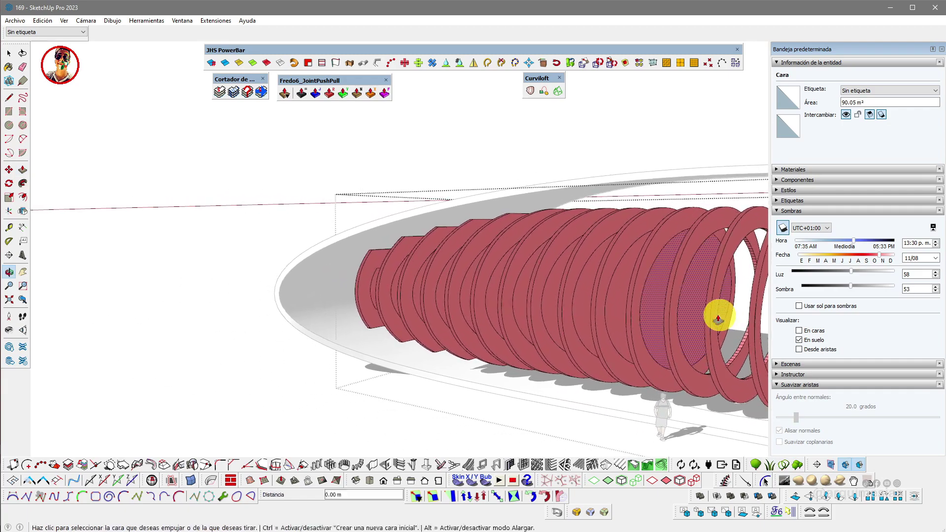
scroll(607, 320, down, 2)
double_click(604, 309)
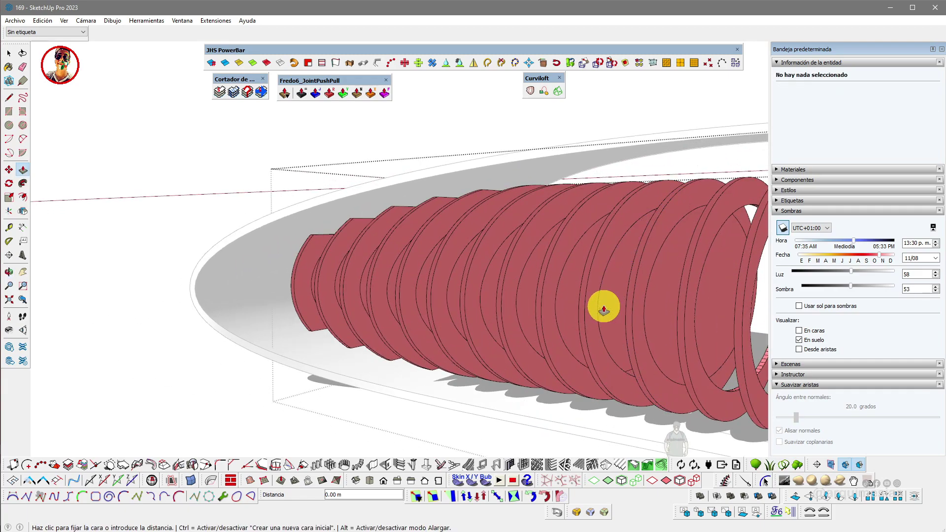
click(602, 309)
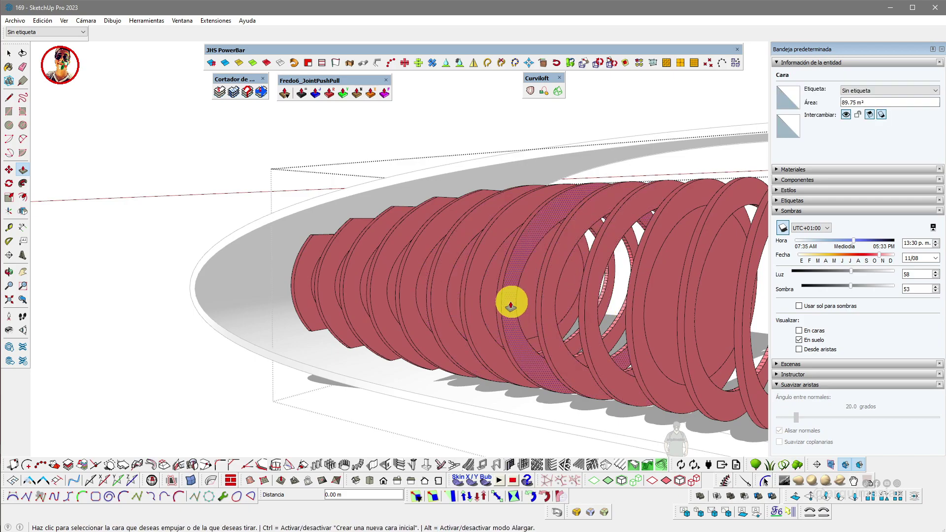
double_click(455, 292)
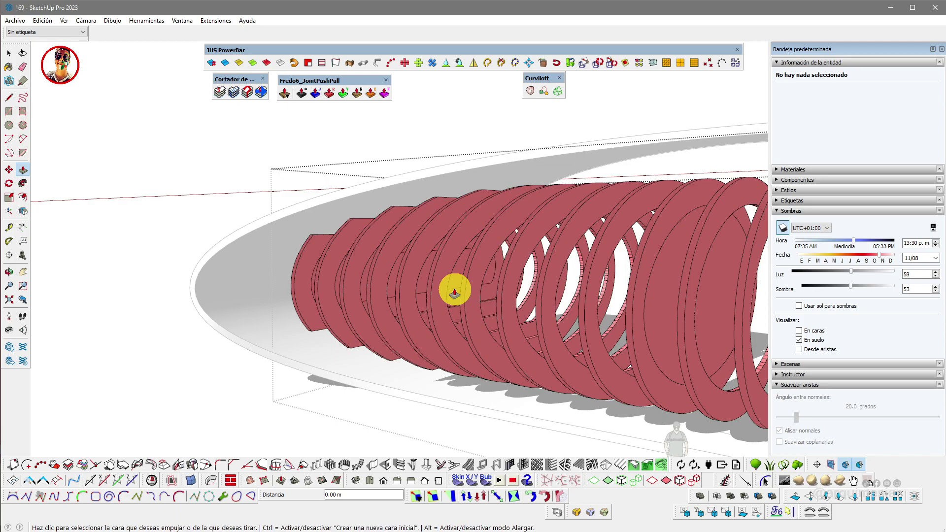
Leave the slab group and select the outer shell and the hollowed slabs together
scroll(459, 280, down, 6)
key(space)
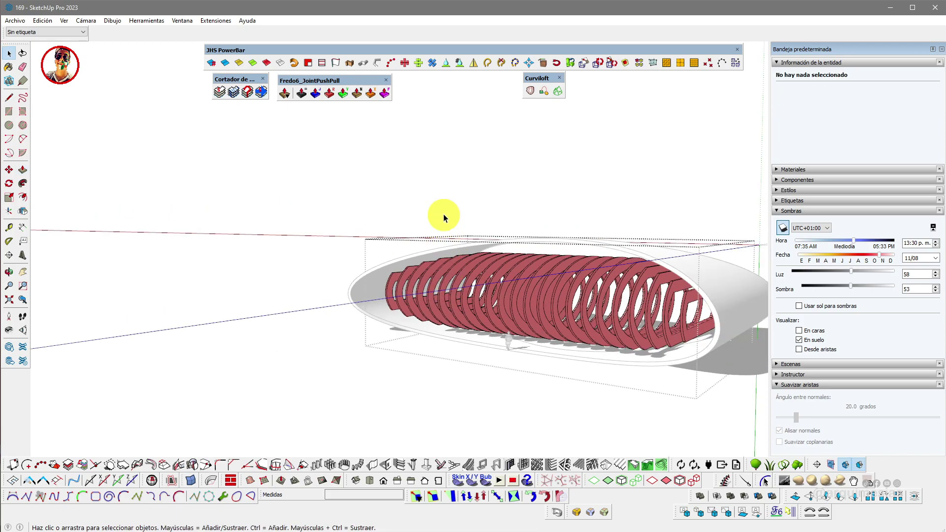
scroll(475, 246, down, 1)
middle_drag(492, 281, 369, 317)
scroll(423, 323, up, 2)
middle_drag(468, 330, 420, 300)
scroll(480, 385, down, 2)
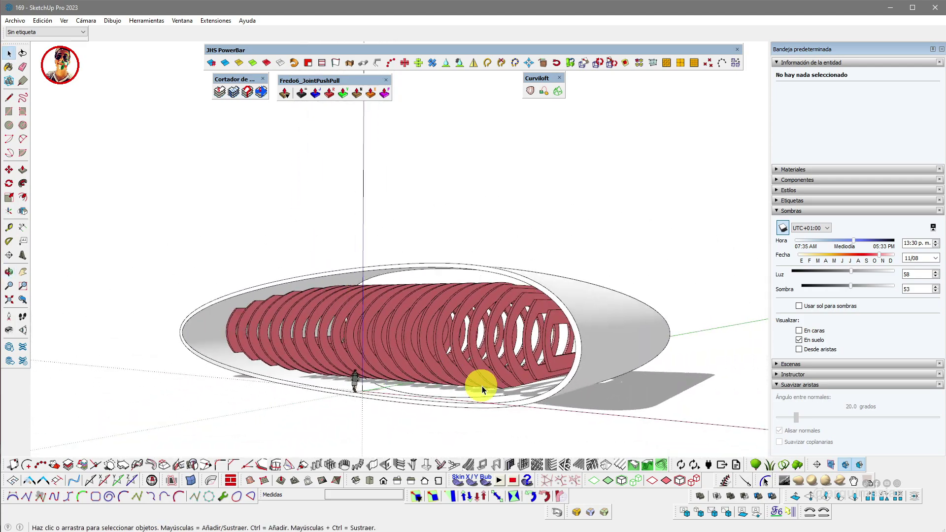
drag(468, 378, 467, 379)
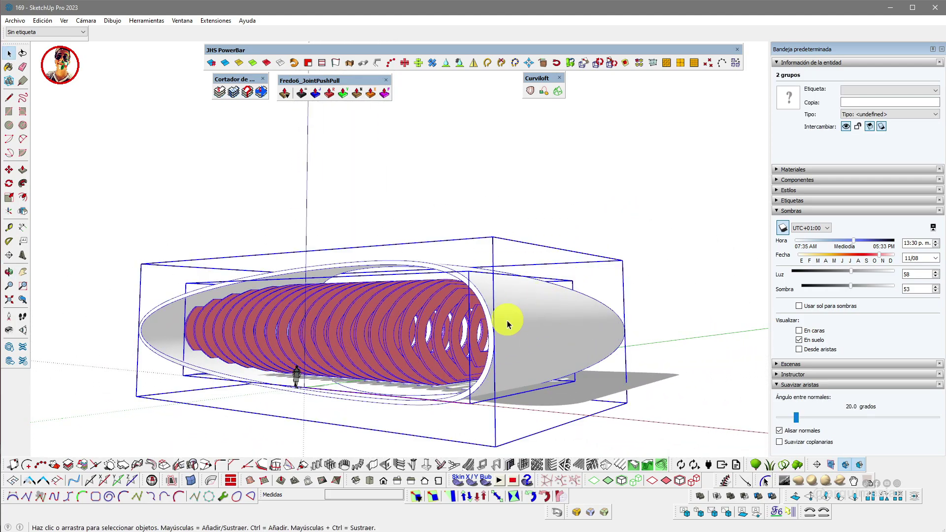
Raise the selected outer shell and hollowed slabs vertically off the ground by about 2.6 m
key(m)
click(568, 409)
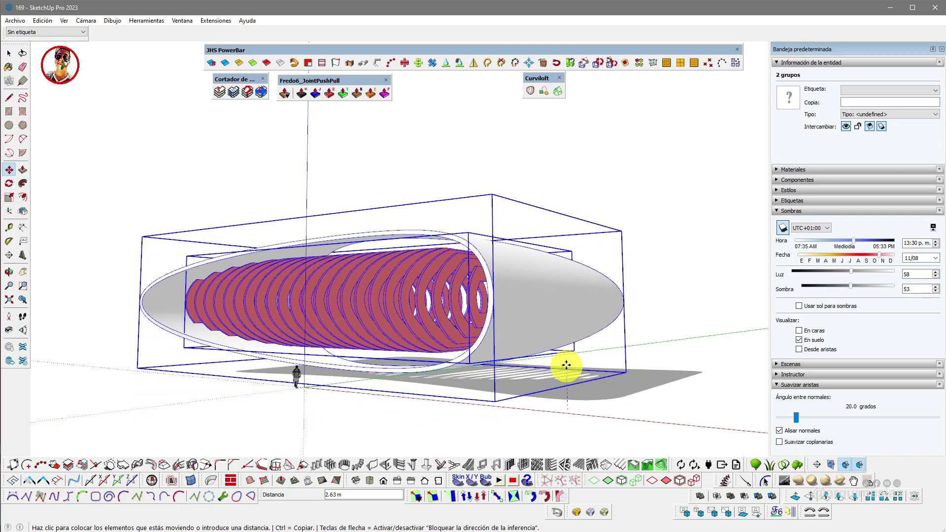
click(566, 374)
key(space)
Draw a ground rectangle of about 74 by 46 m around the footprint of the shell
key(r)
scroll(399, 339, down, 2)
middle_drag(398, 339, 403, 409)
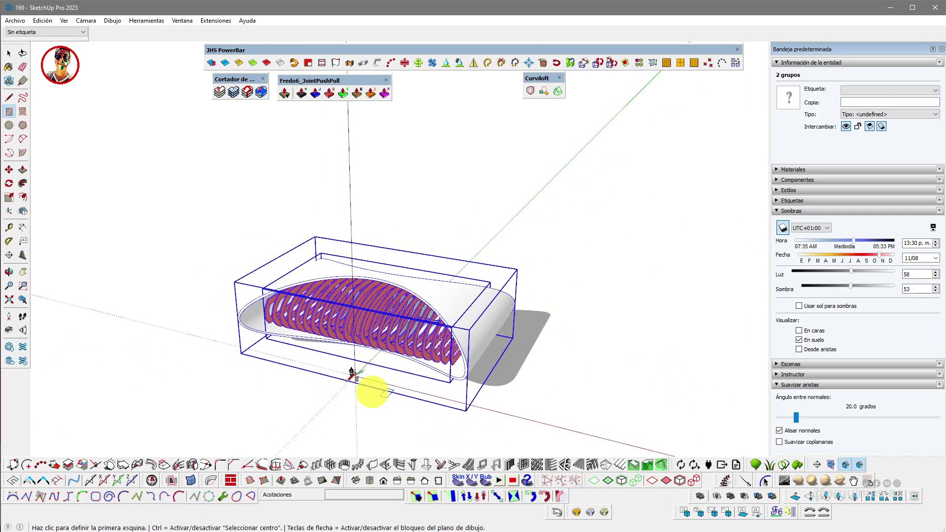
click(265, 251)
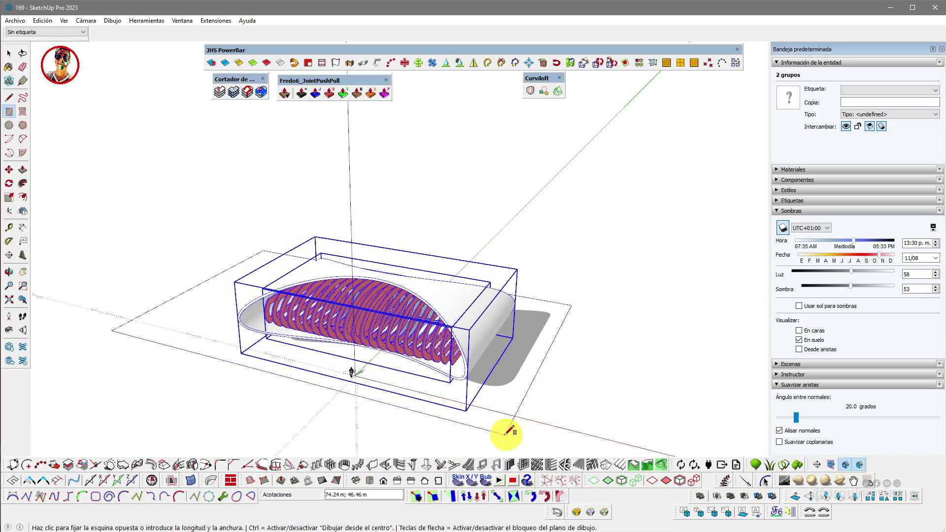
click(501, 418)
Extrude the ground rectangle into a thin base slab with Push/Pull and group the whole slab
scroll(501, 418, up, 2)
key(p)
click(458, 387)
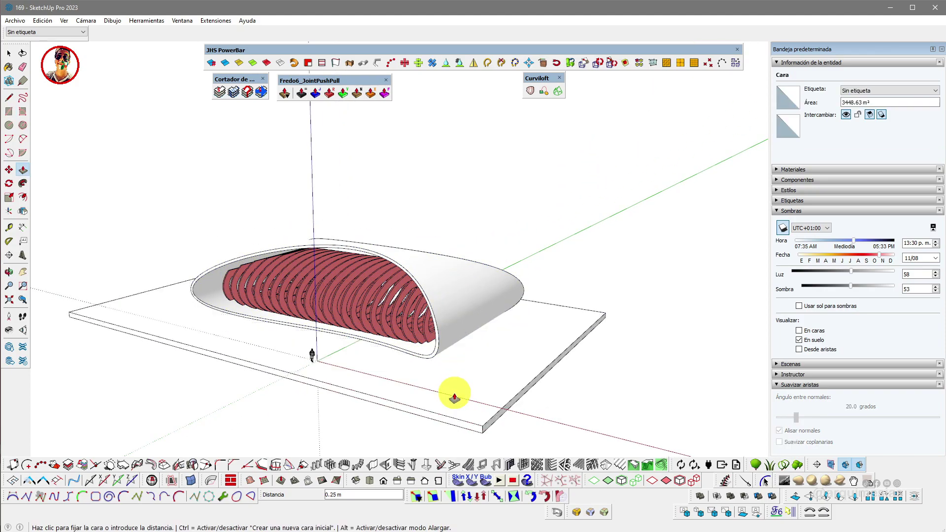
click(452, 392)
key(space)
triple_click(416, 382)
right_click(416, 382)
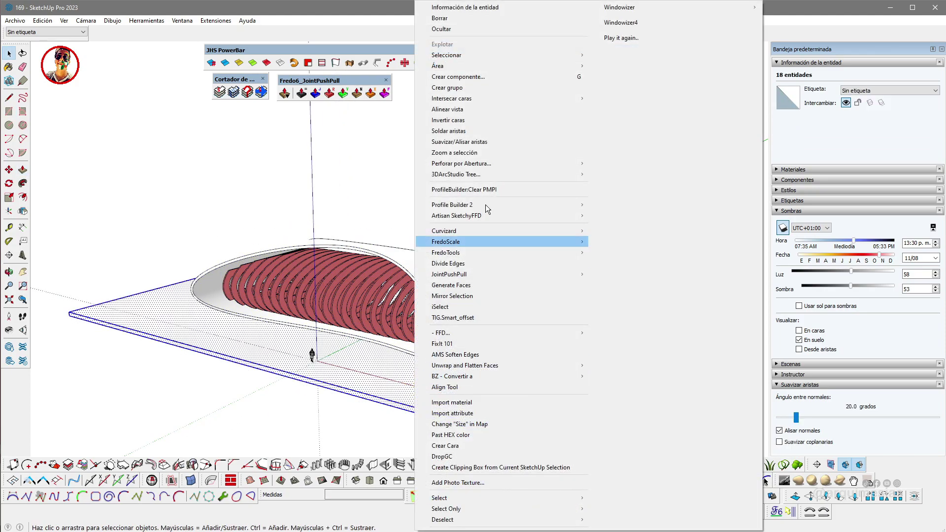
click(477, 89)
click(423, 154)
middle_drag(422, 154, 405, 255)
drag(331, 278, 365, 363)
scroll(362, 367, up, 2)
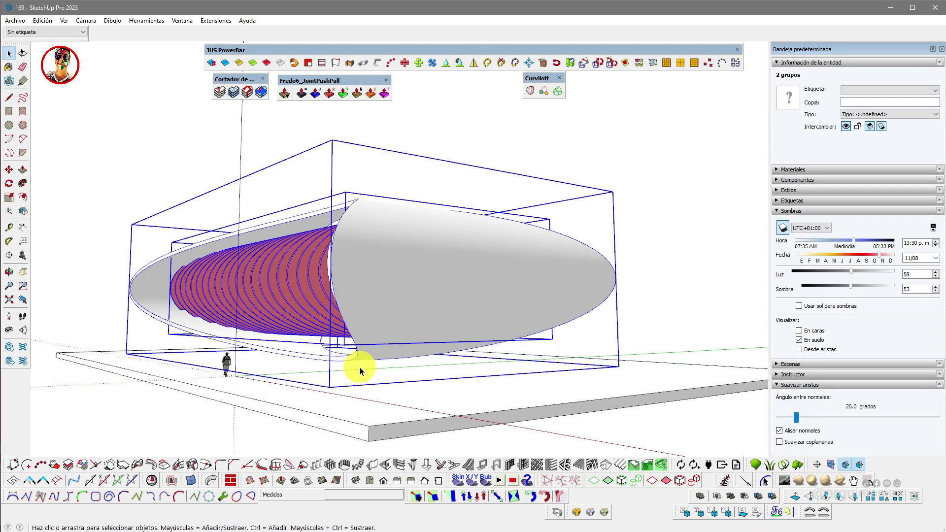
key(m)
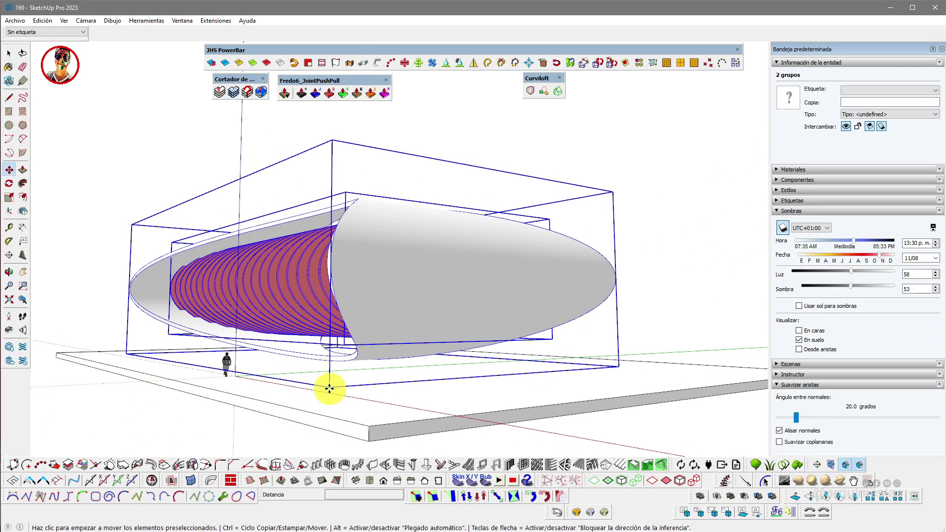
scroll(329, 394, down, 2)
middle_drag(359, 401, 408, 391)
key(space)
click(317, 169)
middle_drag(317, 169, 432, 277)
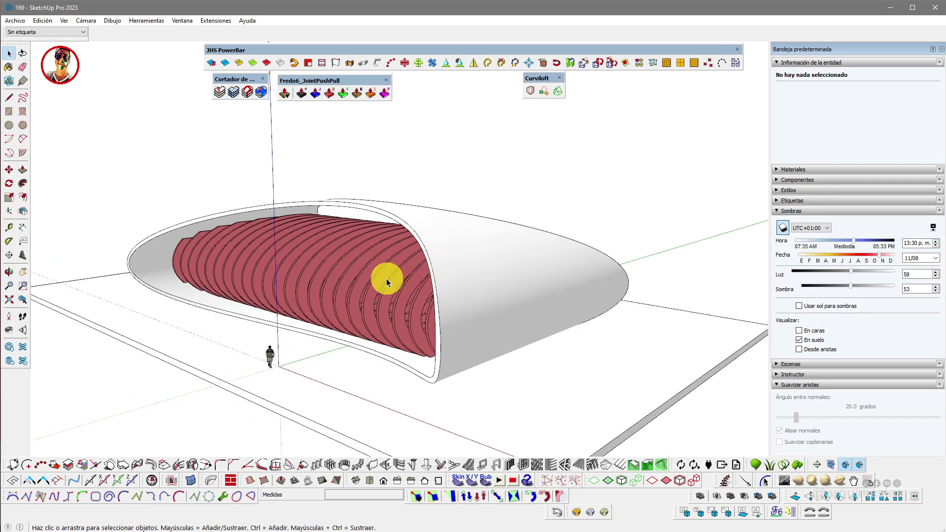
Edit the ribs' SLCR-XXXX material and change its colour to a light pinkish purple
key(b)
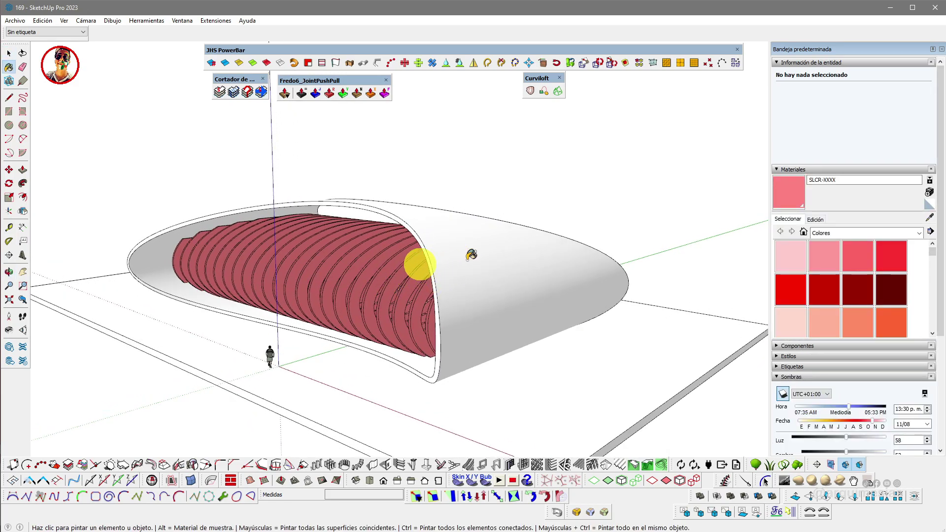
click(816, 220)
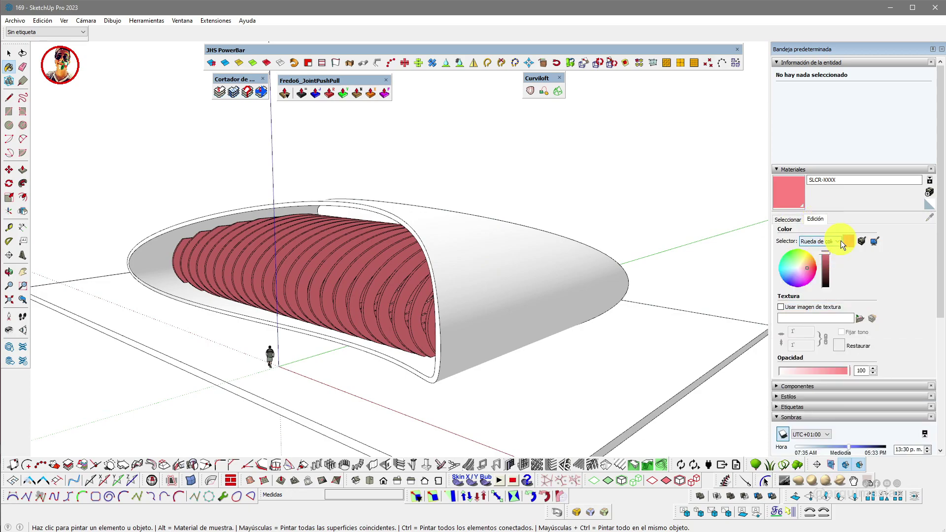
drag(805, 270, 802, 273)
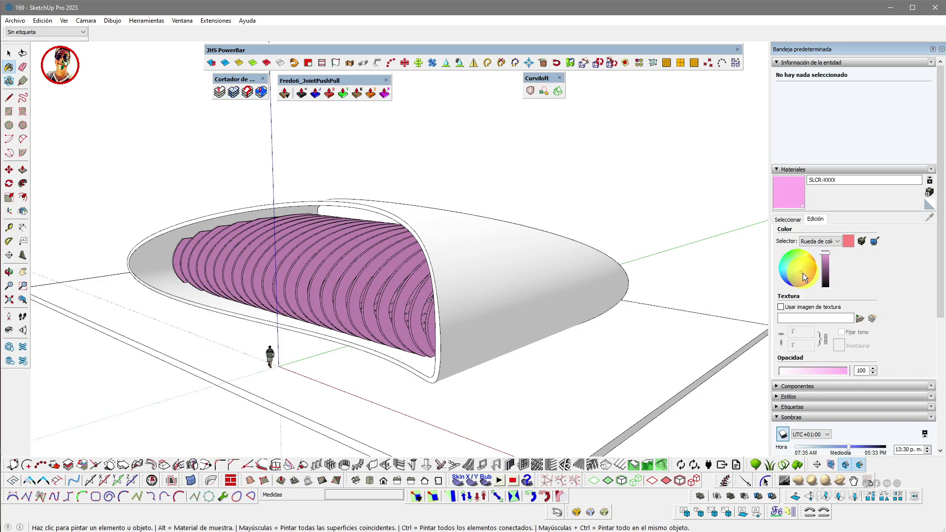
Paint the outer shell with the Concreto pulido viejo material from the Asfaltado y revestimientos collection
click(784, 222)
scroll(862, 289, down, 5)
scroll(844, 303, down, 8)
scroll(844, 301, up, 3)
scroll(847, 296, up, 7)
click(918, 234)
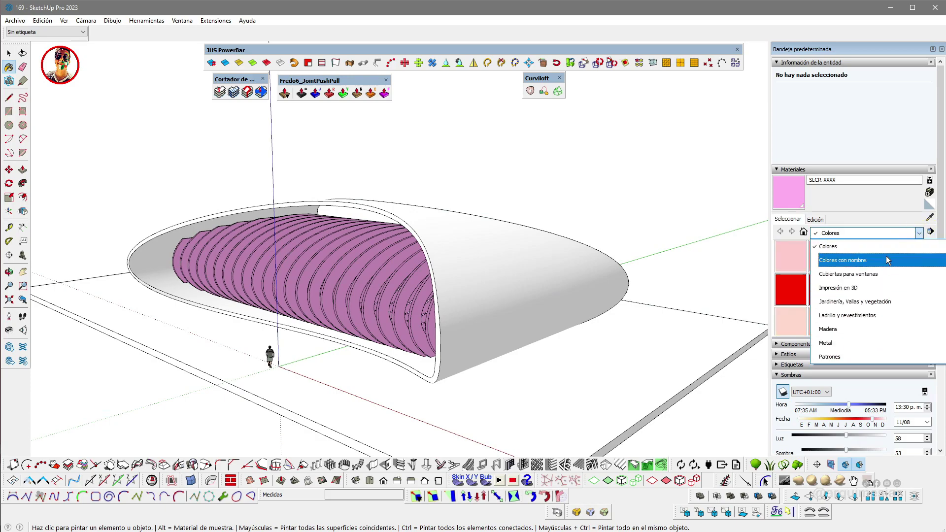
scroll(852, 300, up, 2)
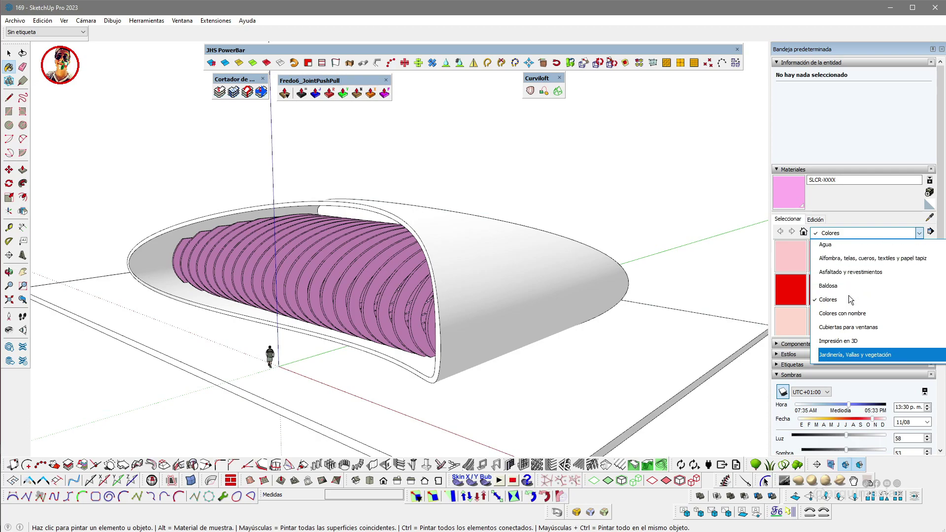
click(852, 301)
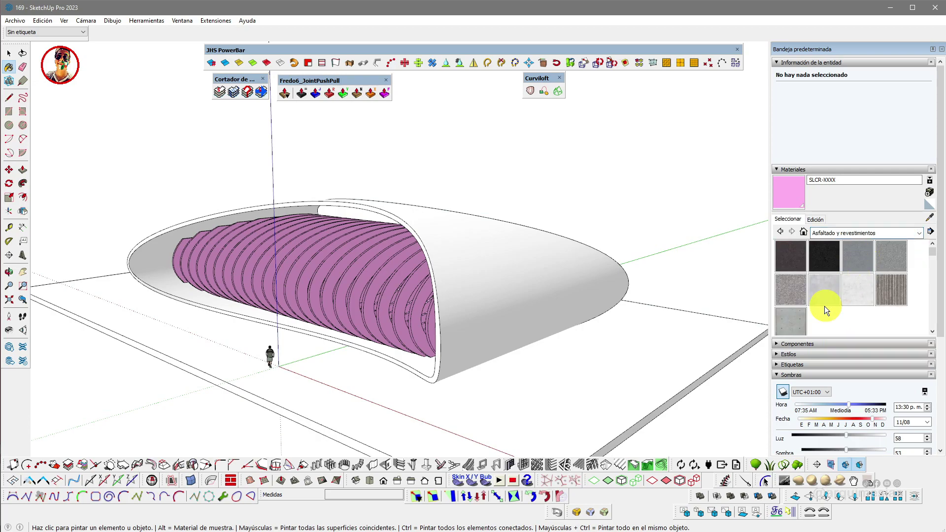
click(855, 293)
click(516, 286)
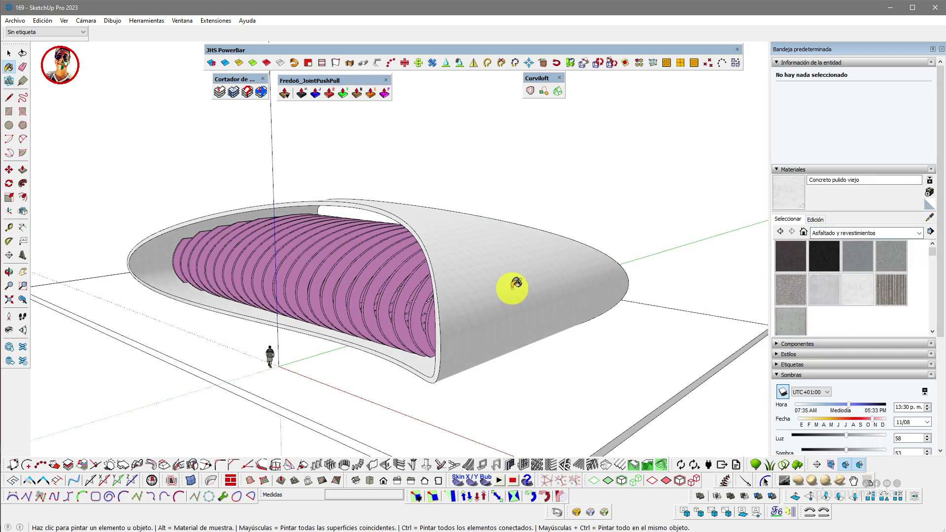
key(space)
click(483, 282)
key(Escape)
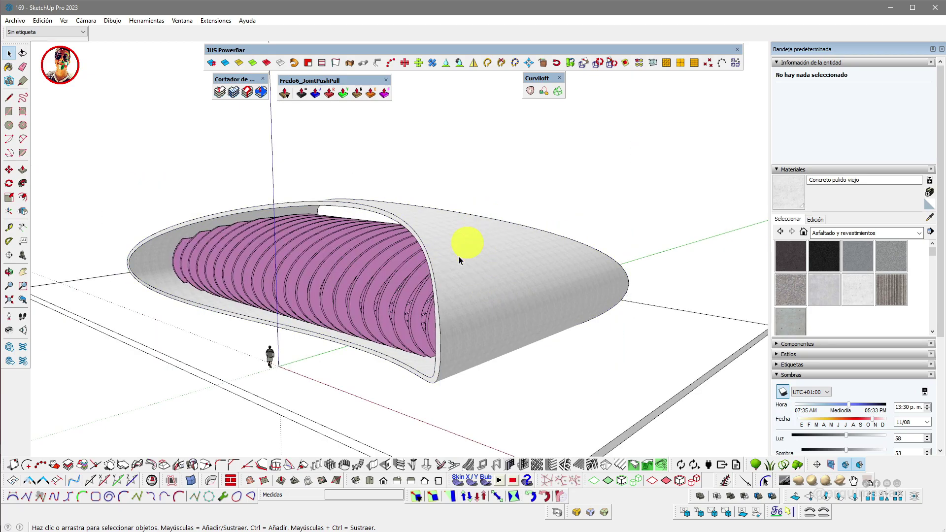
scroll(433, 289, down, 1)
shift+middle_drag(430, 319, 439, 294)
click(433, 349)
middle_drag(351, 295, 447, 299)
middle_drag(466, 186, 380, 294)
key(Escape)
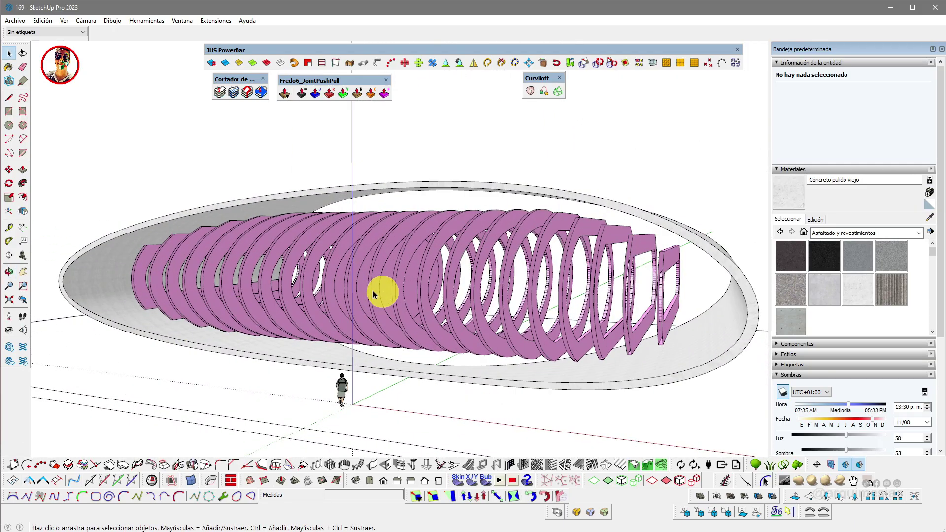
Enable shadows on faces and set the shadow date to 10/12 and the time to 10:34 a.m
click(799, 436)
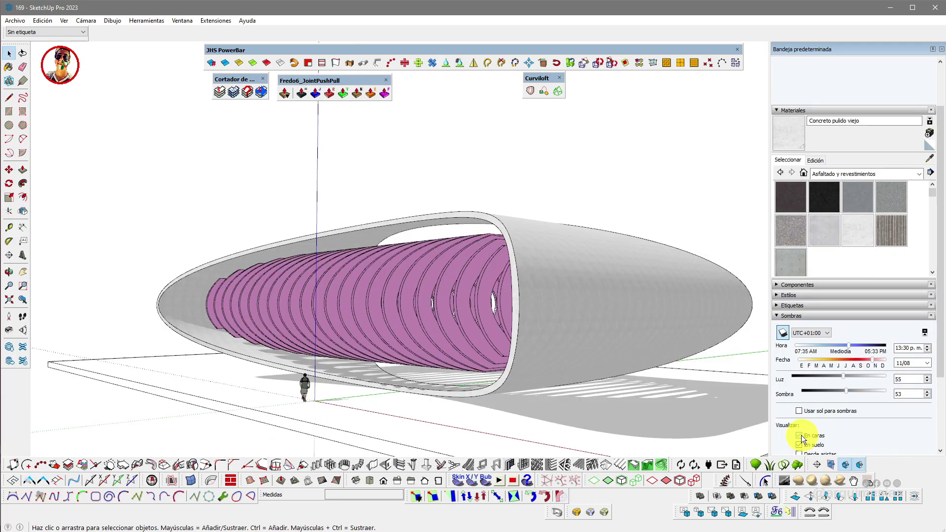
scroll(466, 345, down, 1)
middle_drag(466, 345, 690, 419)
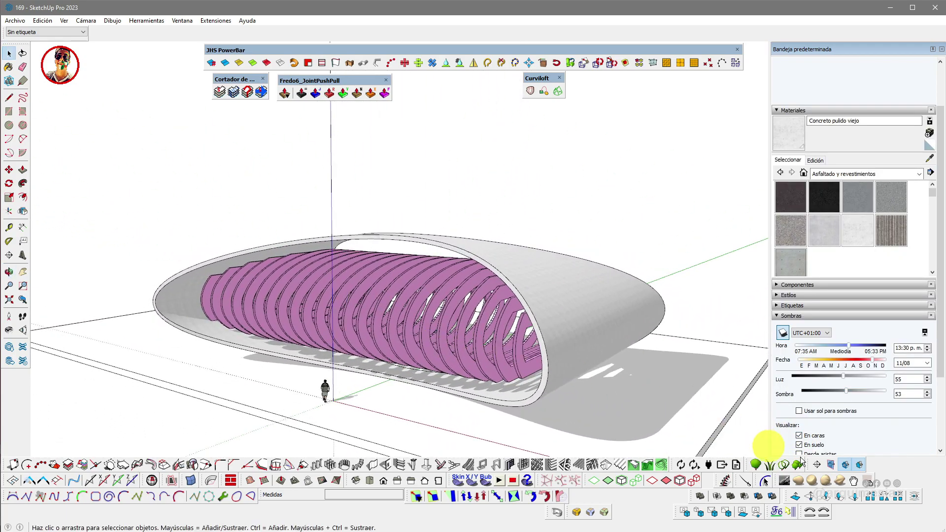
click(858, 359)
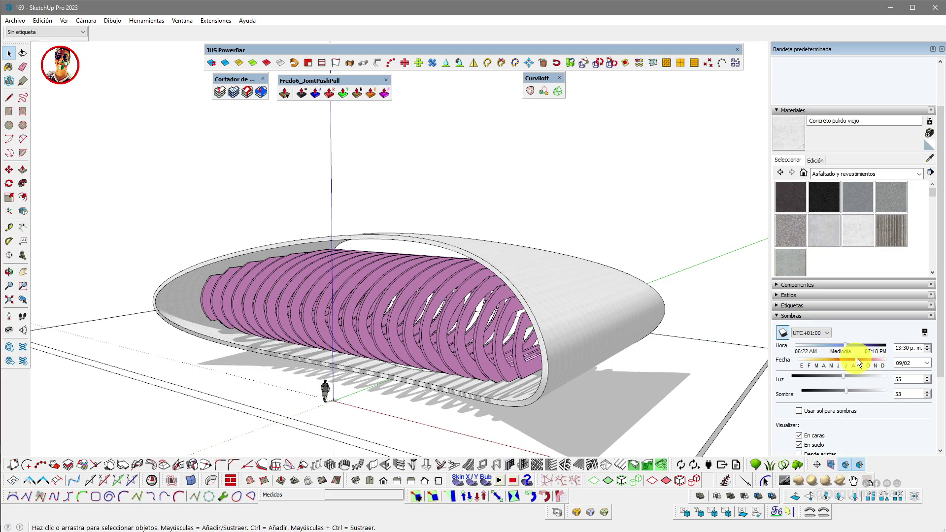
drag(816, 352, 866, 354)
middle_drag(456, 366, 567, 356)
scroll(387, 343, up, 2)
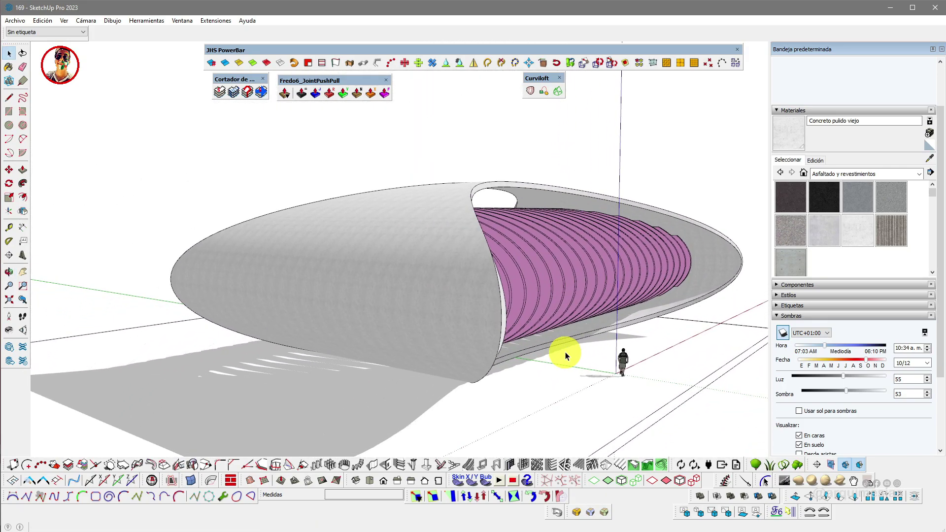
scroll(566, 348, down, 2)
middle_drag(528, 301, 497, 347)
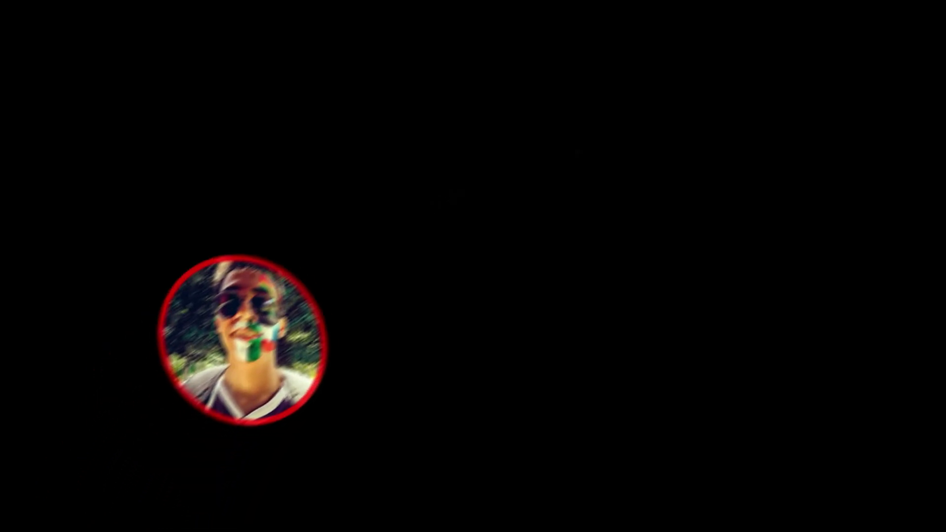